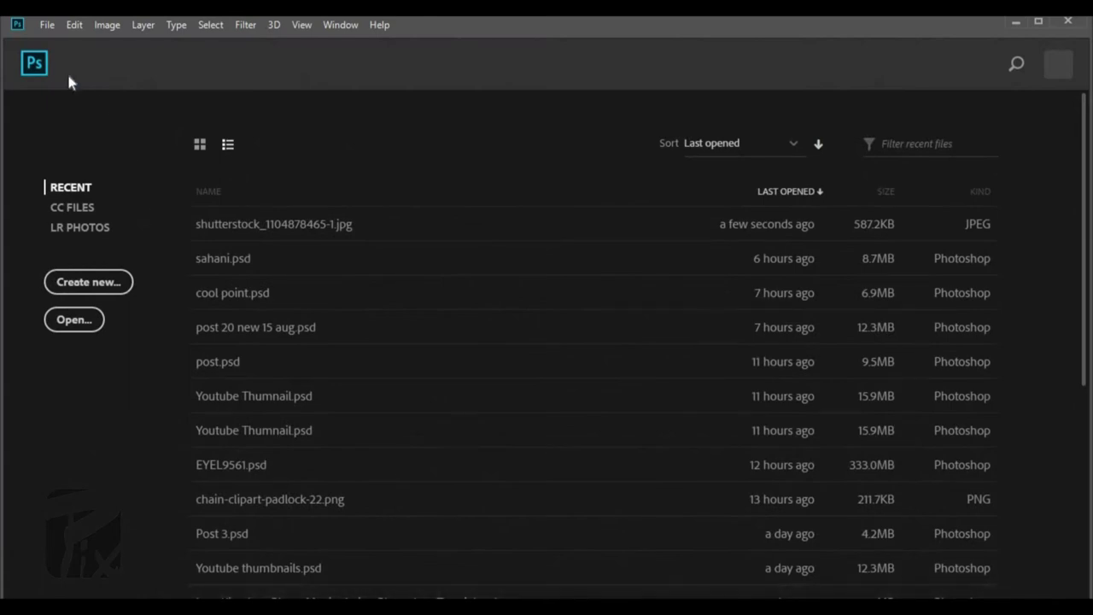
- Create Untitled-1, a blank 1920 × 1080 px canvas at 300 pixels/inch
left_click(47, 24)
left_click(561, 238)
key("ctrl+n")
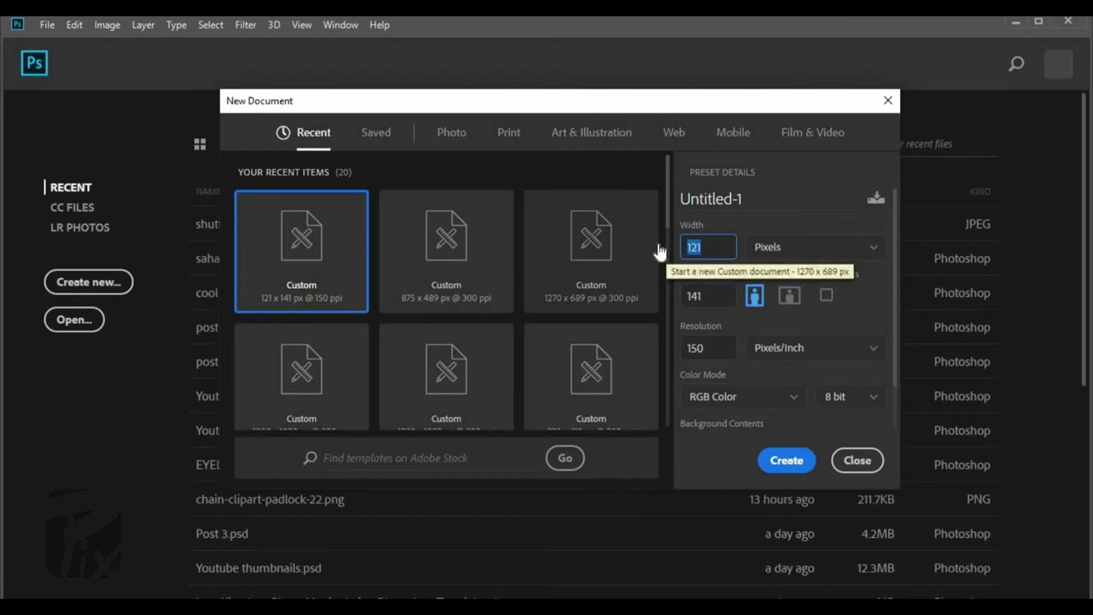
type("1920")
key("Tab")
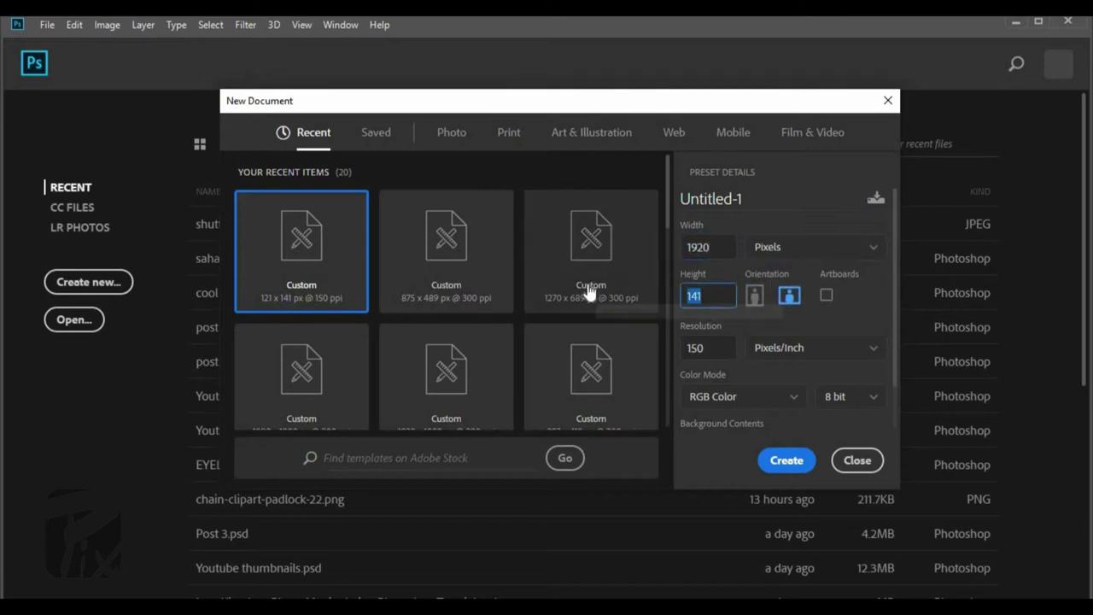
type("1080")
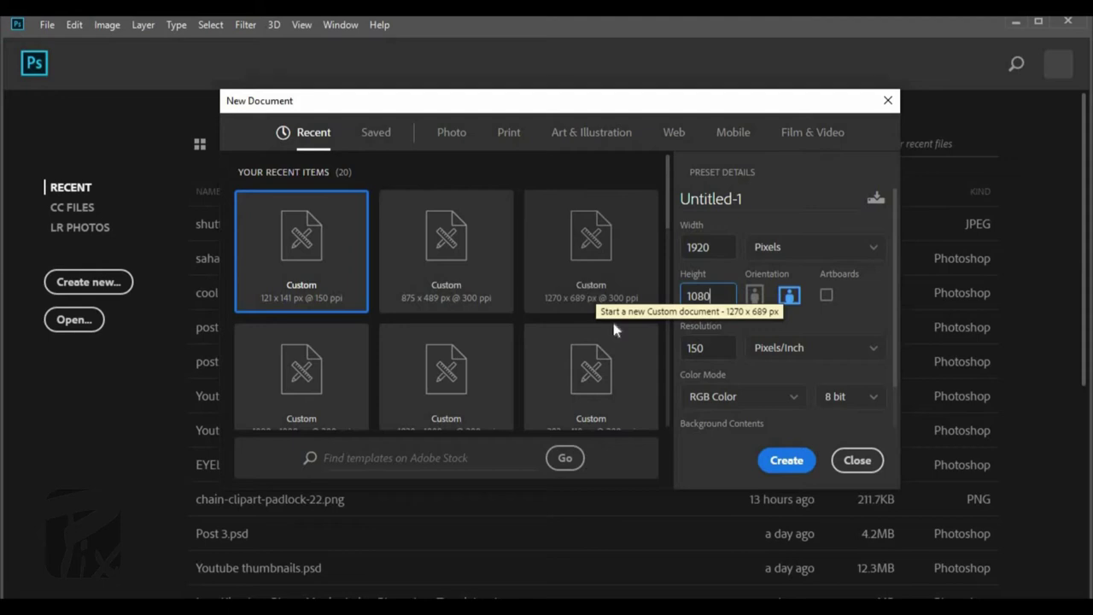
key("Tab")
type("300")
left_click(782, 472)
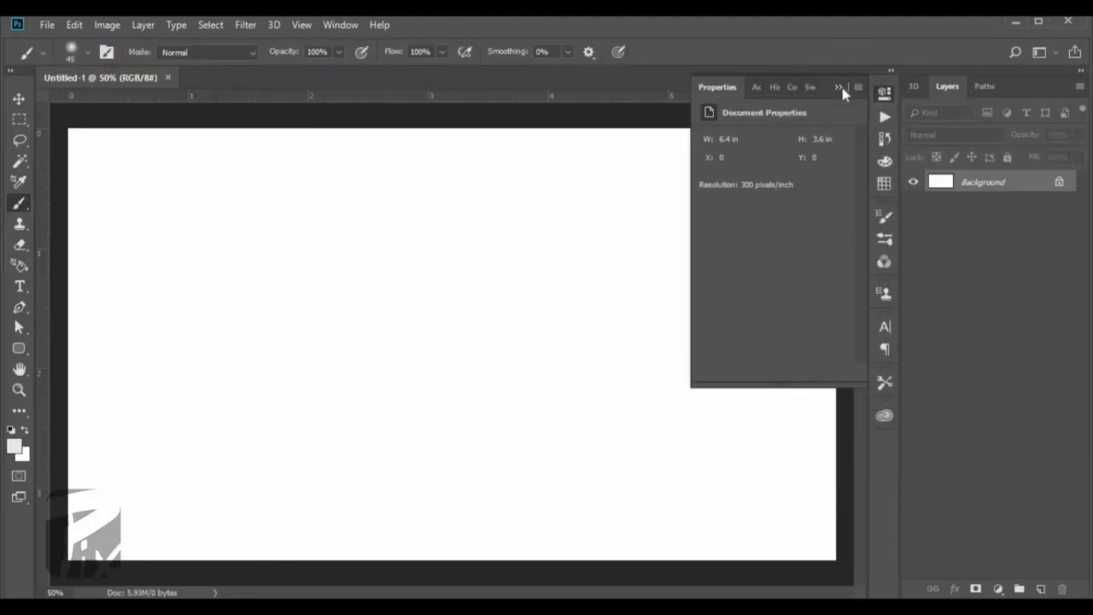
- Collapse the Properties panel and drag the soldier-on-mountain JPG into Photoshop to open it
left_click(838, 86)
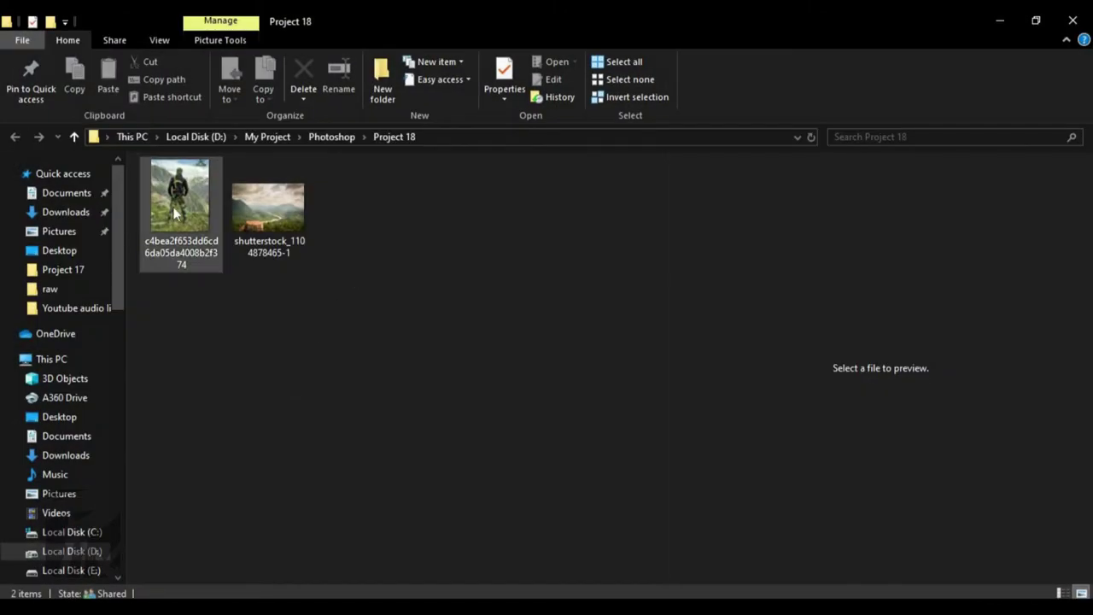
left_click(174, 247)
mouse_move(180, 195)
left_mouse_down()
mouse_move(286, 606)
mouse_move(677, 476)
left_mouse_up()
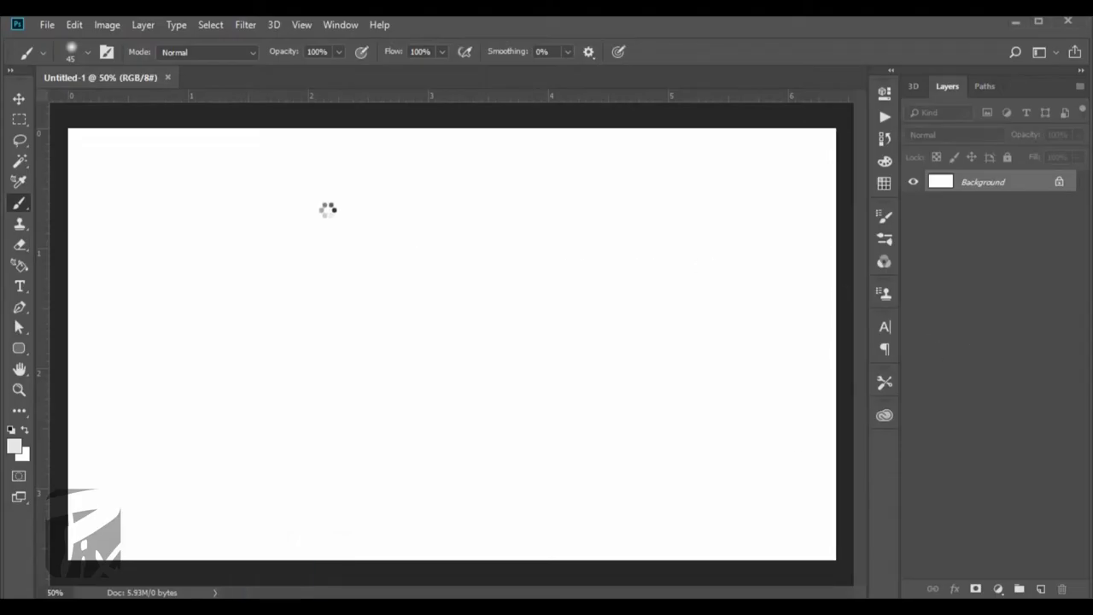
scroll(404, 464, "up", 1)
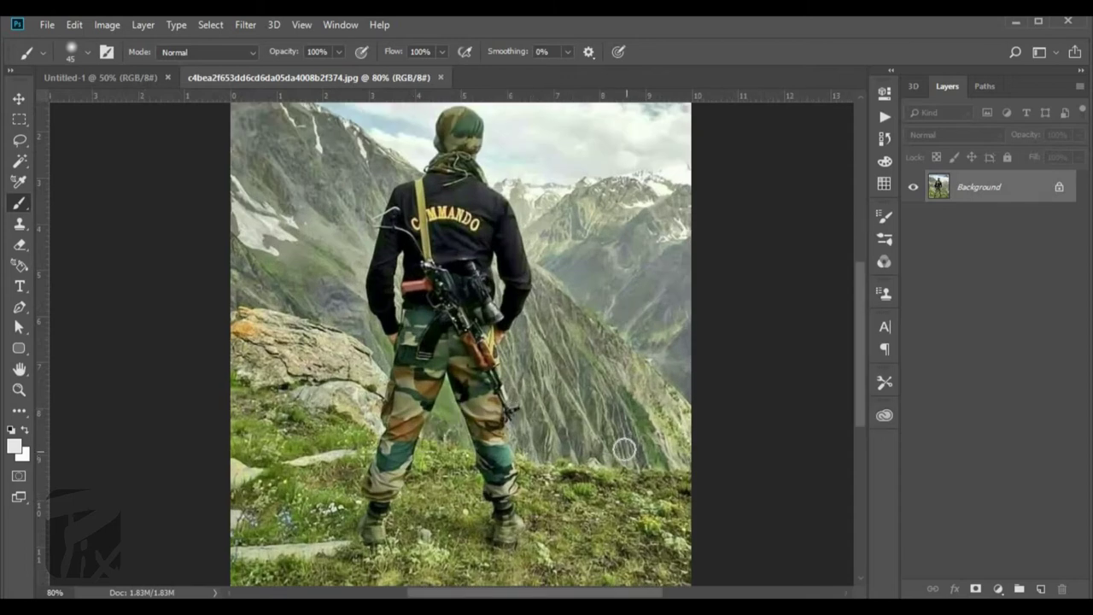
- Start a Pen path along the rock's top edge and around the soldier's head
key("p")
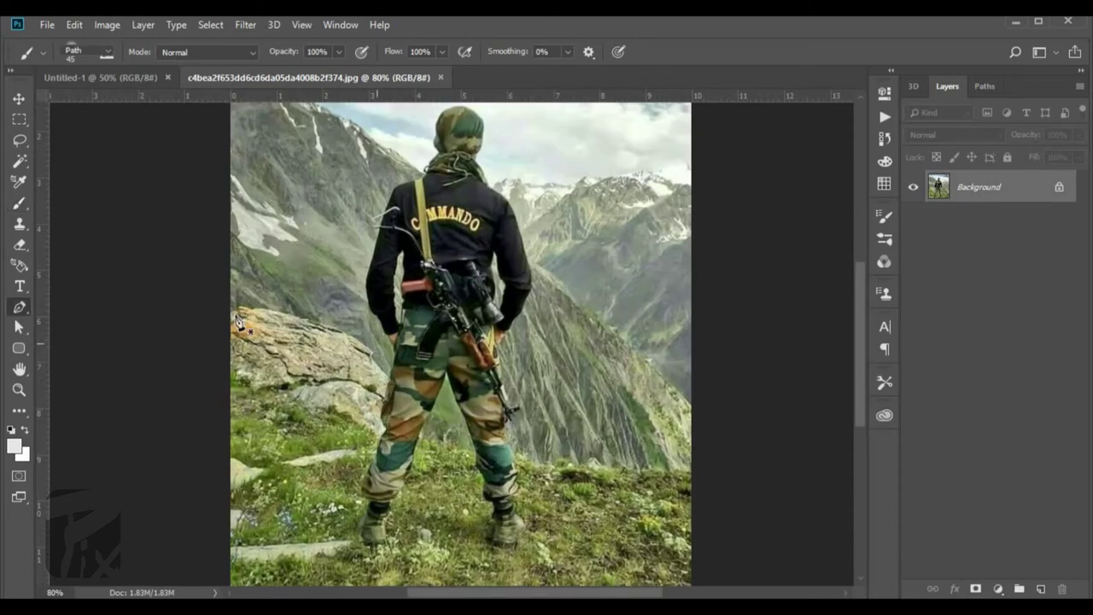
left_click(245, 318)
left_click(283, 317)
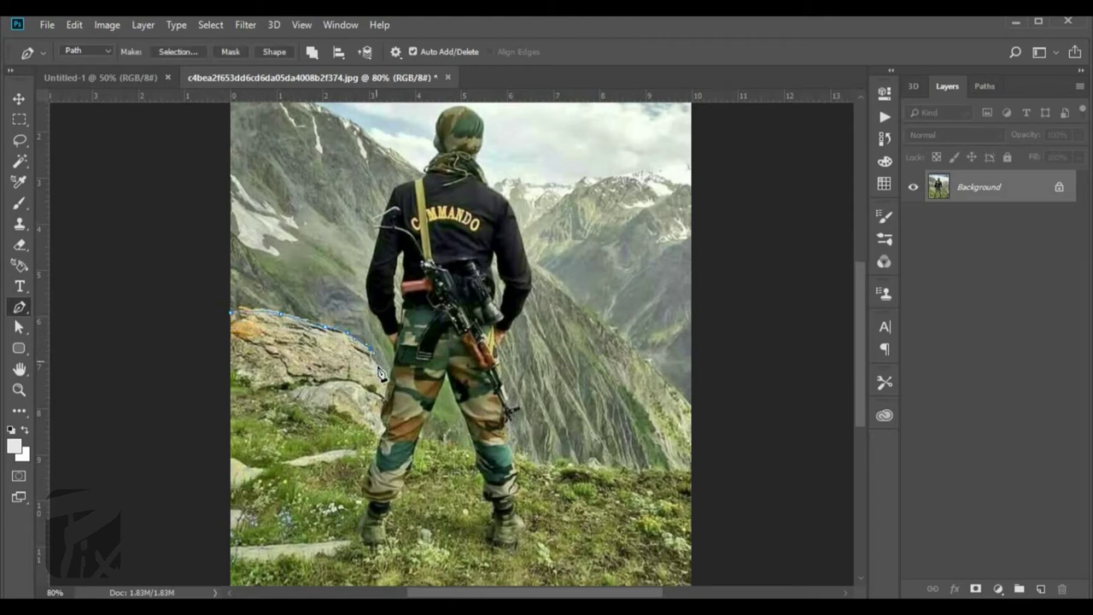
left_click(389, 382)
scroll(385, 346, "up", 5)
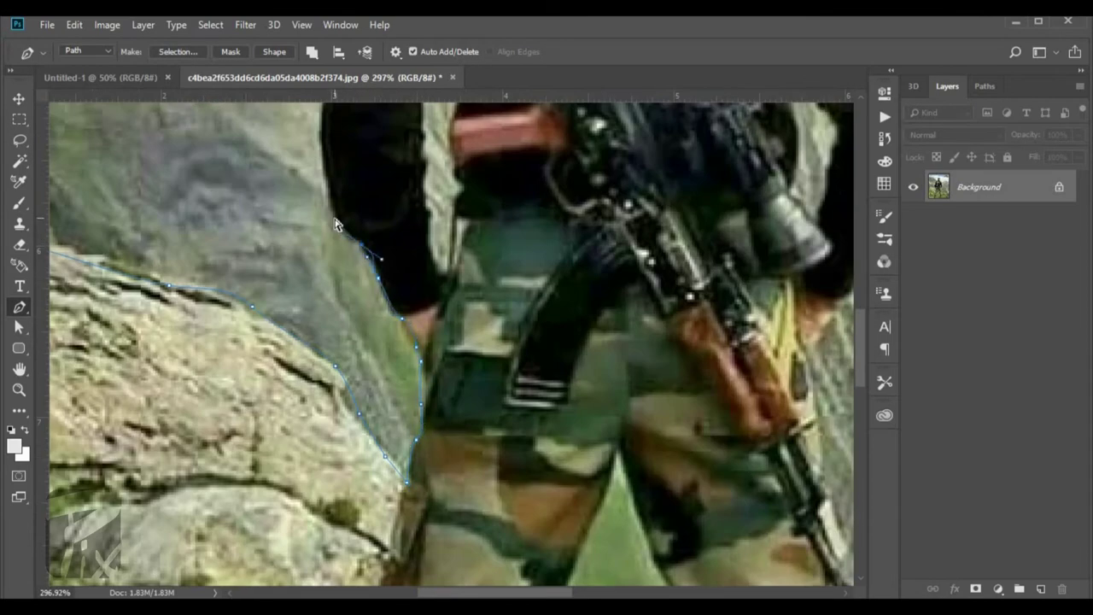
scroll(338, 218, "up", 3)
scroll(337, 218, "up", 3)
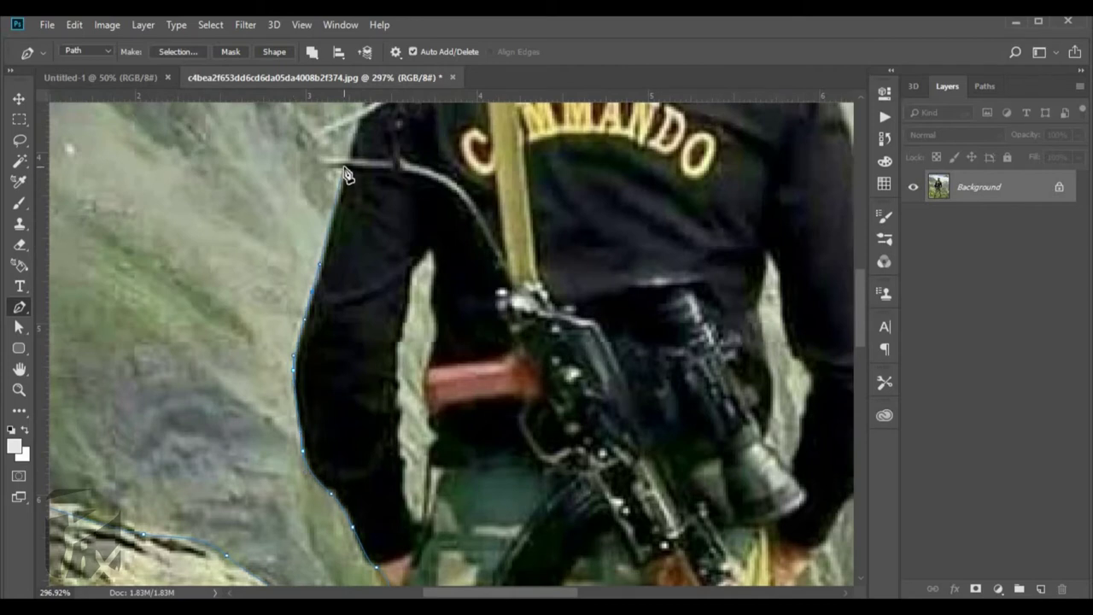
scroll(340, 208, "right", 2)
scroll(264, 337, "up", 2)
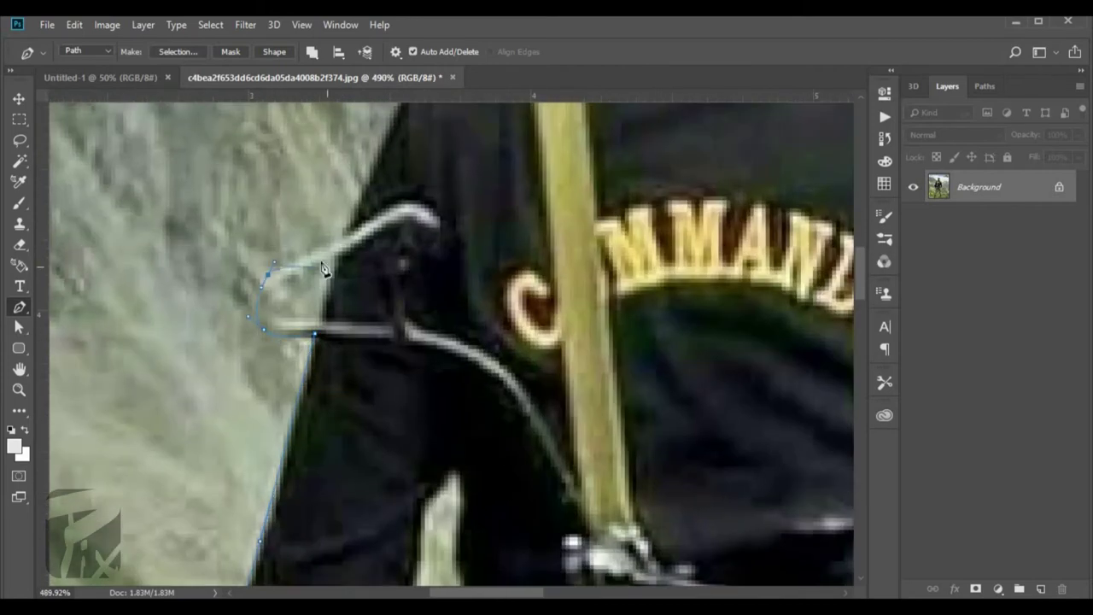
scroll(323, 269, "down", 5)
scroll(321, 391, "up", 5)
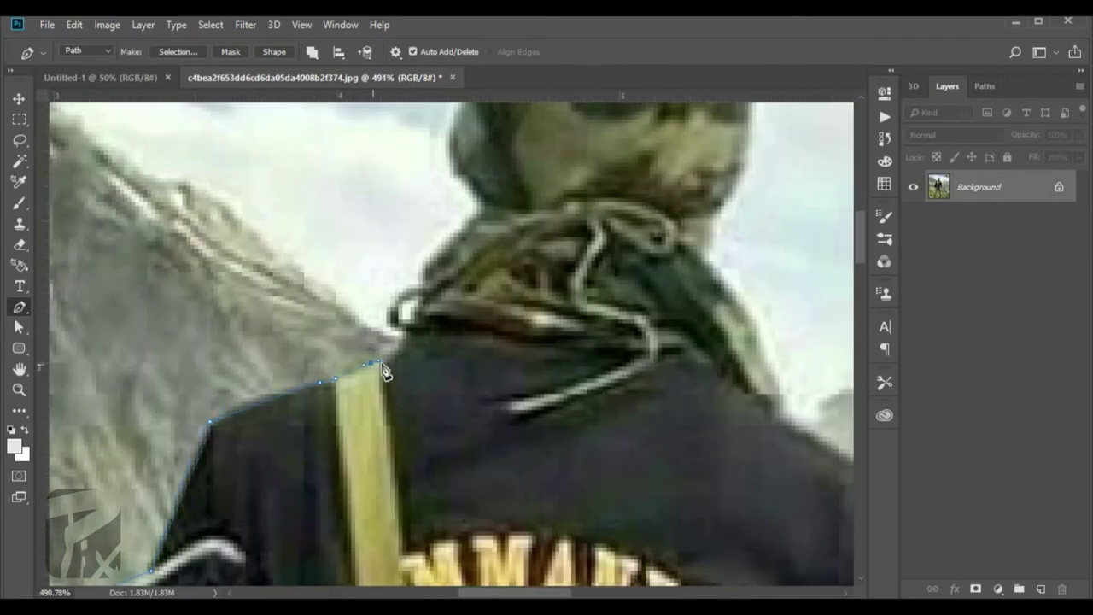
scroll(399, 298, "up", 3)
scroll(400, 299, "right", 2)
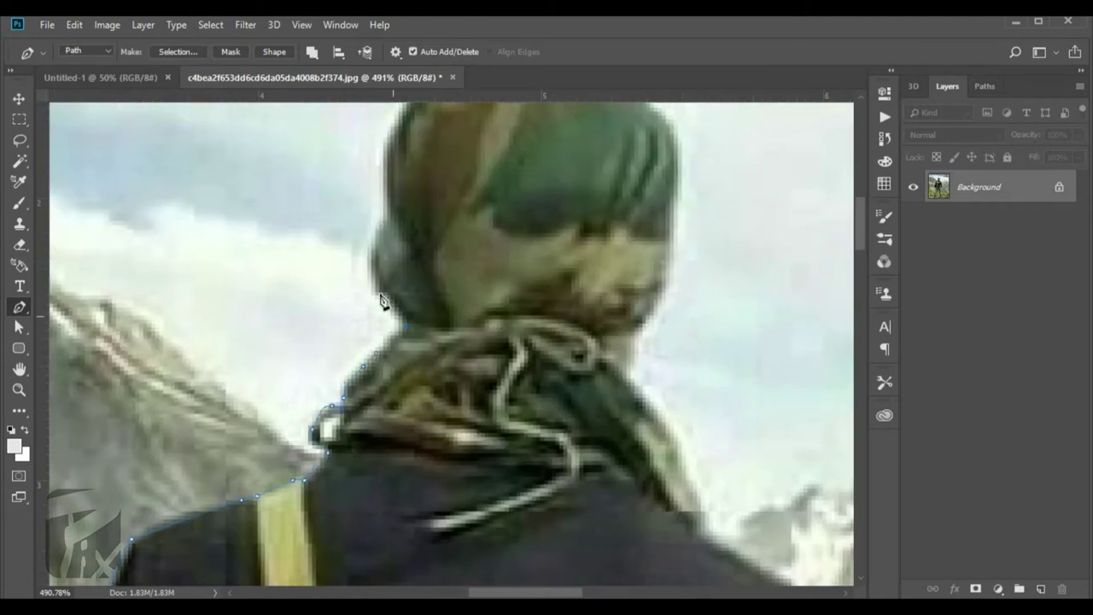
scroll(267, 340, "up", 3)
scroll(267, 339, "right", 3)
left_click(430, 288)
left_click(515, 343)
left_click(536, 451)
left_click(512, 555)
- Continue the path down the shoulder and arm and around the rifle tip
scroll(512, 512, "down", 5)
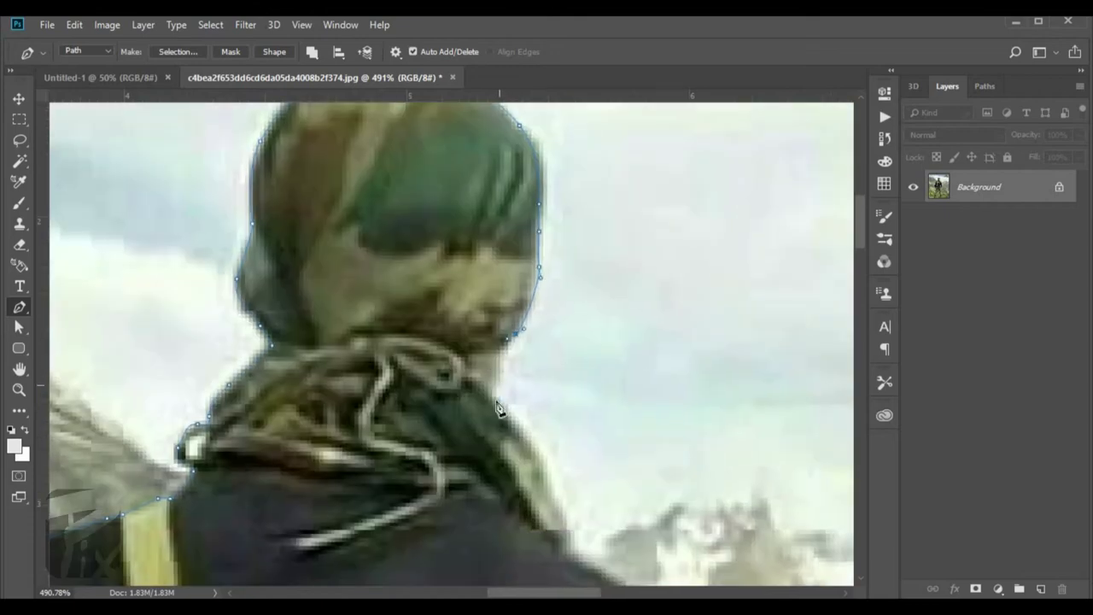
scroll(500, 410, "down", 5)
scroll(500, 410, "right", 3)
scroll(419, 500, "down", 3)
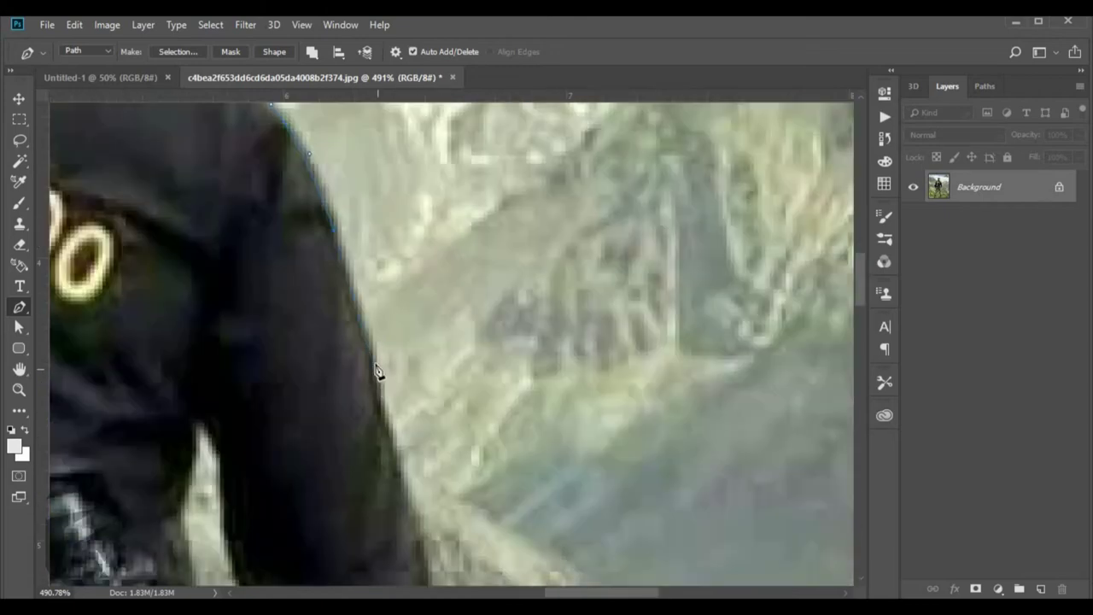
scroll(410, 507, "down", 3)
left_click(350, 362)
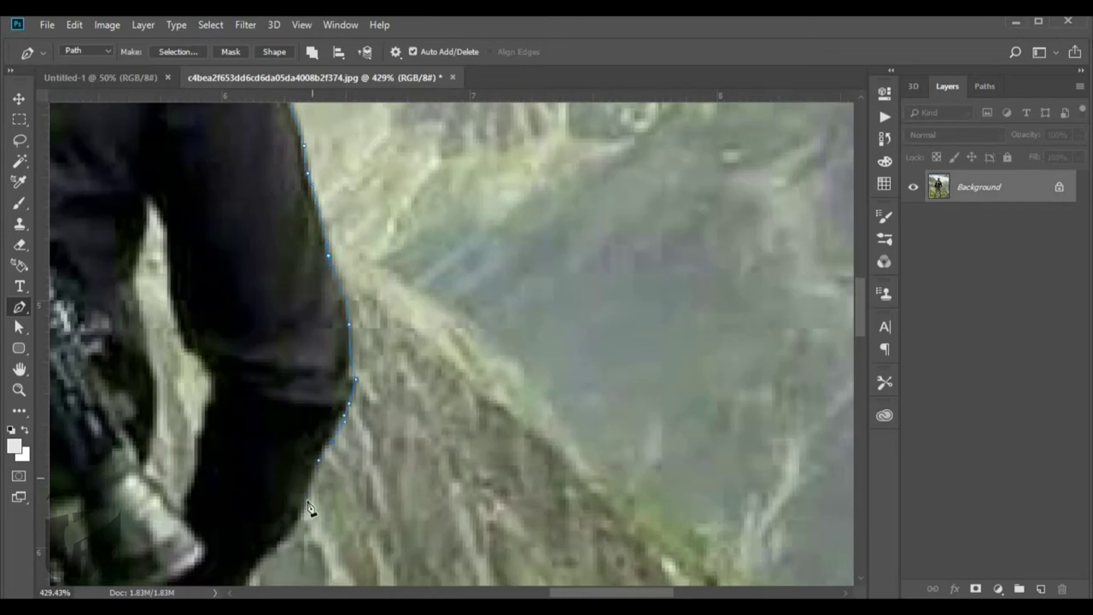
left_click(310, 508)
left_click(280, 540)
scroll(316, 350, "down", 5)
scroll(317, 350, "left", 2)
scroll(243, 449, "down", 5)
scroll(242, 450, "left", 2)
left_click(330, 253)
left_click(333, 280)
scroll(392, 368, "up", 2)
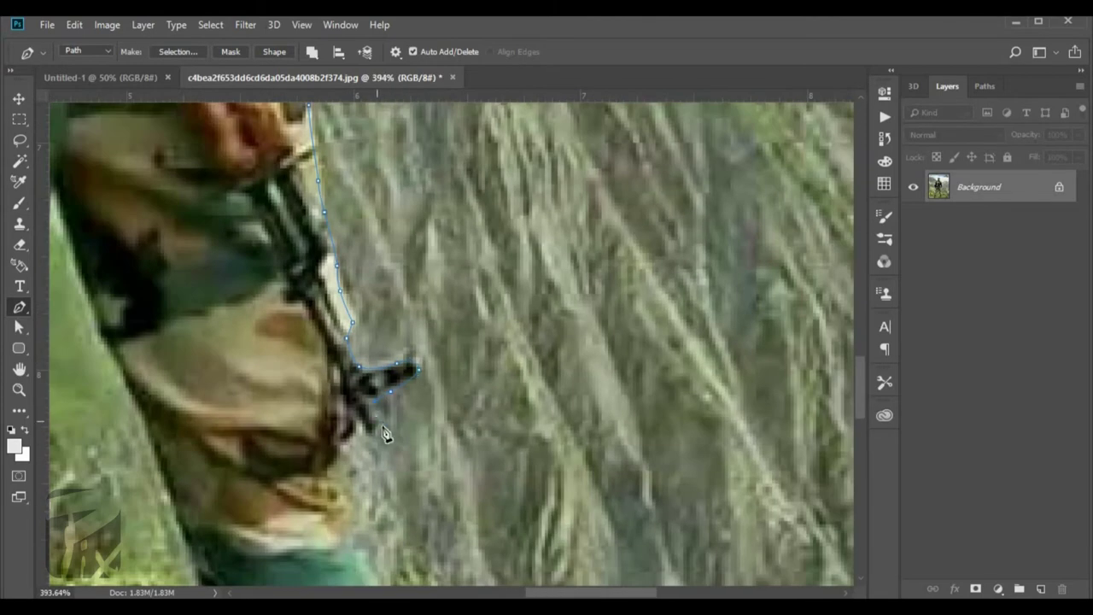
left_click(309, 229)
left_click(371, 231)
left_click(343, 254)
left_click(332, 291)
left_click(326, 303)
- Finish the path down the leg and along the ground, and load it as a selection
scroll(305, 309, "down", 3)
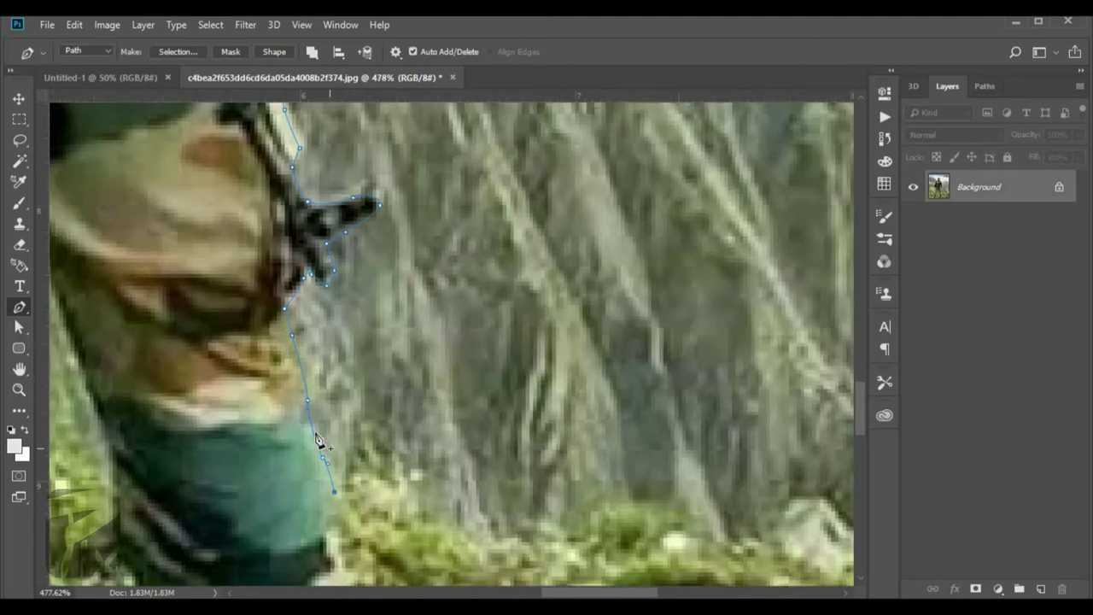
scroll(316, 438, "down", 2)
left_click(437, 465)
left_click(504, 484)
left_click(547, 488)
left_click(590, 471)
scroll(644, 502, "down", 3)
scroll(404, 136, "down", 2)
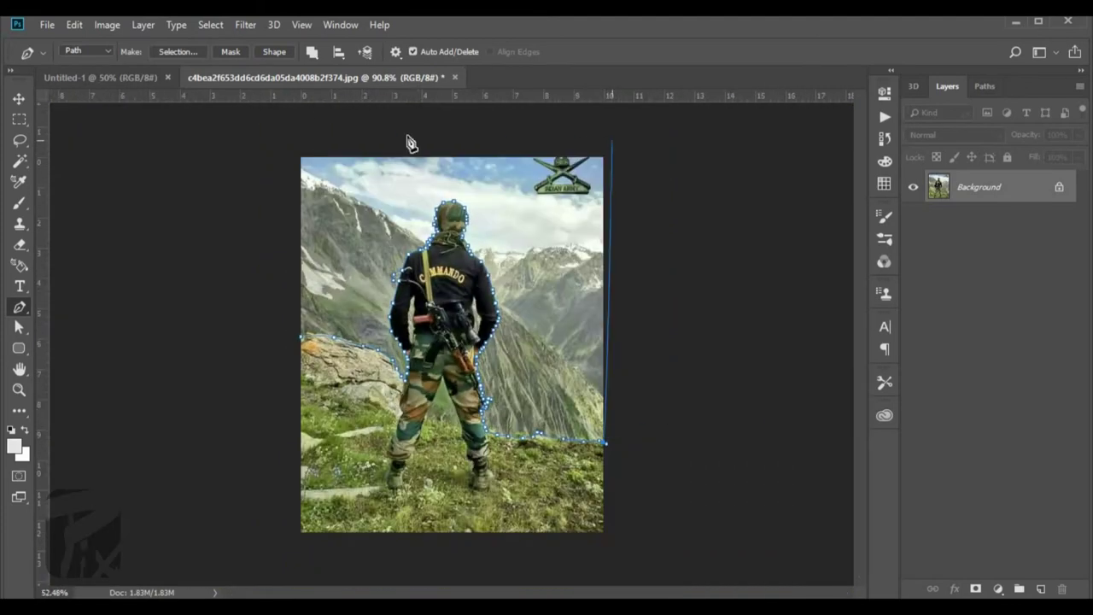
left_click(300, 341)
key("ctrl+Return")
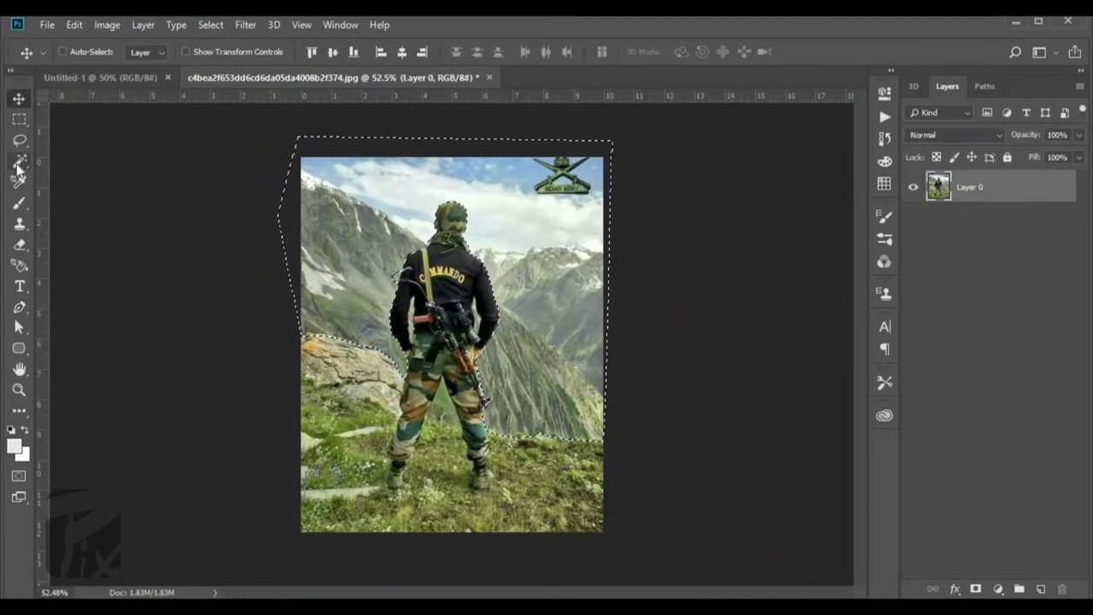
- Delete the selected sky and mountains, then pen-outline the grass gap between the legs
key("Delete")
scroll(426, 377, "up", 5)
key("p")
left_click(538, 278)
left_click(517, 346)
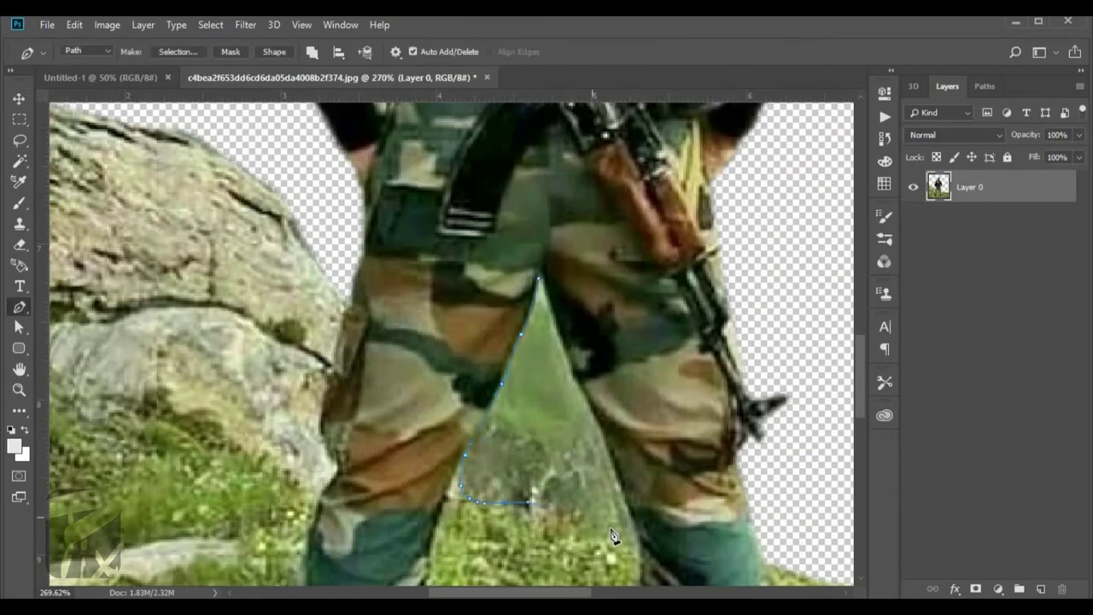
left_click(616, 472)
left_click(595, 417)
left_click(539, 280)
scroll(541, 287, "down", 3)
- Pen-outline the light strip of background beside the soldier's waist
scroll(385, 219, "up", 5)
left_click(310, 256)
left_click(292, 347)
left_click(290, 434)
left_click(296, 512)
scroll(294, 510, "down", 3)
left_click(289, 461)
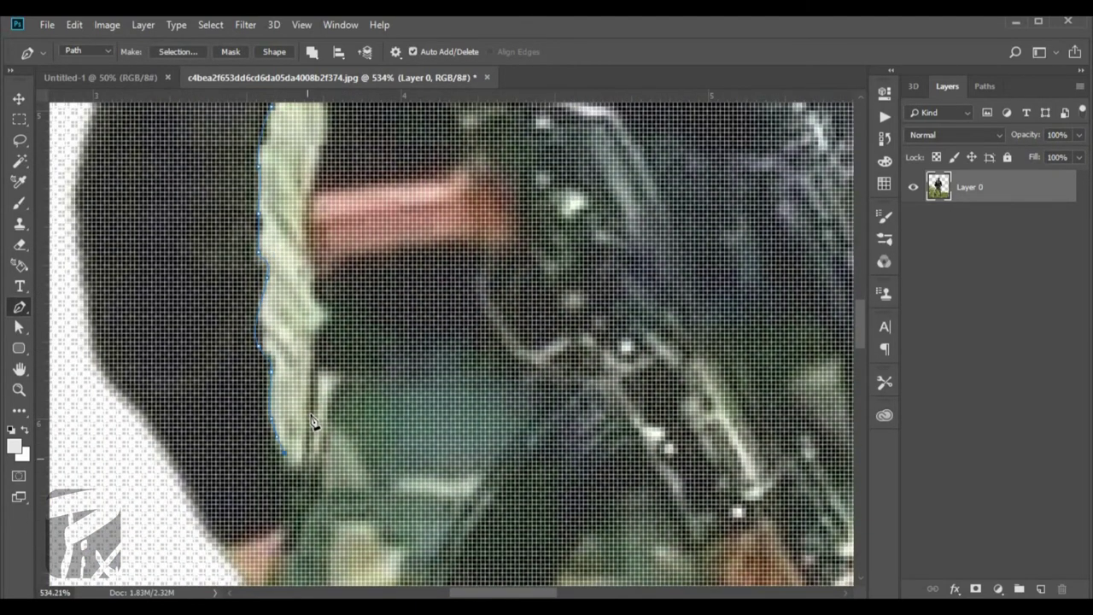
scroll(322, 256, "up", 3)
scroll(427, 256, "down", 3)
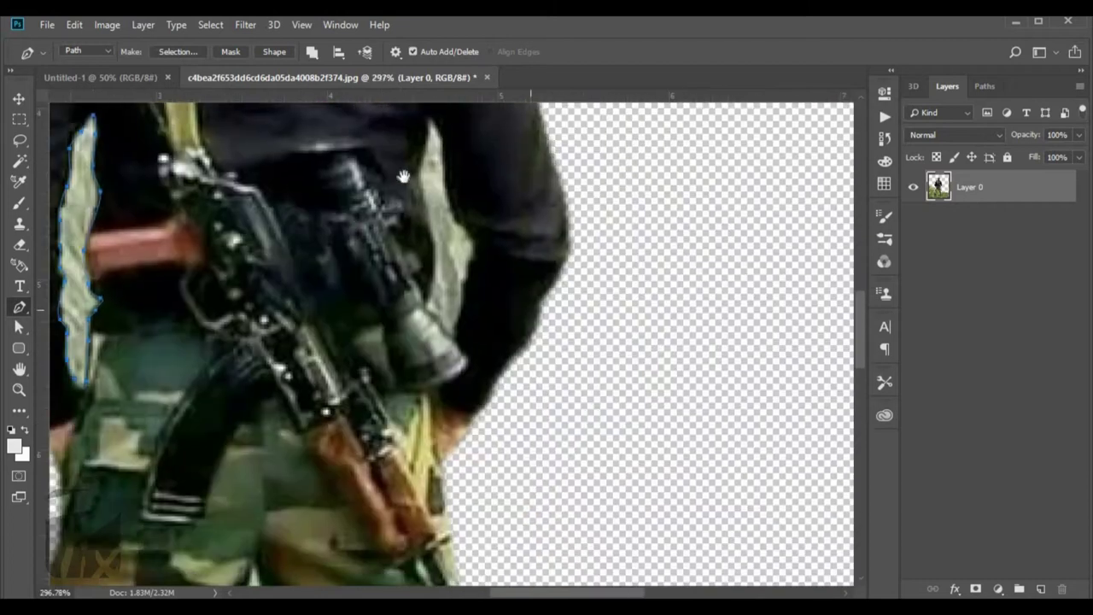
scroll(442, 258, "up", 3)
left_click(471, 507)
left_click(487, 522)
scroll(475, 237, "down", 3)
scroll(478, 213, "down", 3)
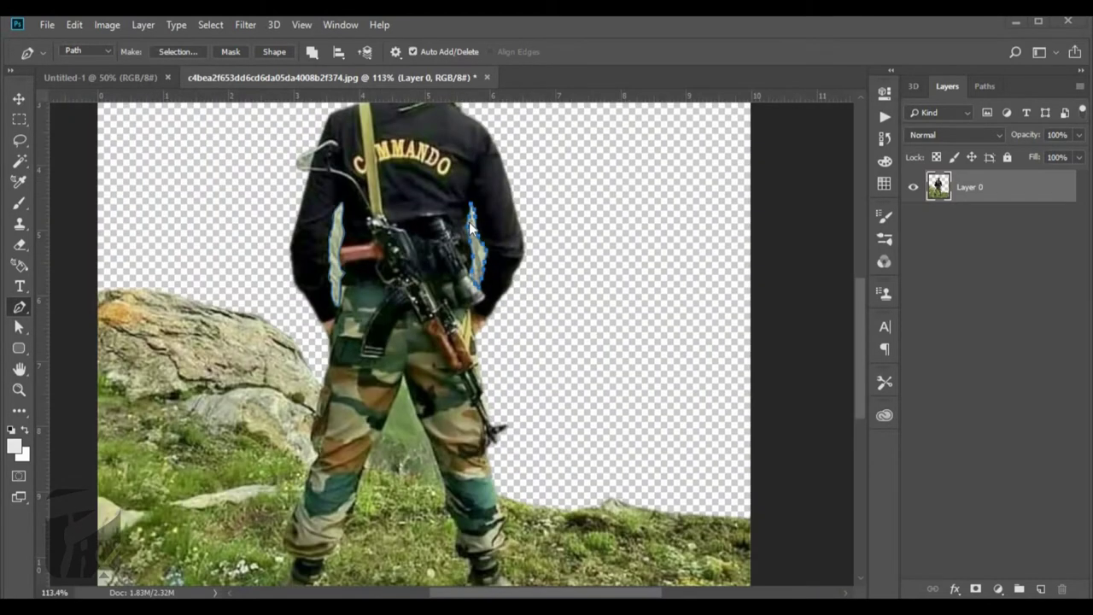
- Delete the gap selections and move the soldier cutout to the new canvas's bottom-left
key("ctrl+Return")
key("Delete")
key("v")
key("ctrl+0")
left_click_drag(444, 342, 347, 315)
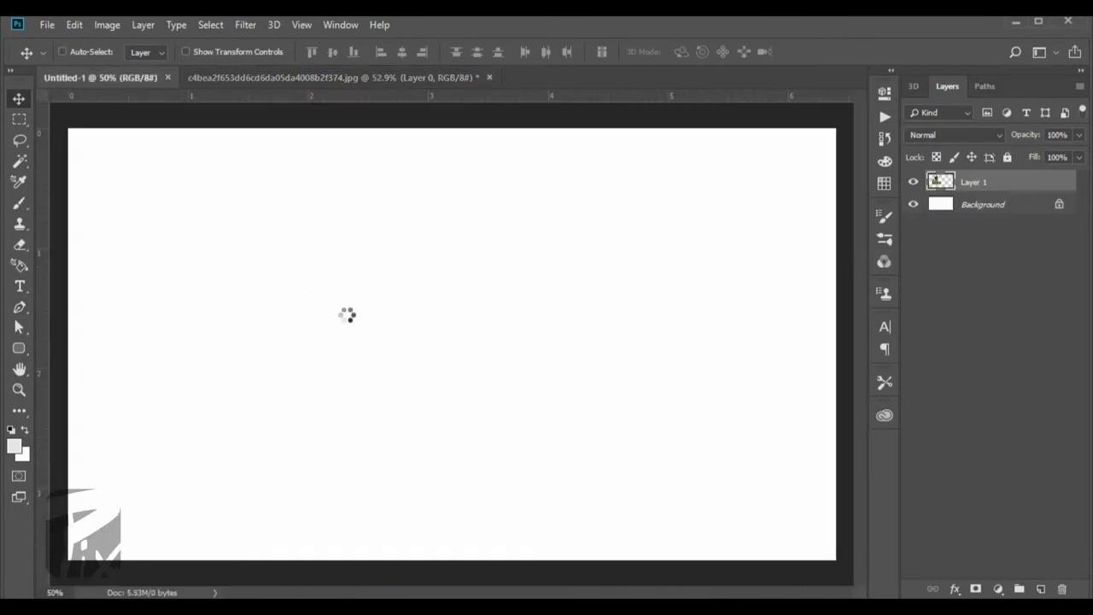
scroll(385, 322, "down", 2)
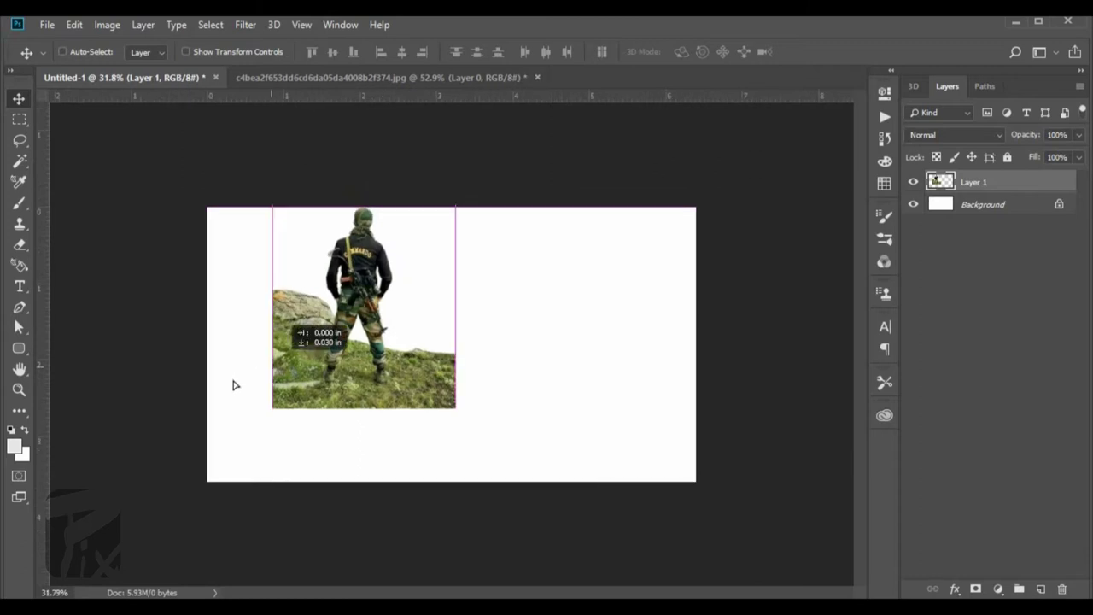
left_click_drag(235, 385, 266, 427)
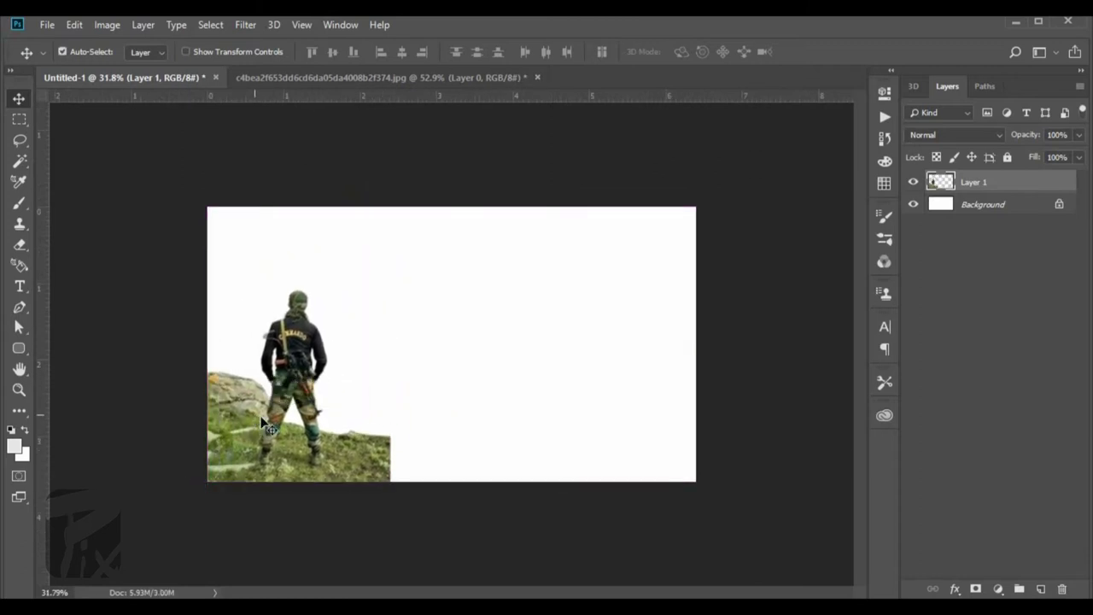
key("ctrl+t")
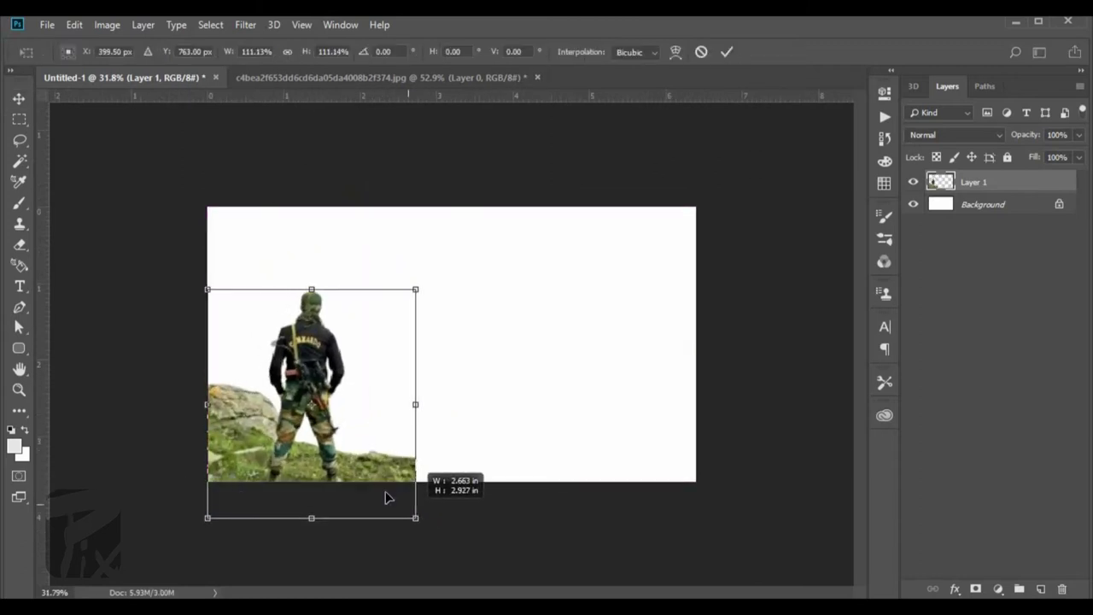
left_click_drag(408, 502, 427, 533)
left_click_drag(384, 437, 384, 419)
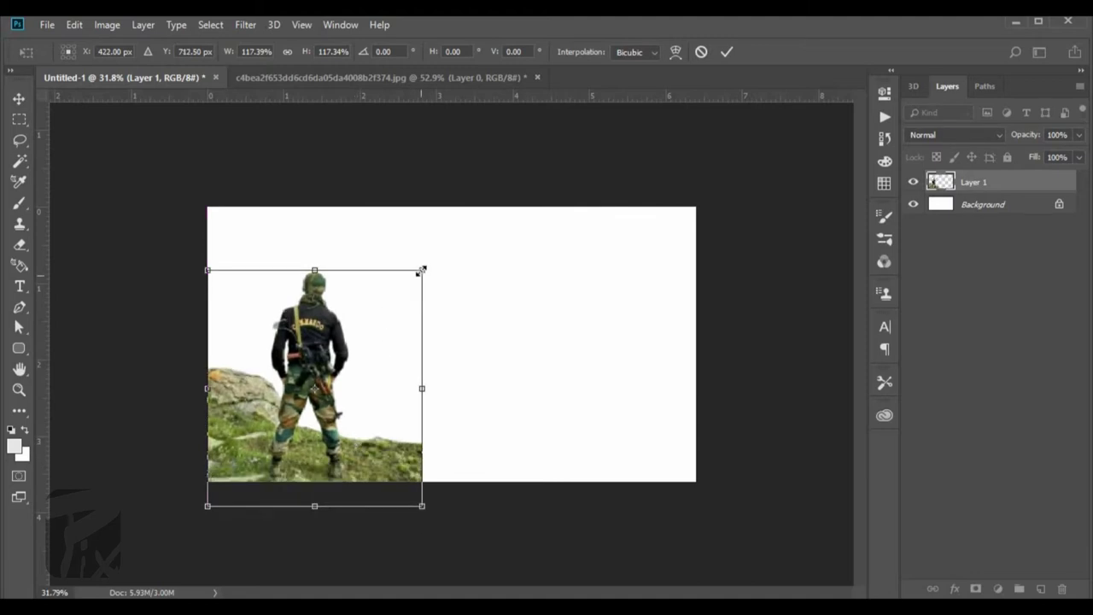
left_click_drag(422, 270, 402, 291)
mouse_move(376, 366)
left_mouse_down()
mouse_move(389, 364)
mouse_move(369, 358)
left_mouse_up()
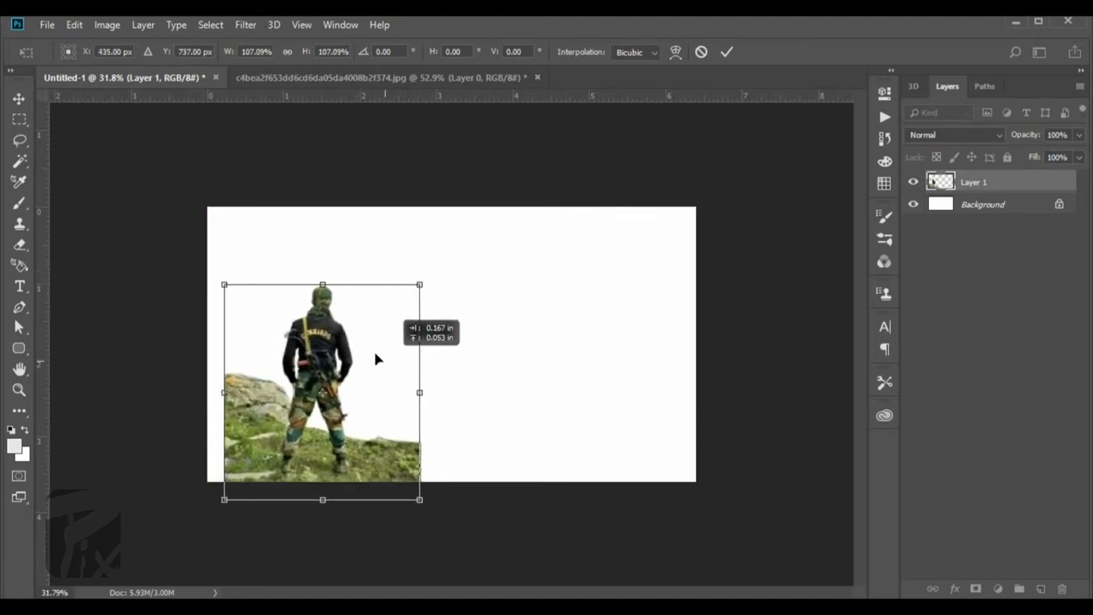
key("Return")
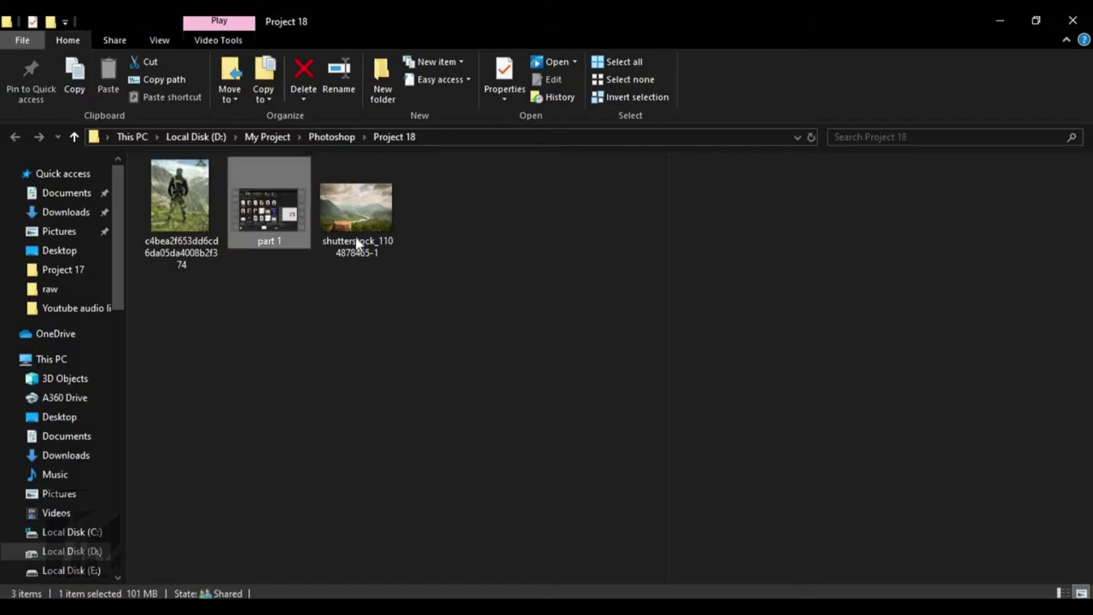
left_click(366, 224)
mouse_move(366, 221)
left_mouse_down()
mouse_move(273, 607)
mouse_move(430, 317)
left_mouse_up()
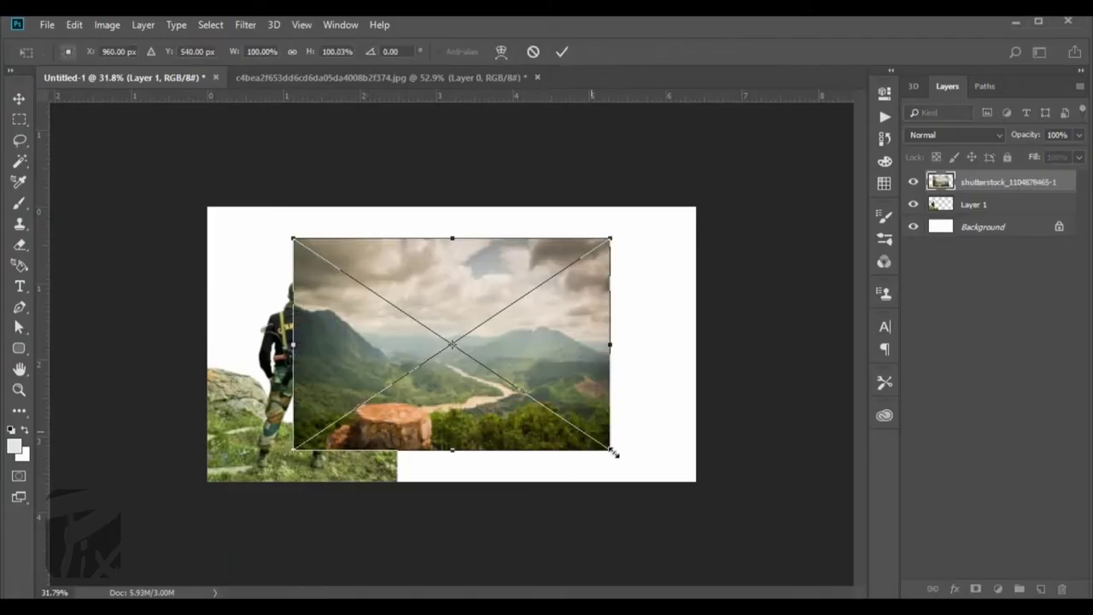
- Scale the landscape to about 166% to fill the canvas and move it below Layer 1
left_click_drag(611, 452, 724, 517)
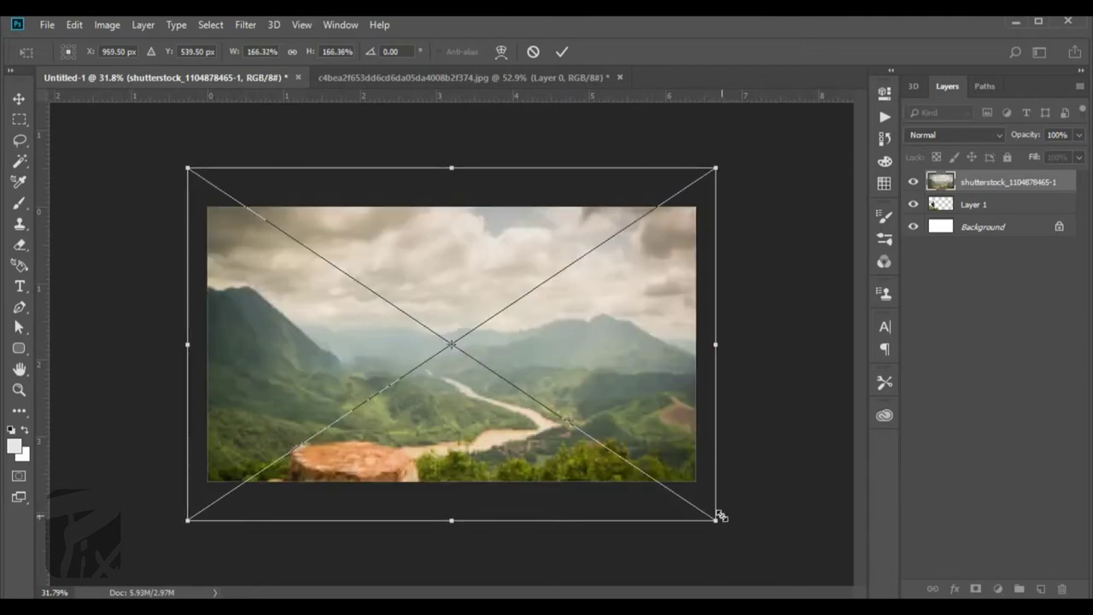
left_click(966, 188)
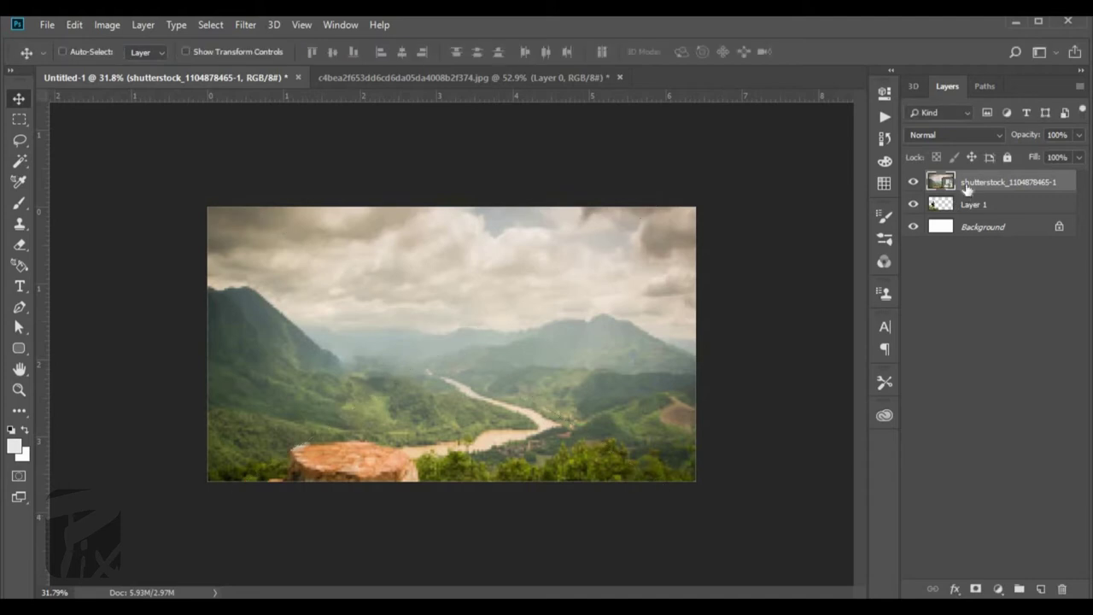
left_click_drag(966, 188, 969, 213)
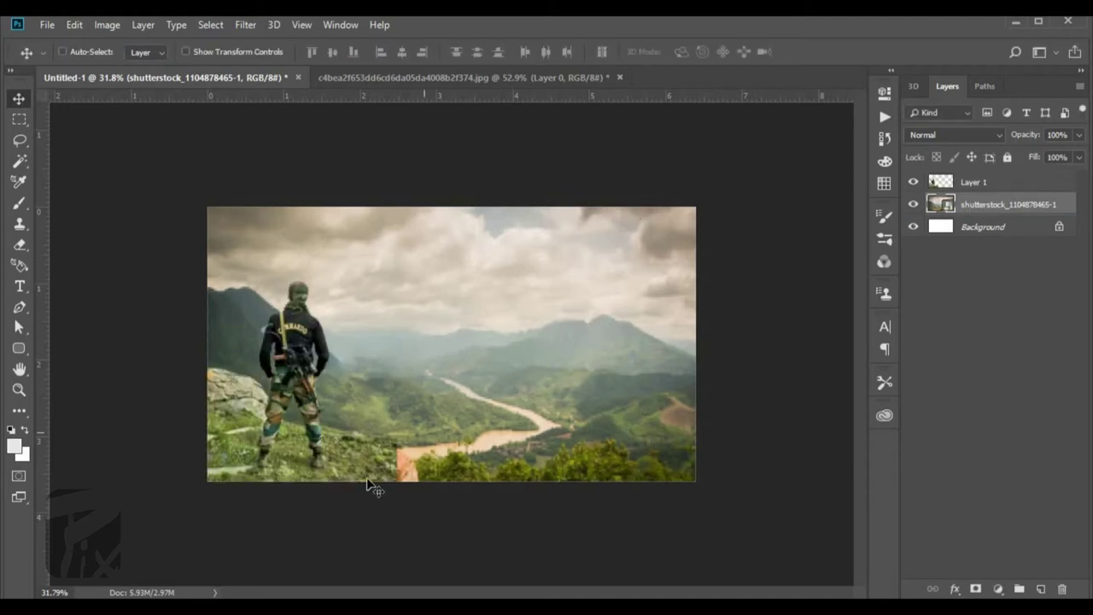
scroll(378, 487, "up", 1)
scroll(398, 480, "up", 2)
scroll(390, 487, "up", 2)
scroll(398, 485, "down", 1)
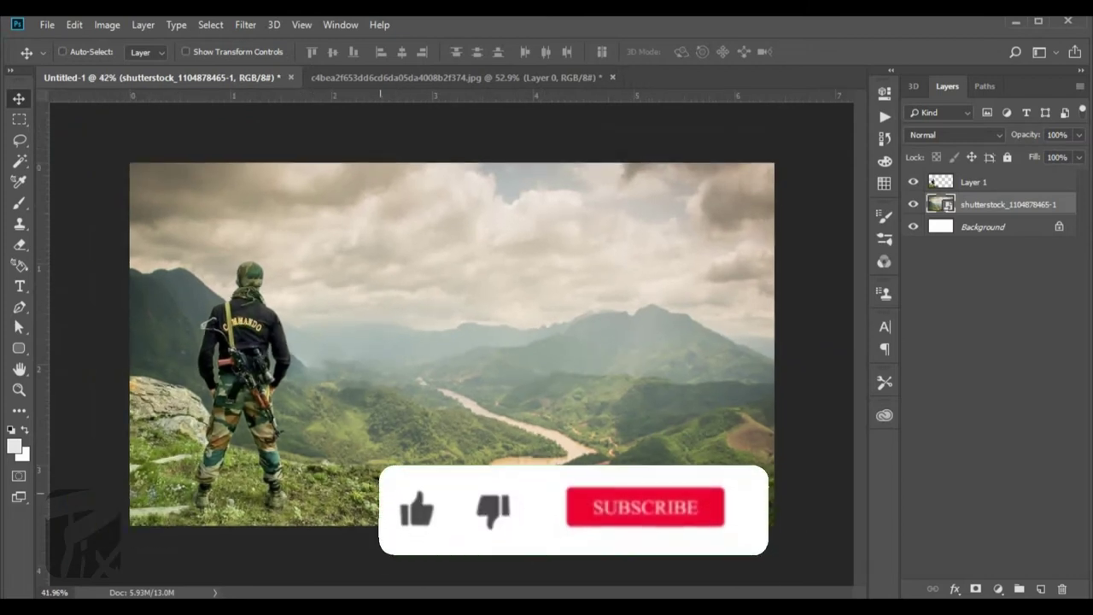
scroll(405, 474, "up", 1)
scroll(406, 361, "up", 1)
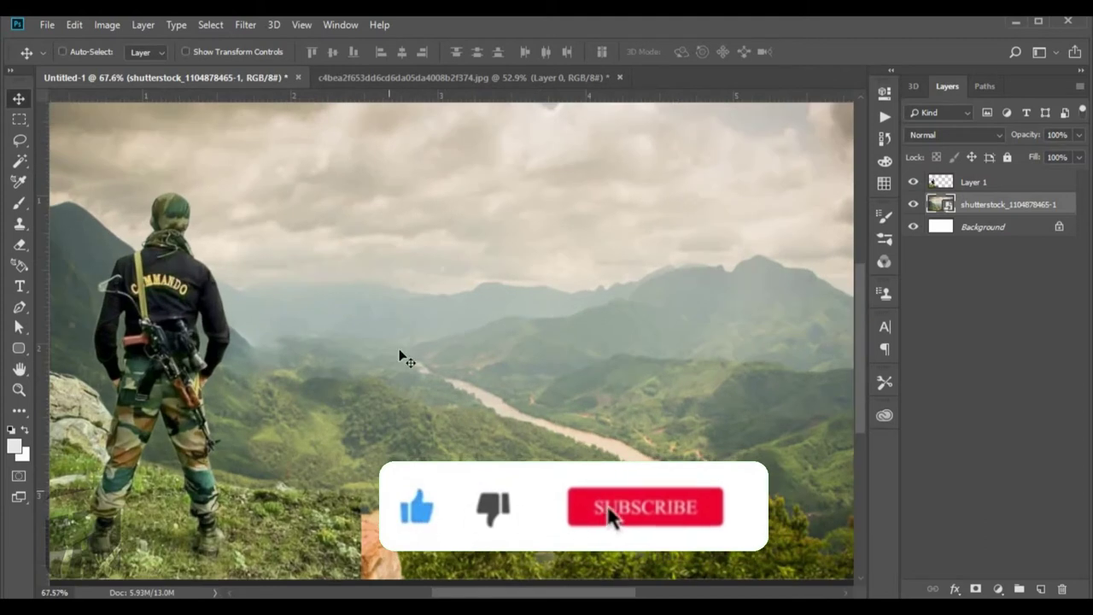
scroll(406, 360, "down", 1)
scroll(408, 362, "down", 1)
scroll(384, 409, "down", 1)
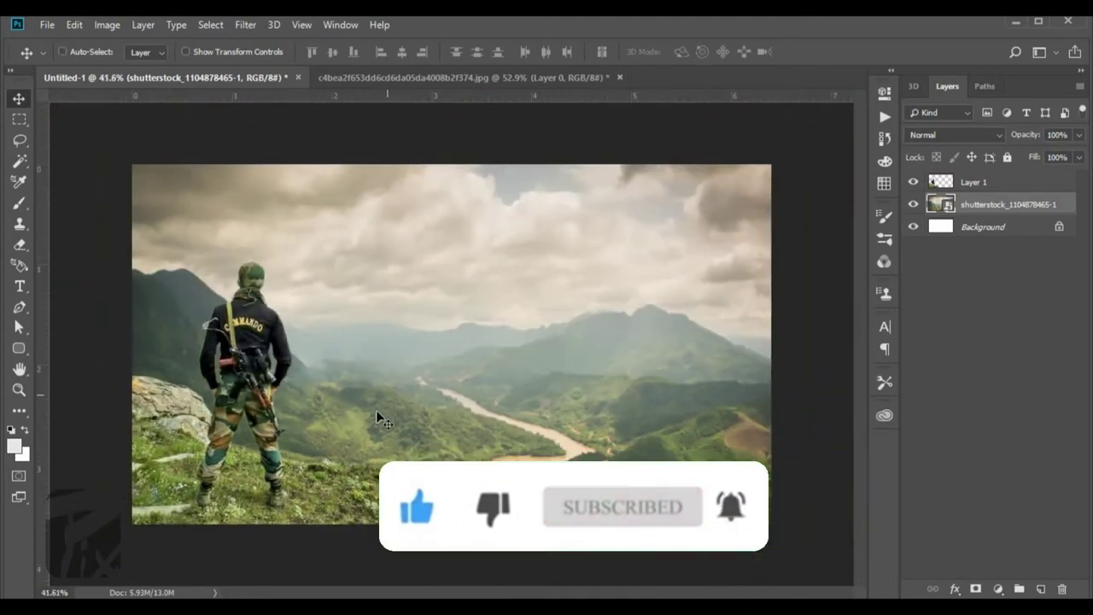
scroll(363, 449, "down", 1)
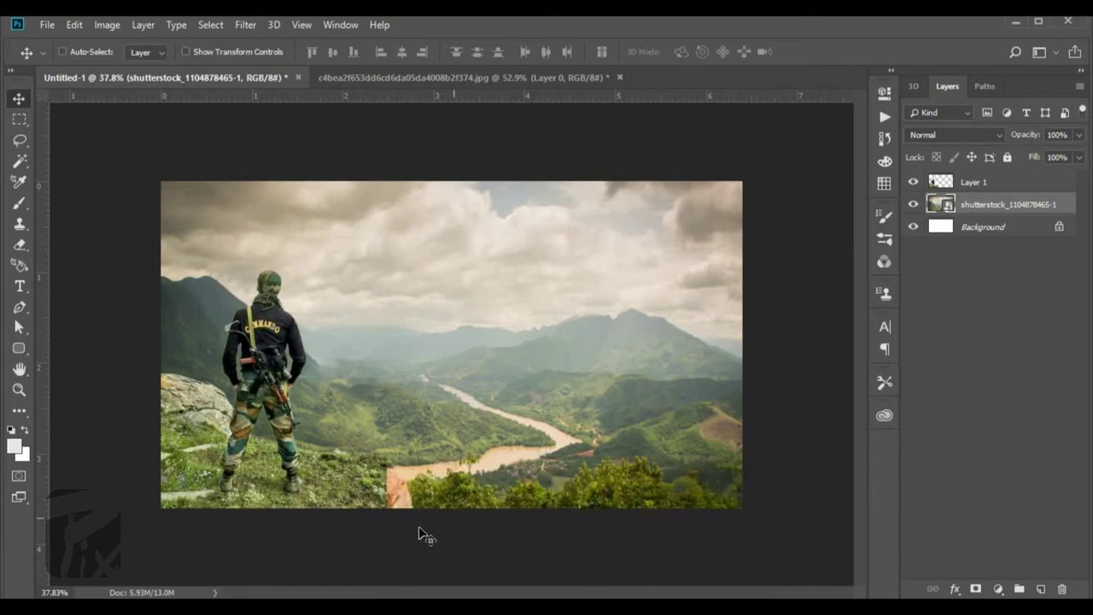
scroll(375, 500, "up", 3)
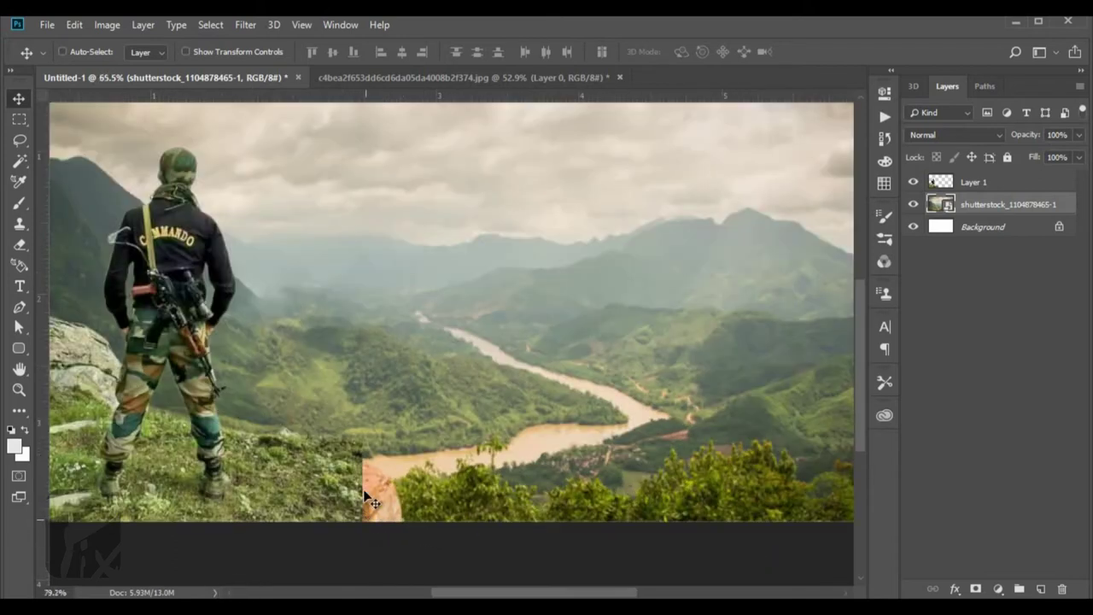
scroll(712, 367, "up", 1)
scroll(378, 310, "up", 2)
- Select Layer 1 and set the Clone Stamp to sample Current Layer at size 100
scroll(602, 370, "up", 1)
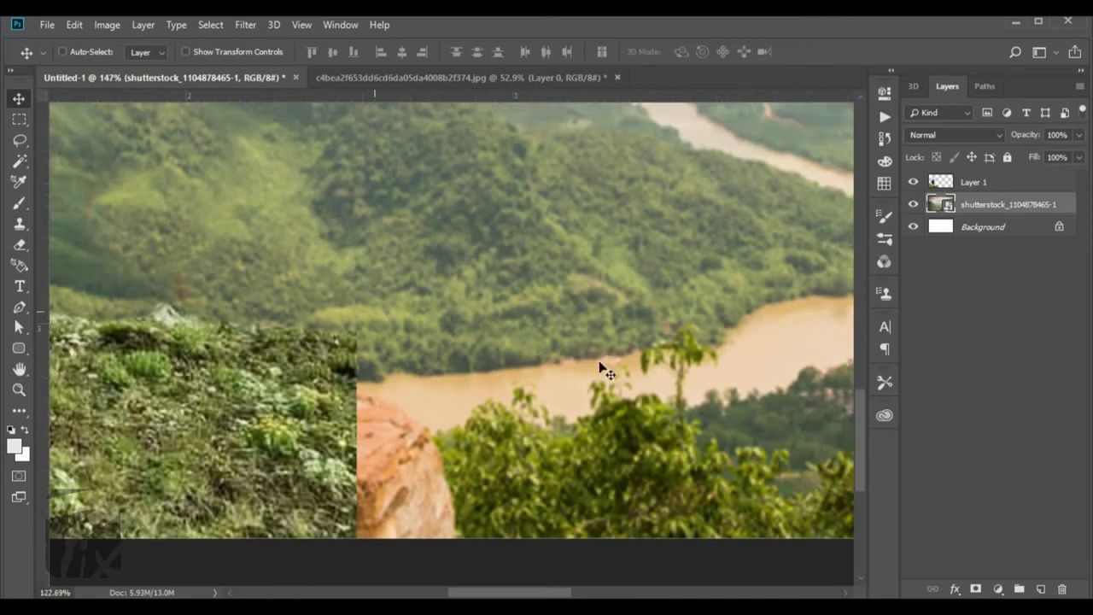
left_click(975, 183)
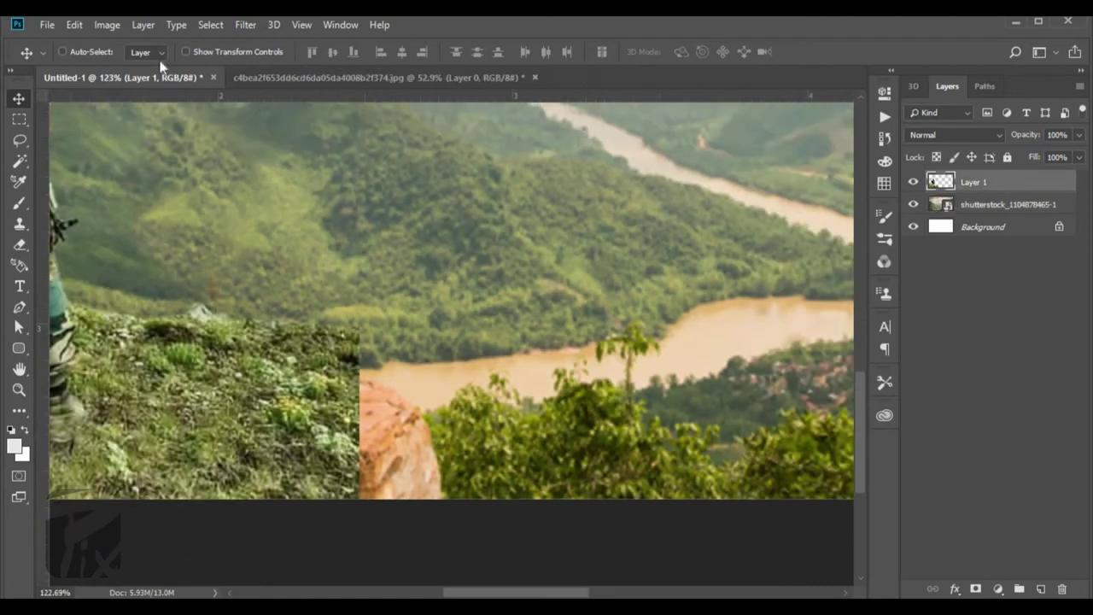
left_click(19, 223)
left_click(598, 54)
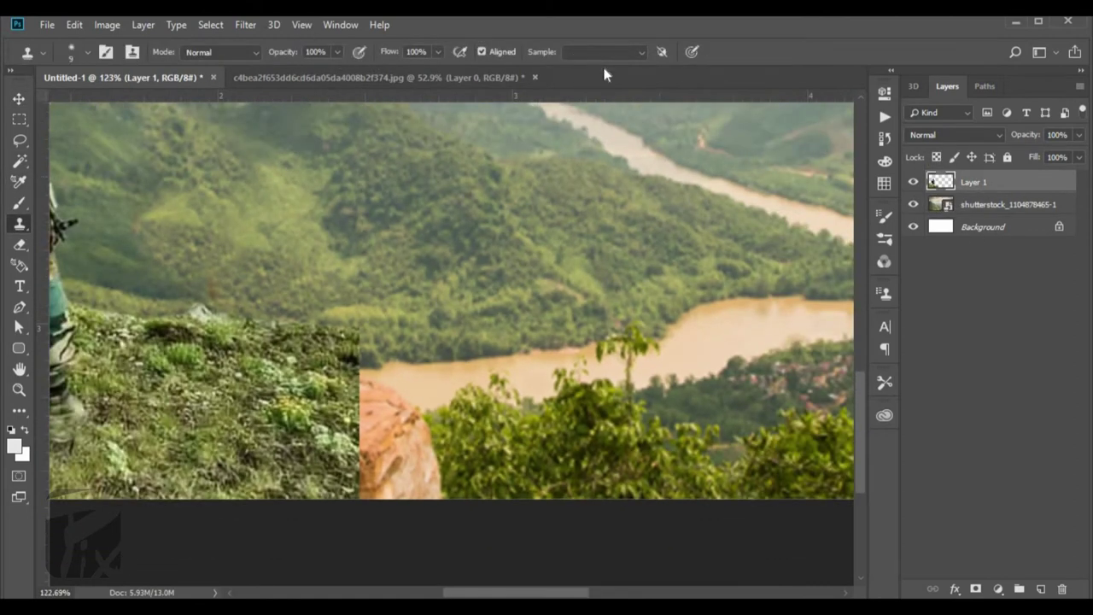
left_click(589, 67)
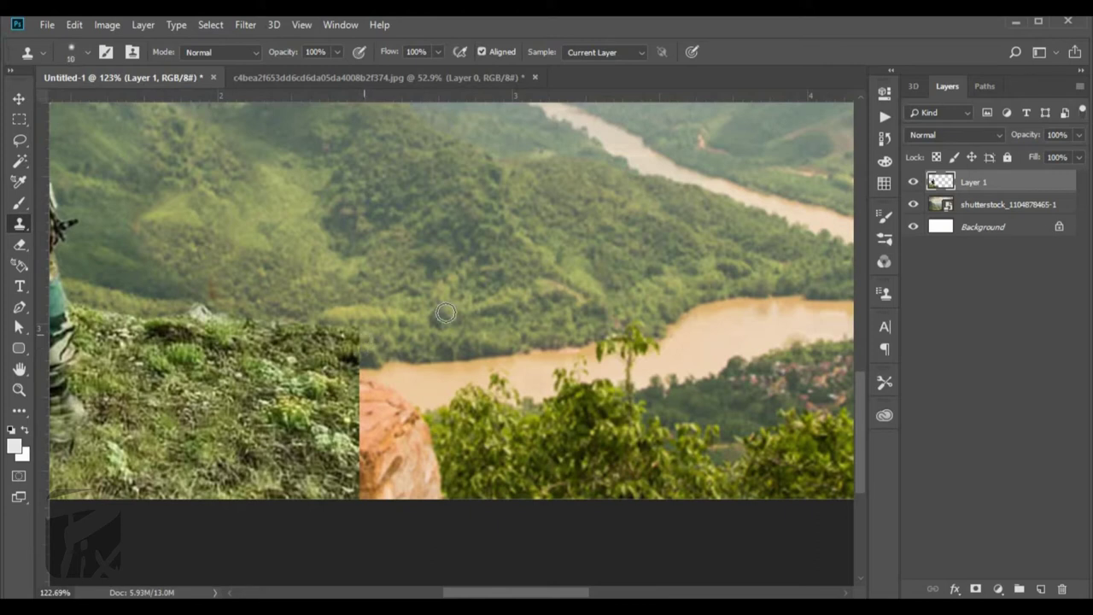
key("bracketright")
key("bracketright")
key("bracketright")
key("bracketright")
key("bracketright")
key("bracketright")
- Clone grass over the leftover rock, bushes and river edge
left_click_drag(356, 346, 371, 358)
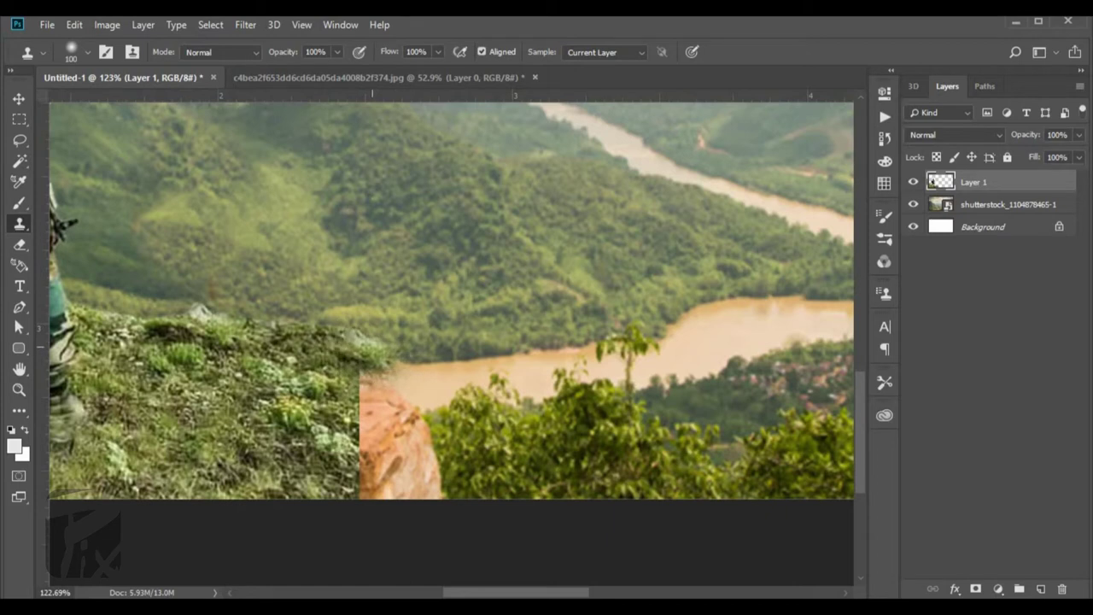
key("ctrl+z")
mouse_move(372, 350)
left_mouse_down()
mouse_move(472, 478)
mouse_move(536, 401)
left_mouse_up()
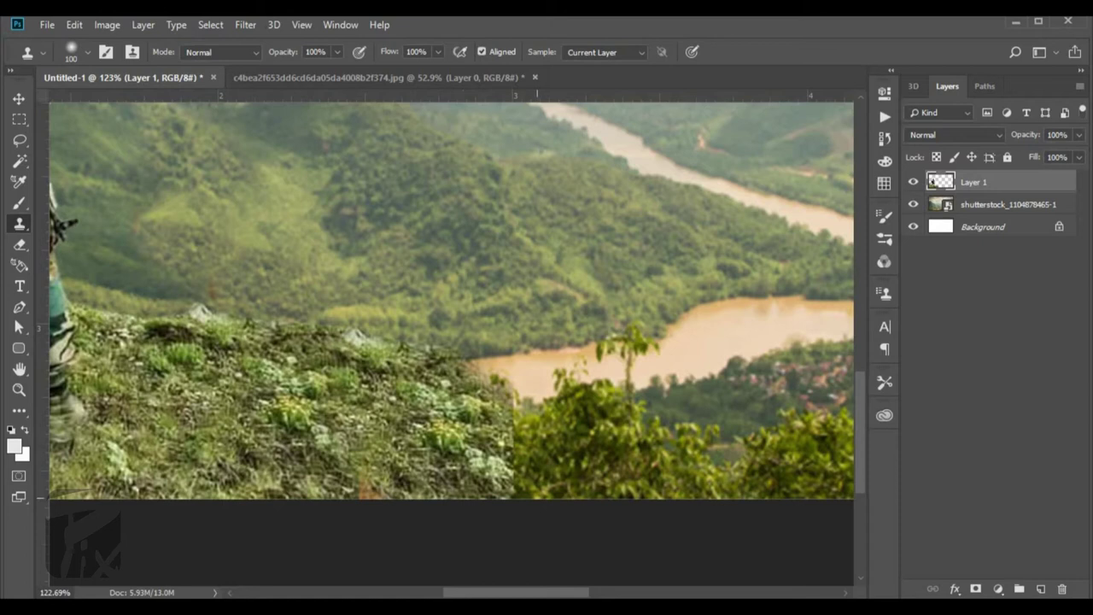
mouse_move(478, 375)
left_mouse_down()
mouse_move(631, 478)
mouse_move(598, 427)
left_mouse_up()
left_click_drag(547, 375, 469, 376)
left_click_drag(401, 440, 341, 367)
scroll(353, 364, "up", 5)
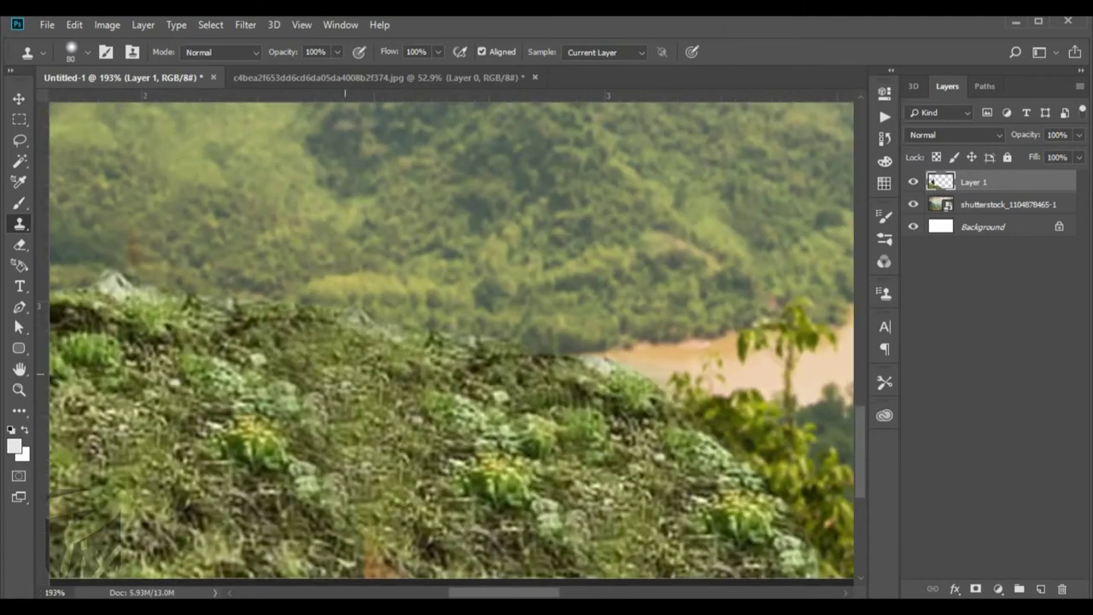
scroll(546, 495, "down", 4)
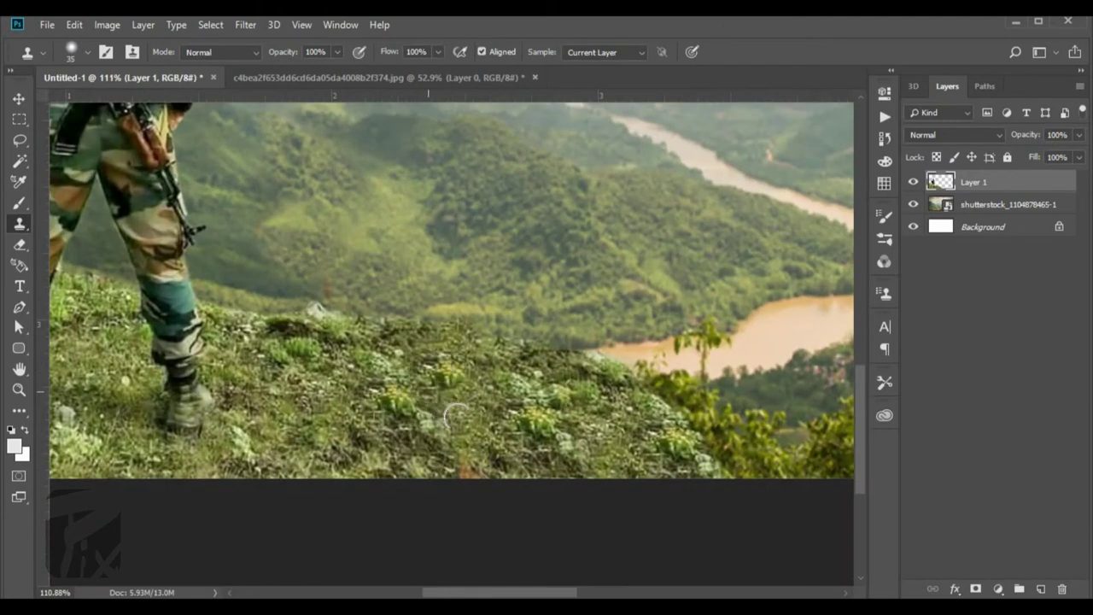
scroll(415, 415, "up", 1)
scroll(327, 357, "down", 10)
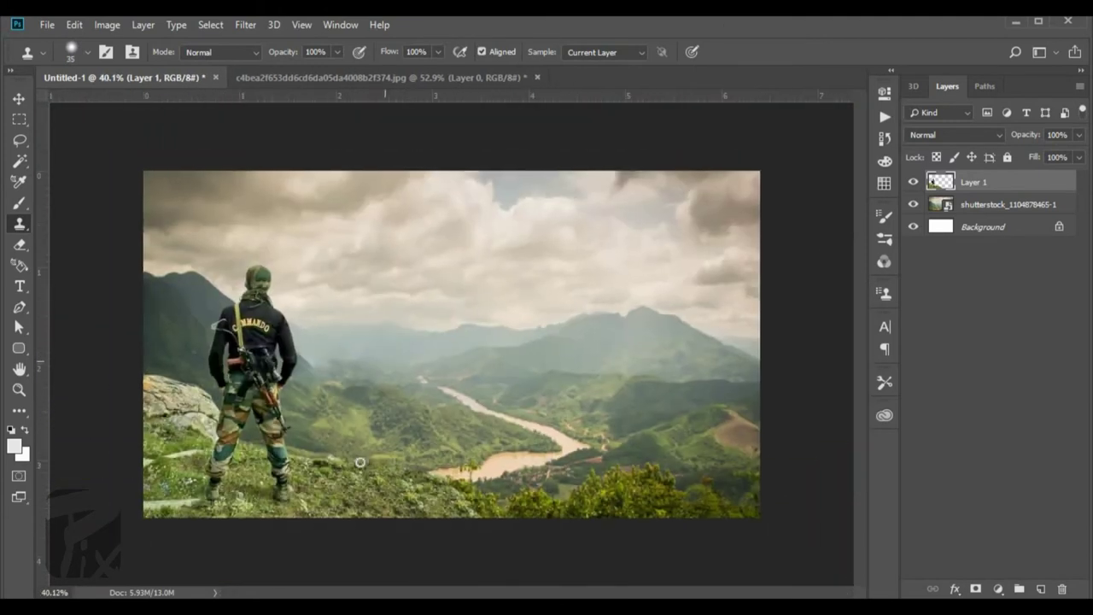
scroll(384, 359, "up", 3)
- Add Layer 2 and set up a 100%-hardness brush with foreground #e1e1e1
left_click(1039, 589)
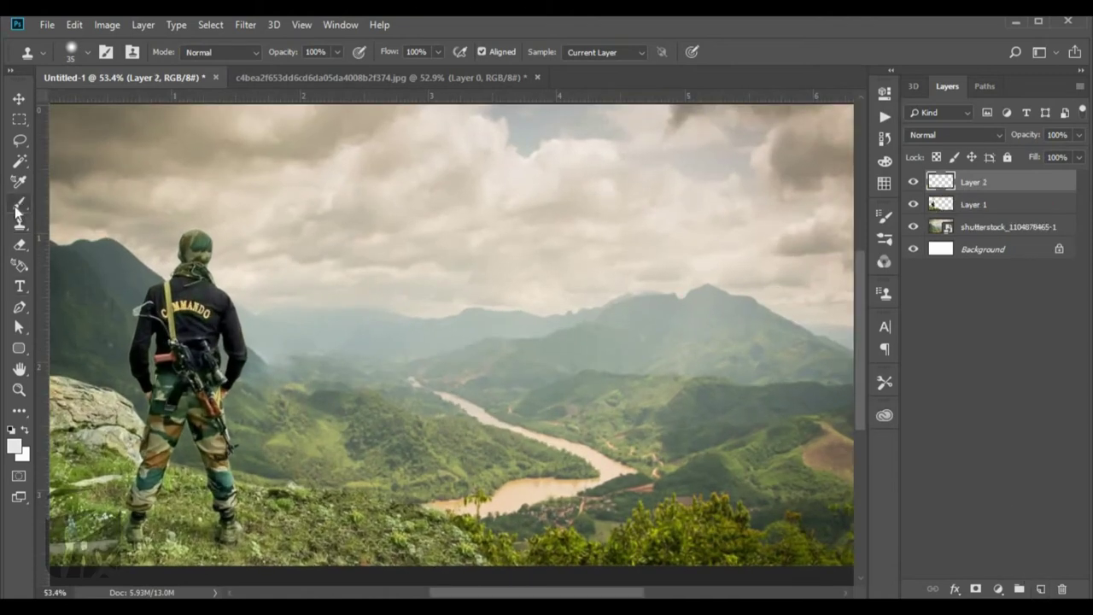
left_click(18, 205)
left_click(14, 445)
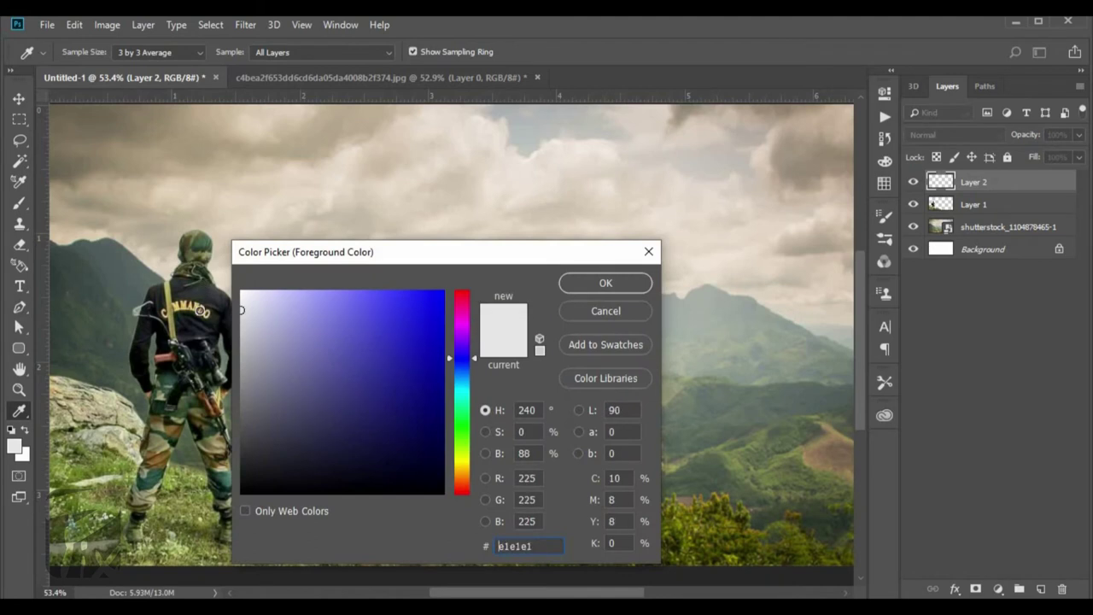
left_click(636, 282)
key("b")
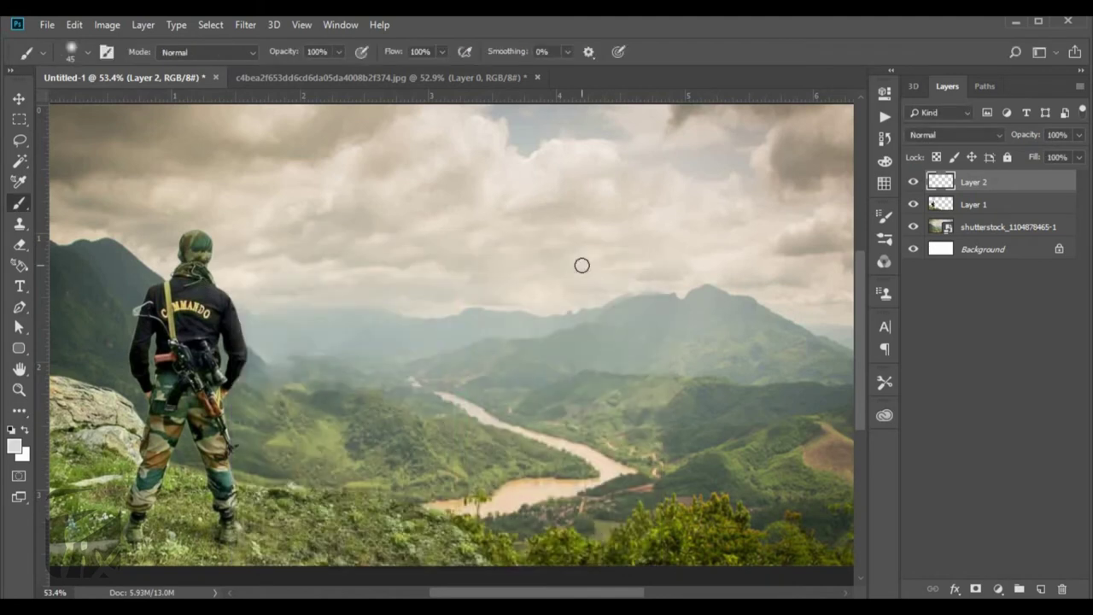
right_click(503, 294)
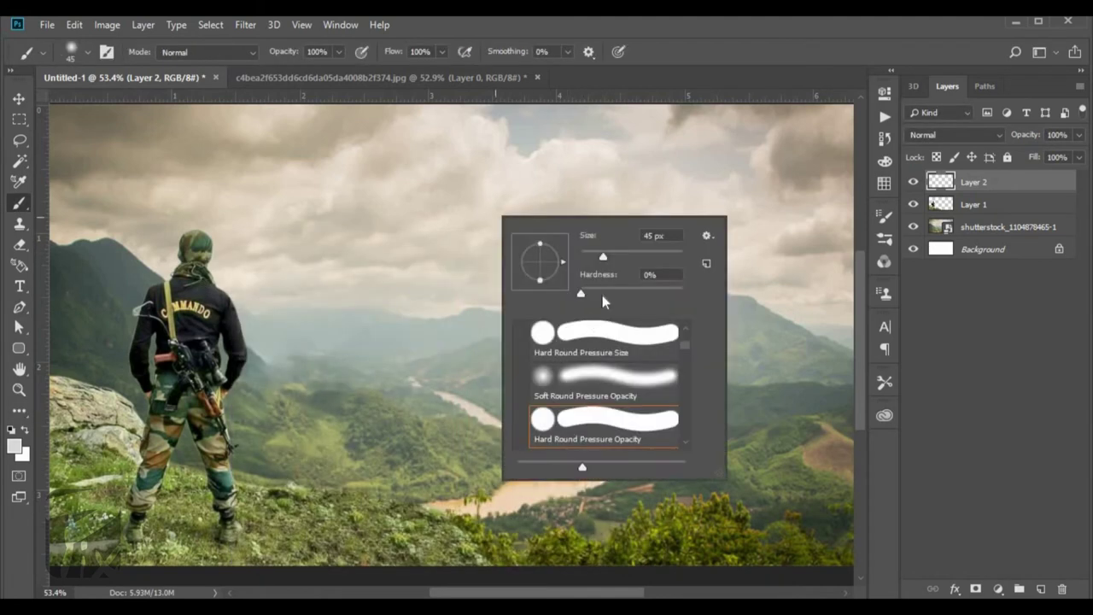
key("Return")
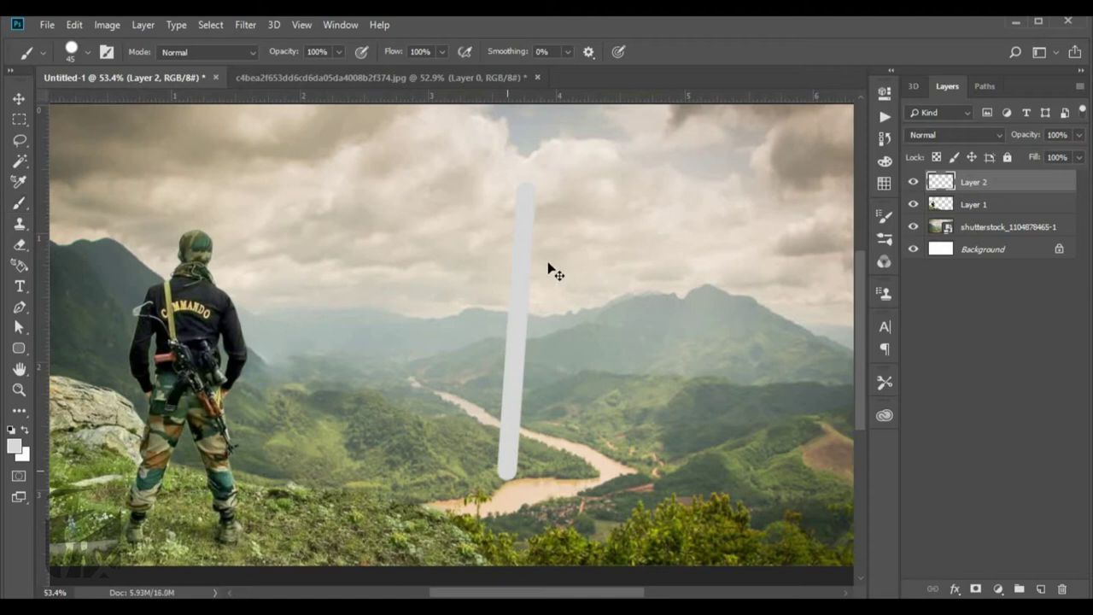
- Taper the top of the grey pole stroke to a point with a perspective transform
key("ctrl+t")
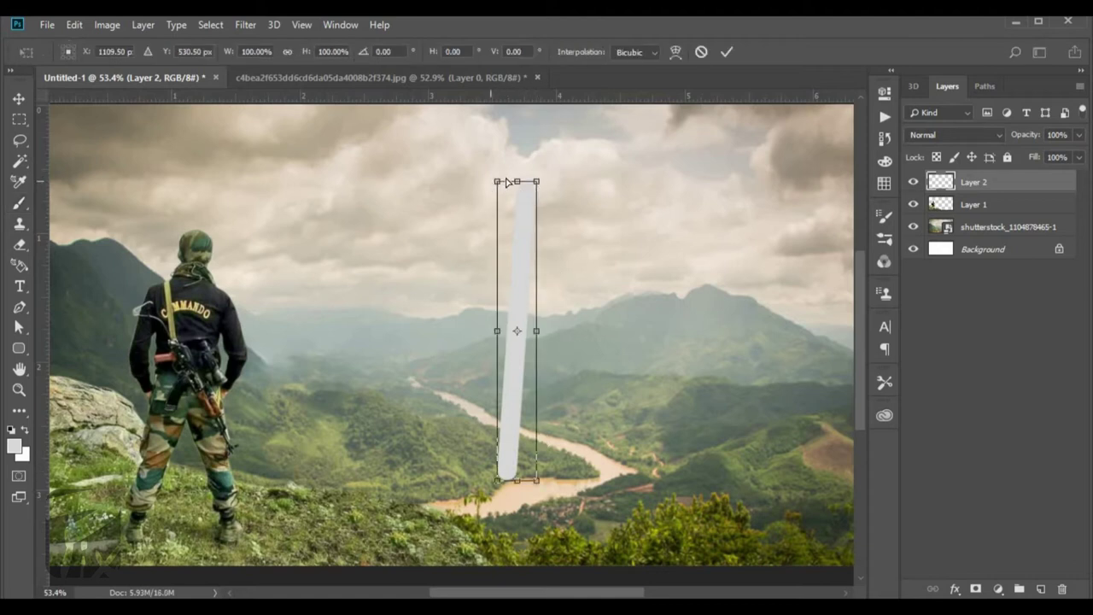
left_click_drag(516, 181, 516, 181)
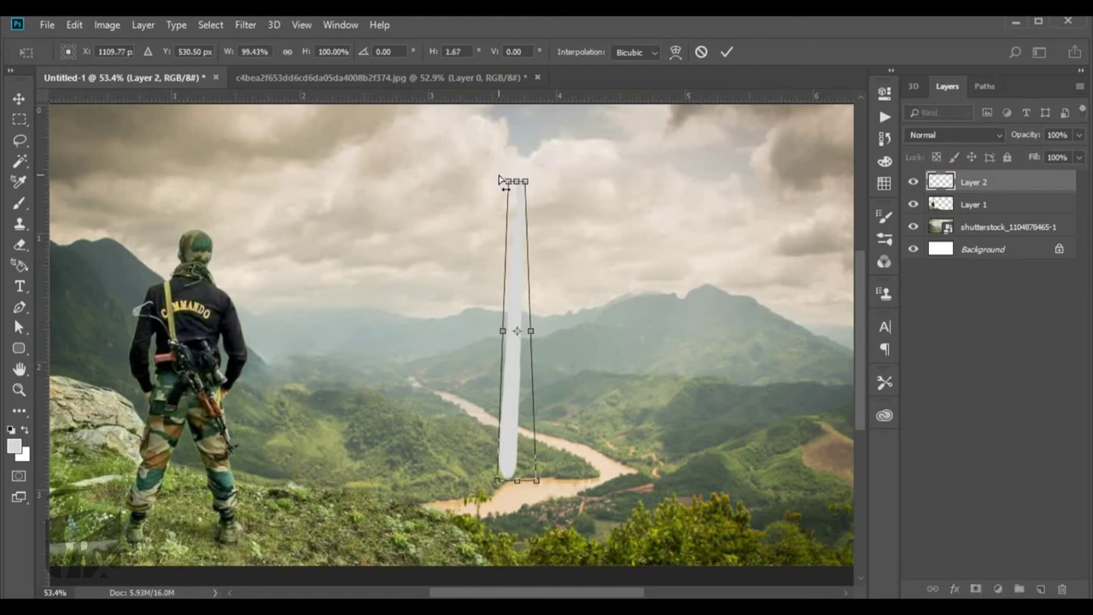
key("Return")
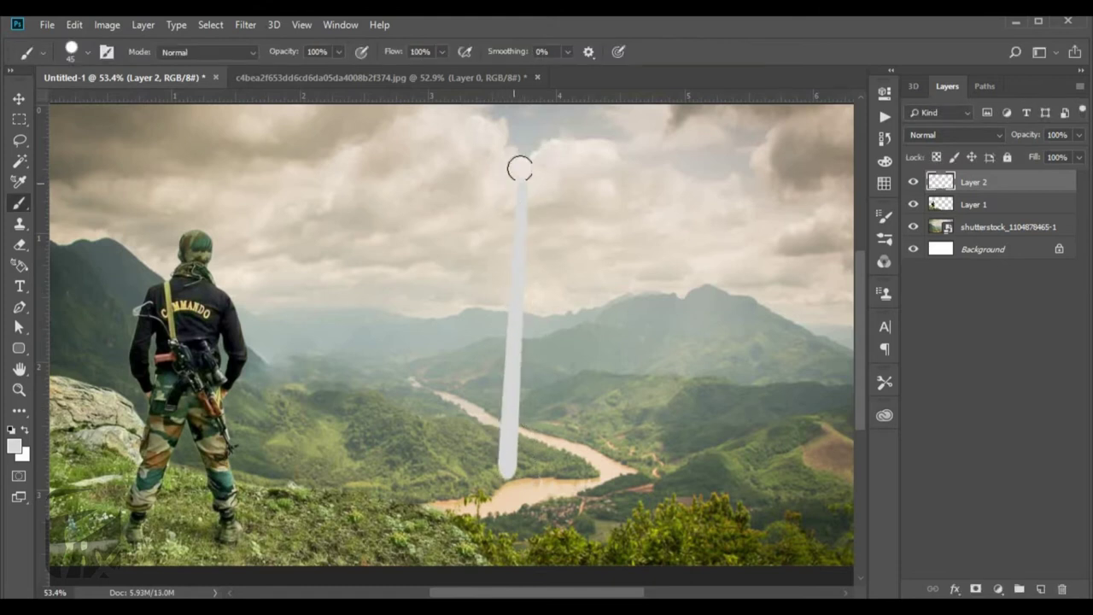
scroll(520, 168, "up", 2, "alt")
- Switch to the Eraser and set its size to 25, then 35, for the pole layer
key("e")
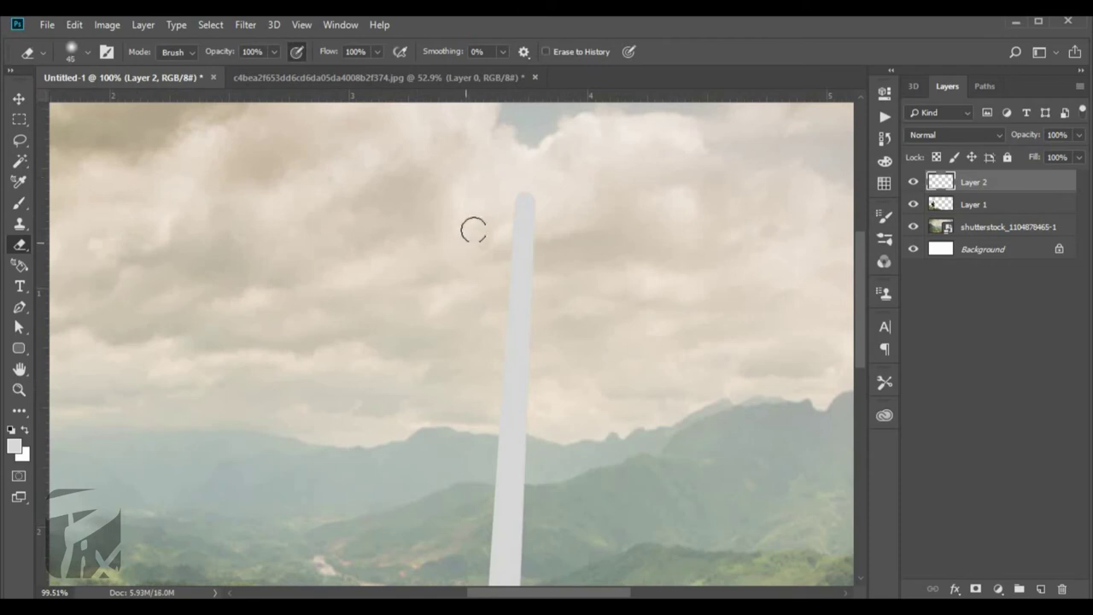
scroll(472, 208, "down", 3, "alt")
key("bracketleft")
scroll(507, 488, "up", 2, "alt")
key("bracketright")
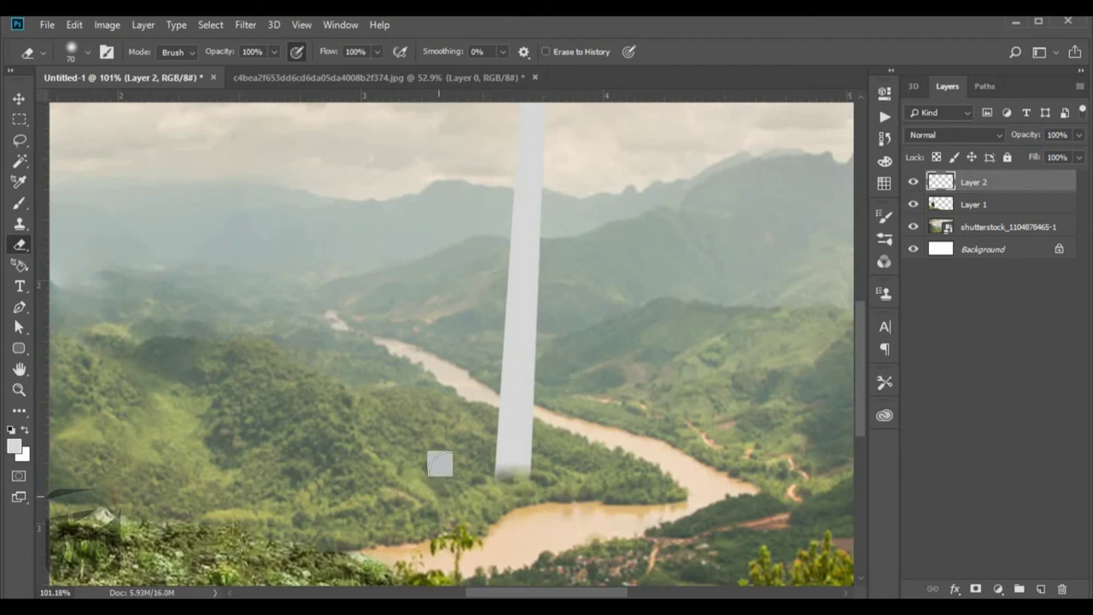
scroll(487, 465, "down", 2, "alt")
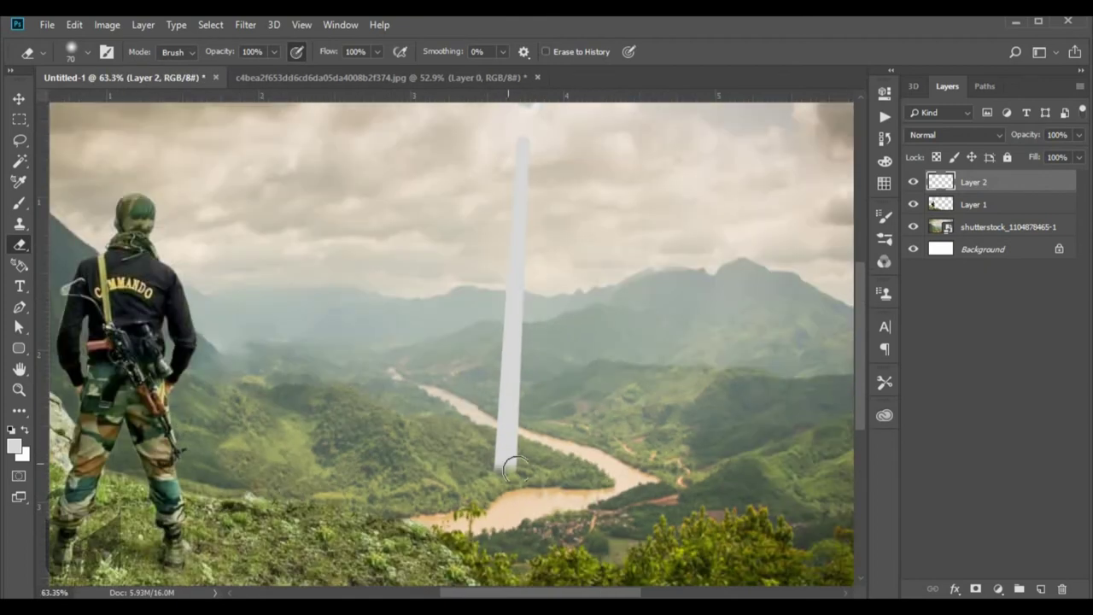
- Move the grey pole layer into place over the river
key("v")
scroll(529, 456, "up", 2, "alt")
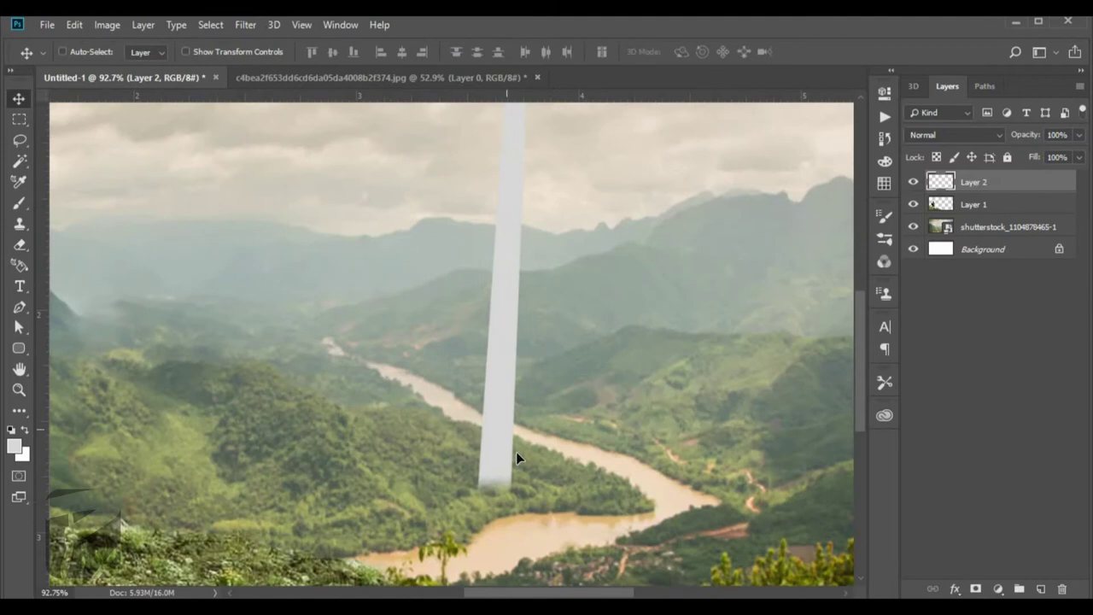
left_click_drag(516, 451, 533, 478)
scroll(381, 381, "down", 2, "alt")
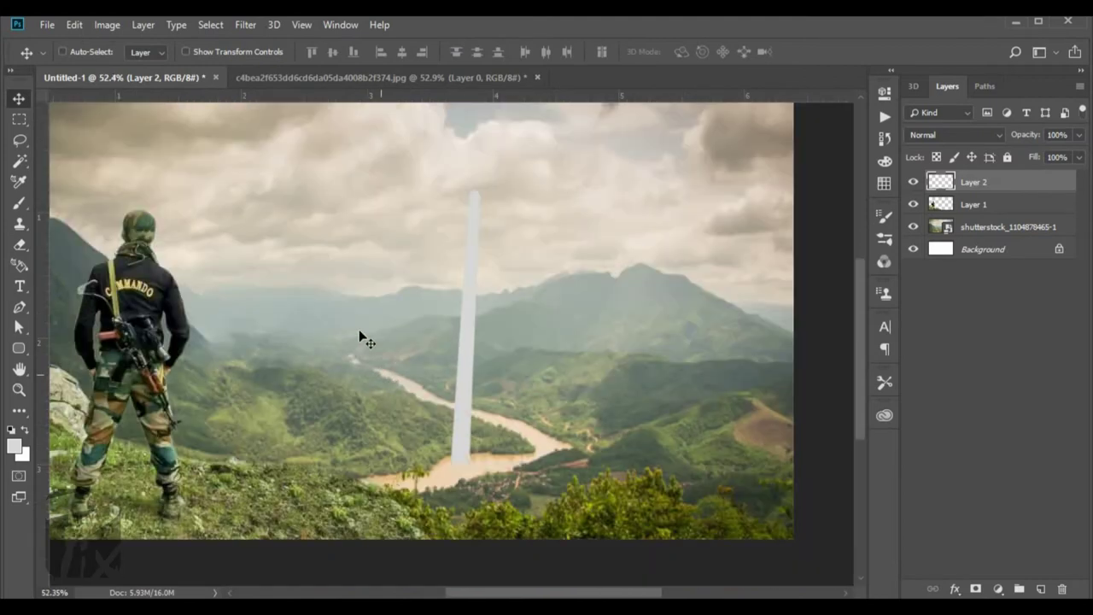
- Free-transform the pole, pulling the top corner inward to taper it
key("ctrl+t")
scroll(378, 291, "up", 4, "alt")
left_click_drag(378, 291, 404, 283)
key("Return")
scroll(435, 185, "down", 4, "alt")
scroll(452, 205, "up", 1, "alt")
- Transform the pole again to narrow its bottom end and commit the taper
key("ctrl+t")
scroll(555, 224, "up", 2, "alt")
scroll(529, 384, "down", 3)
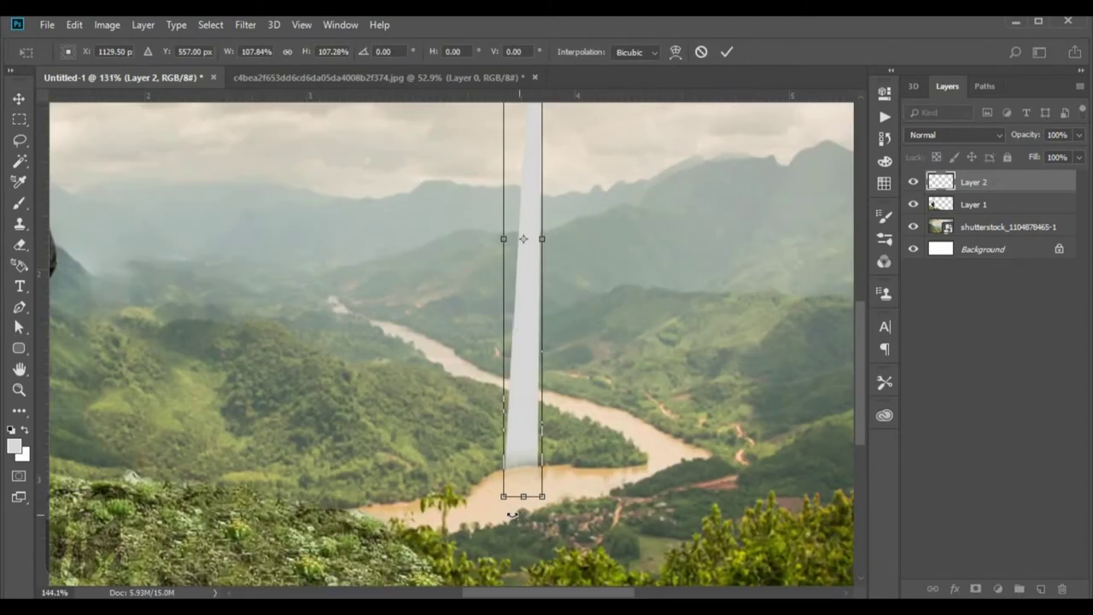
left_click_drag(504, 487, 512, 488)
key("Return")
scroll(510, 441, "down", 3, "alt")
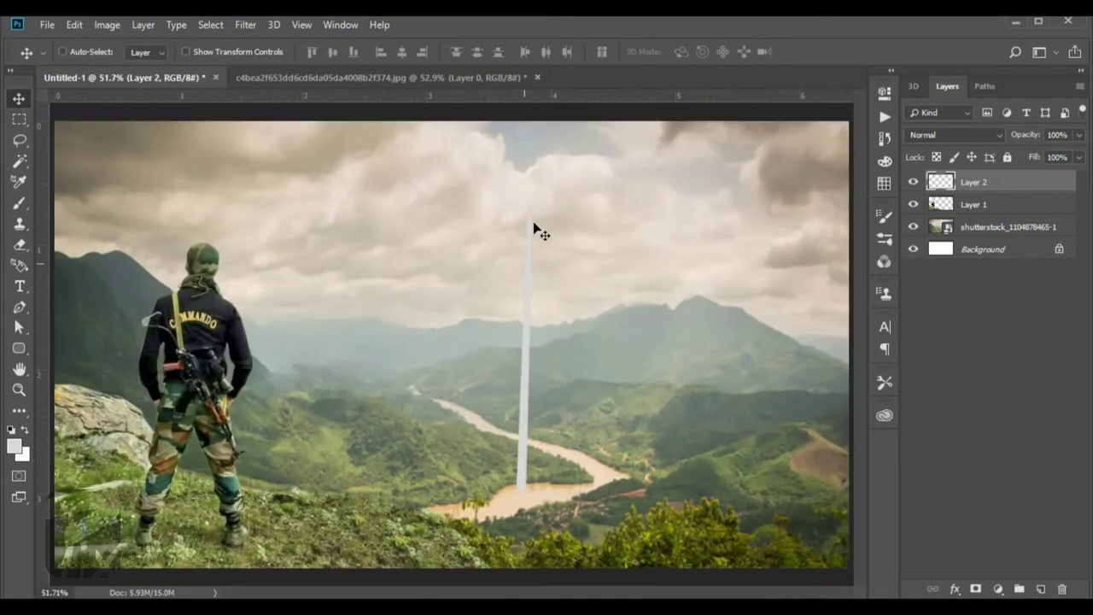
scroll(539, 231, "up", 3, "alt")
scroll(512, 342, "up", 1, "alt")
- Add a new layer above the pole and set the brush colour, size and hardness
key("b")
key("ctrl+shift+alt+n")
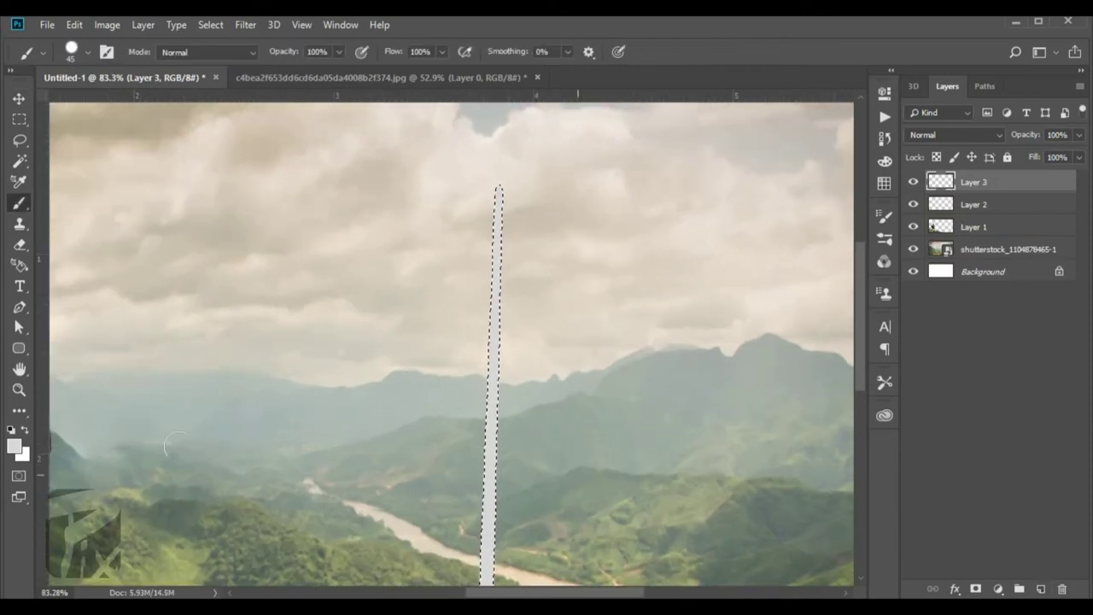
left_click(14, 445)
left_click(586, 285)
scroll(513, 256, "up", 3, "alt")
right_click(643, 291)
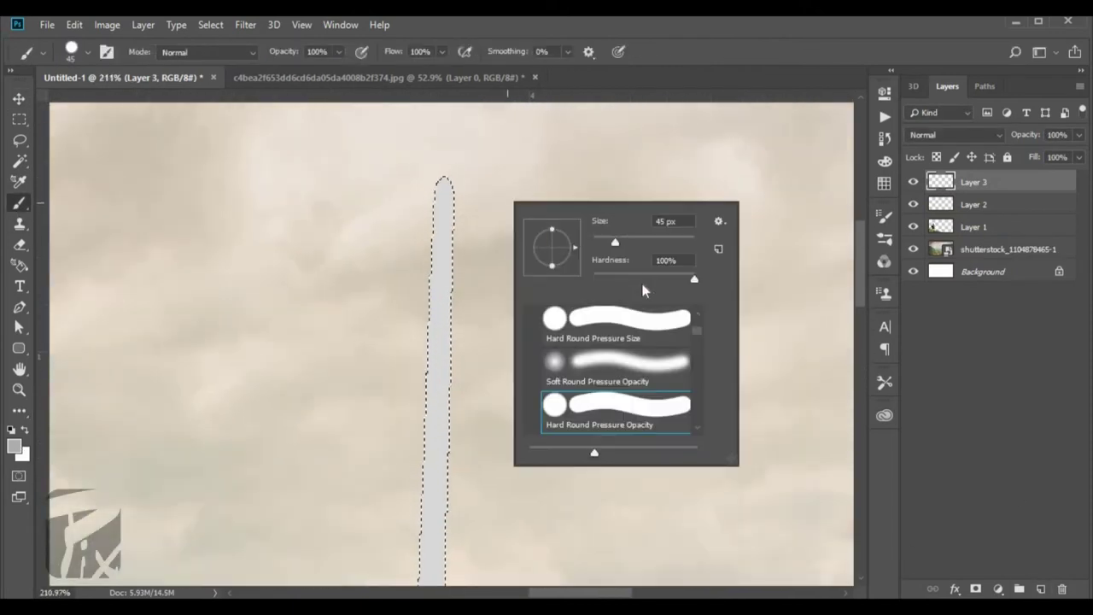
key("Return")
scroll(459, 256, "down", 4, "alt")
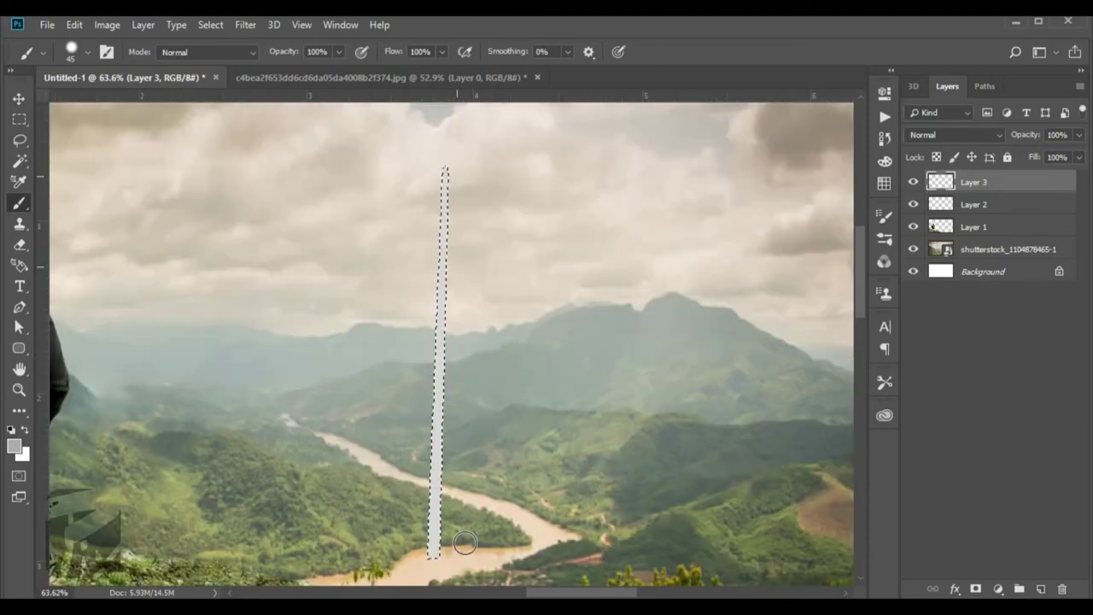
scroll(458, 563, "up", 5, "alt")
scroll(407, 484, "down", 5, "alt")
scroll(415, 151, "up", 2, "alt")
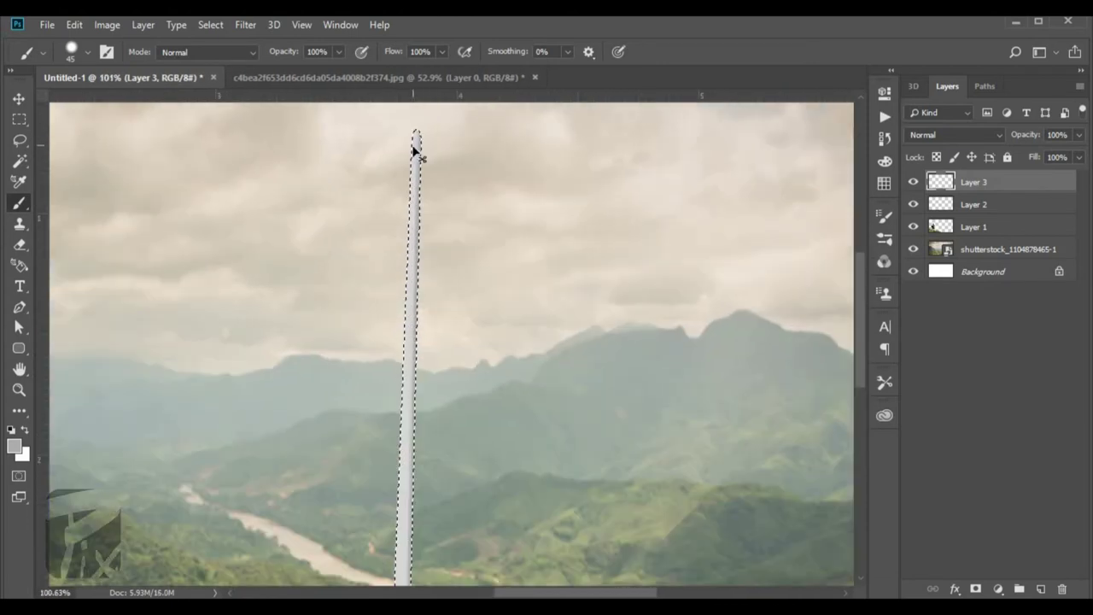
scroll(425, 139, "down", 2, "alt")
scroll(424, 139, "up", 2, "alt")
- On another new layer, paint a near-white #f5f5f5 highlight along the pole selection
left_click(940, 203, "ctrl")
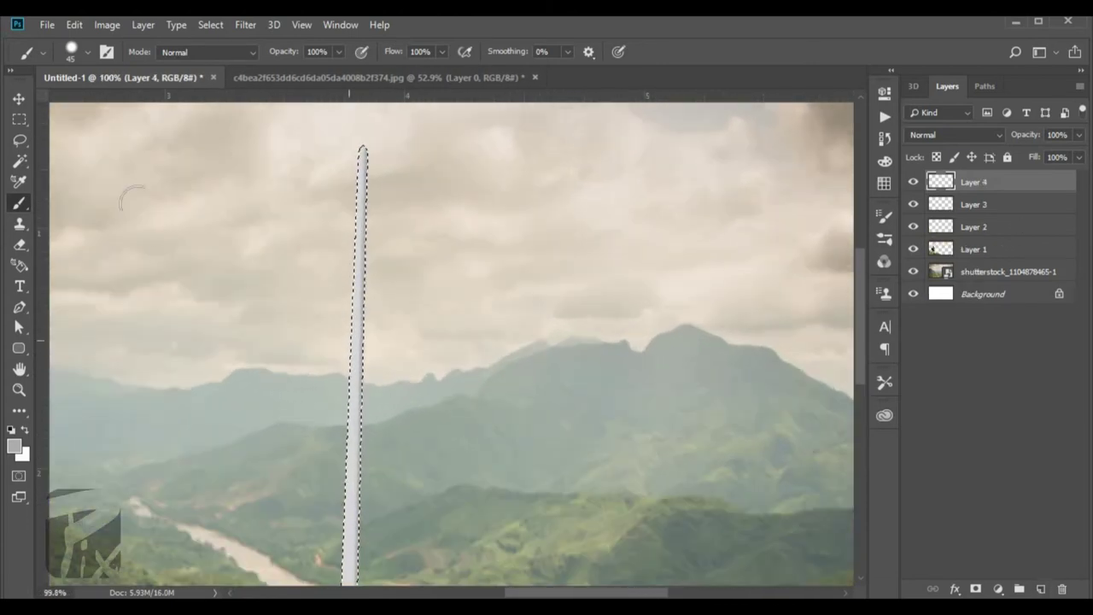
left_click(16, 445)
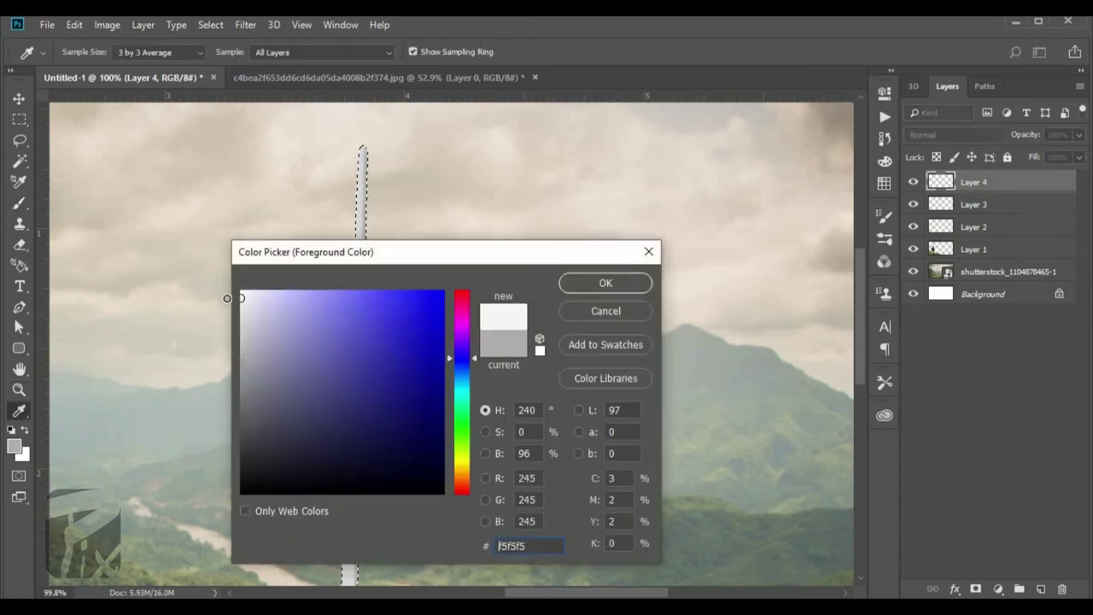
key("Return")
scroll(339, 439, "up", 2, "alt")
scroll(339, 439, "down", 2, "alt")
scroll(339, 439, "up", 3, "alt")
left_click_drag(400, 111, 399, 504)
- Deselect the pole and open the flag photo 1.jpg as its own document
key("ctrl+d")
scroll(316, 481, "down", 4, "alt")
scroll(316, 481, "up", 3, "alt")
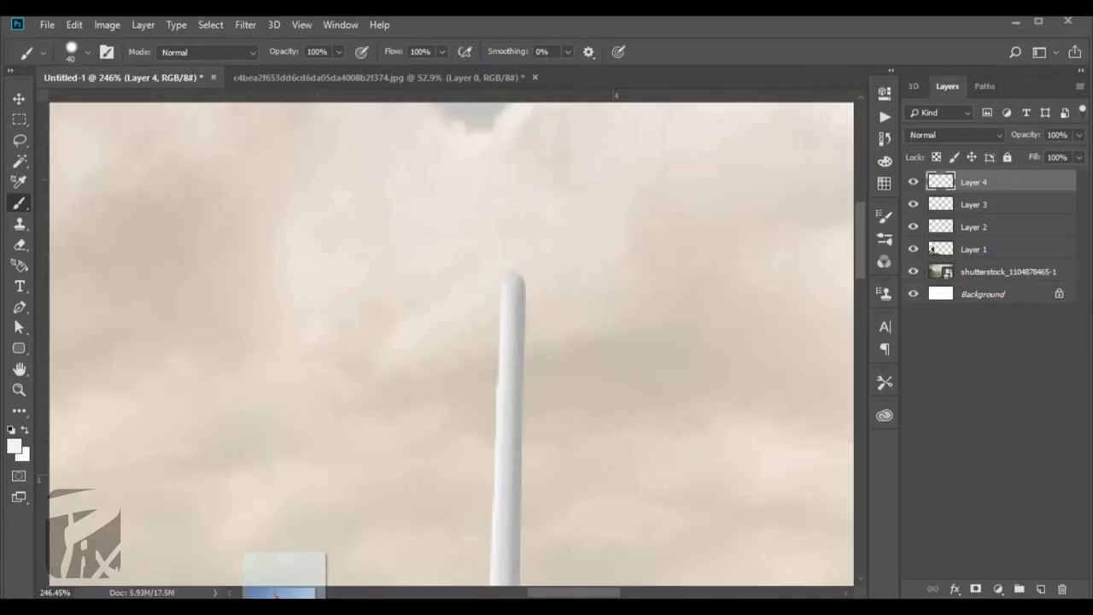
mouse_move(220, 519)
left_mouse_down()
mouse_move(749, 454)
mouse_move(487, 266)
left_mouse_up()
left_click(529, 247)
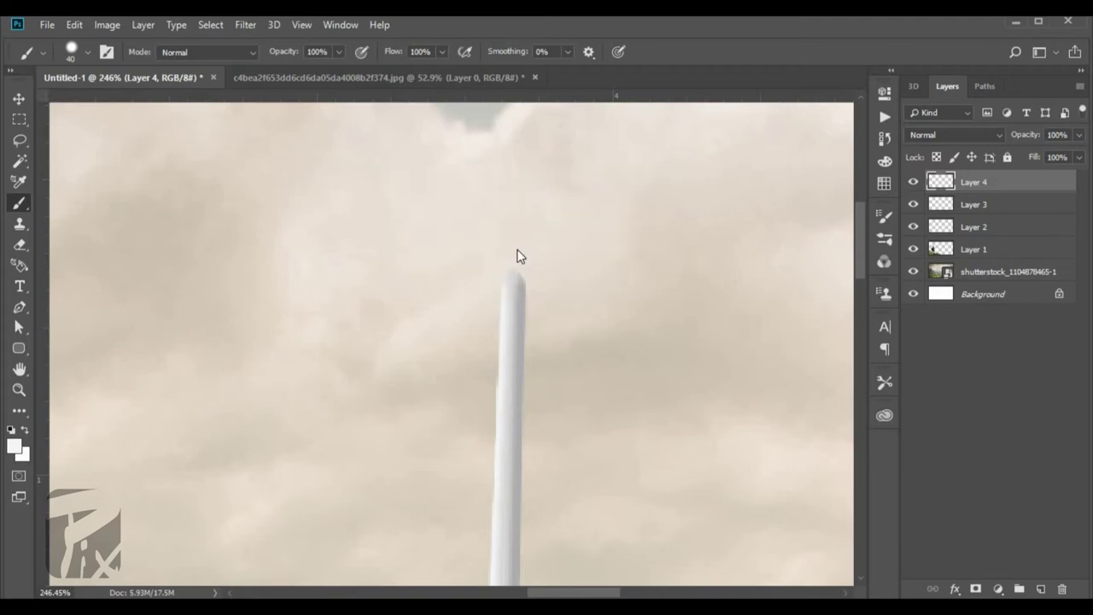
- Select the sky in 1.jpg with the Magic Wand and invert to select the flag
scroll(419, 215, "up", 2)
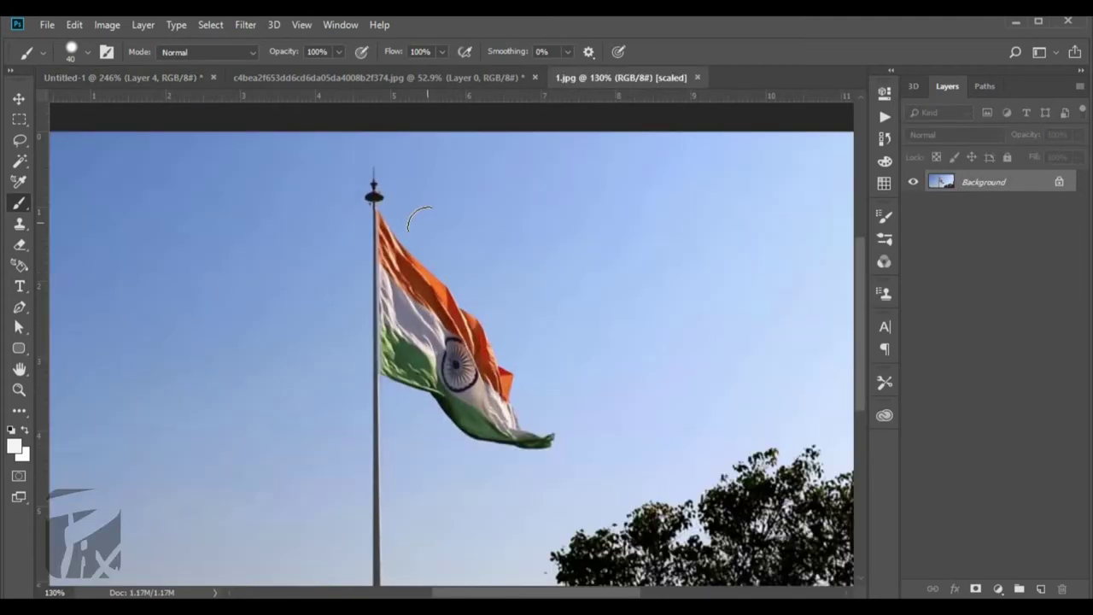
scroll(286, 220, "up", 1)
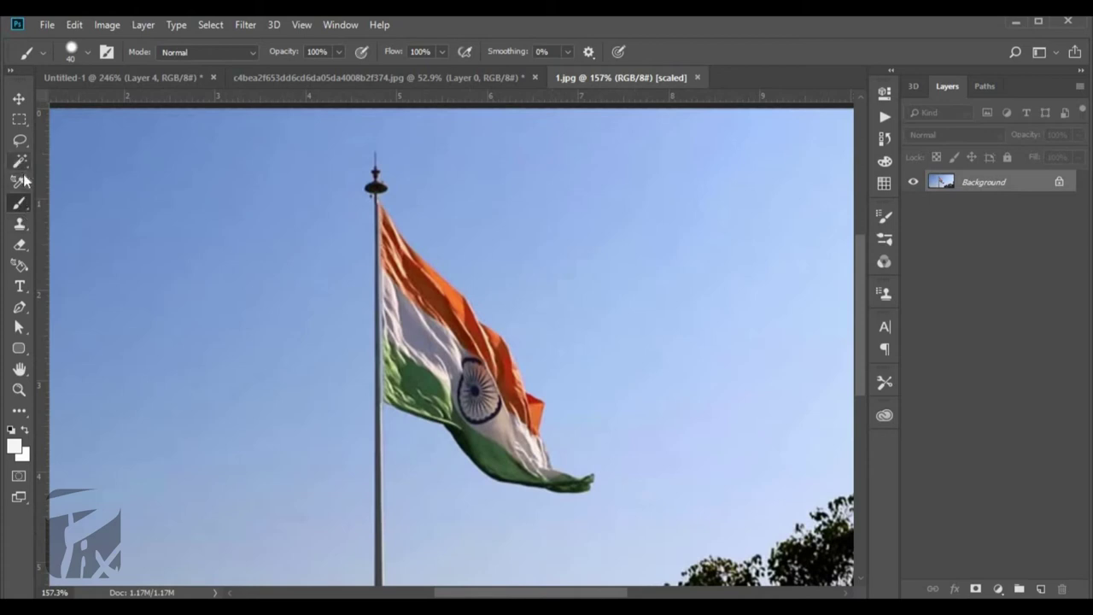
key("w")
scroll(102, 256, "up", 1)
left_click(487, 450)
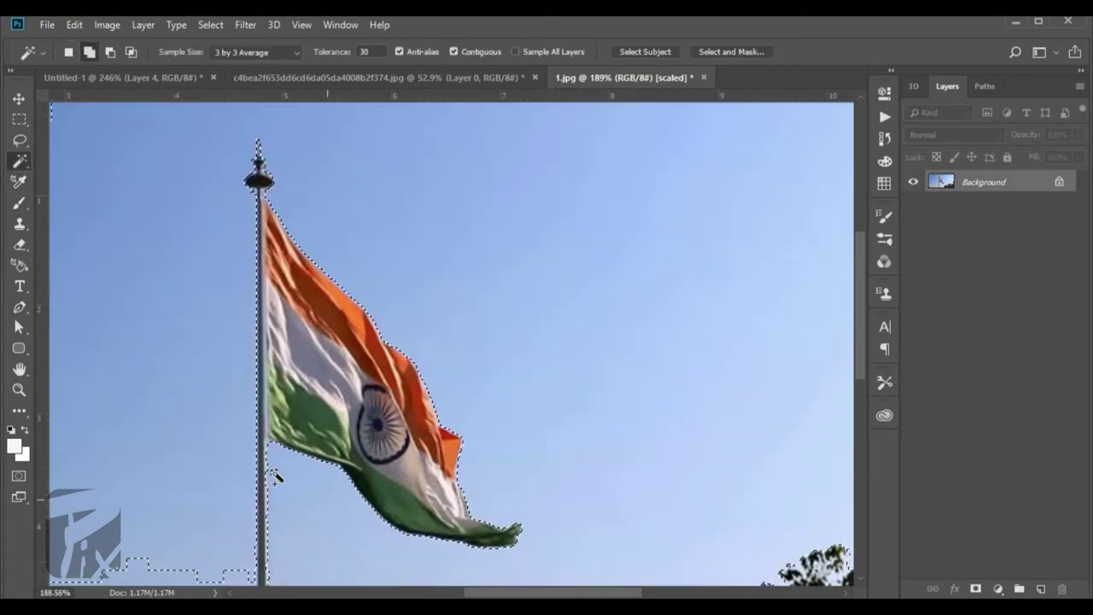
scroll(154, 287, "down", 2)
scroll(103, 288, "down", 2)
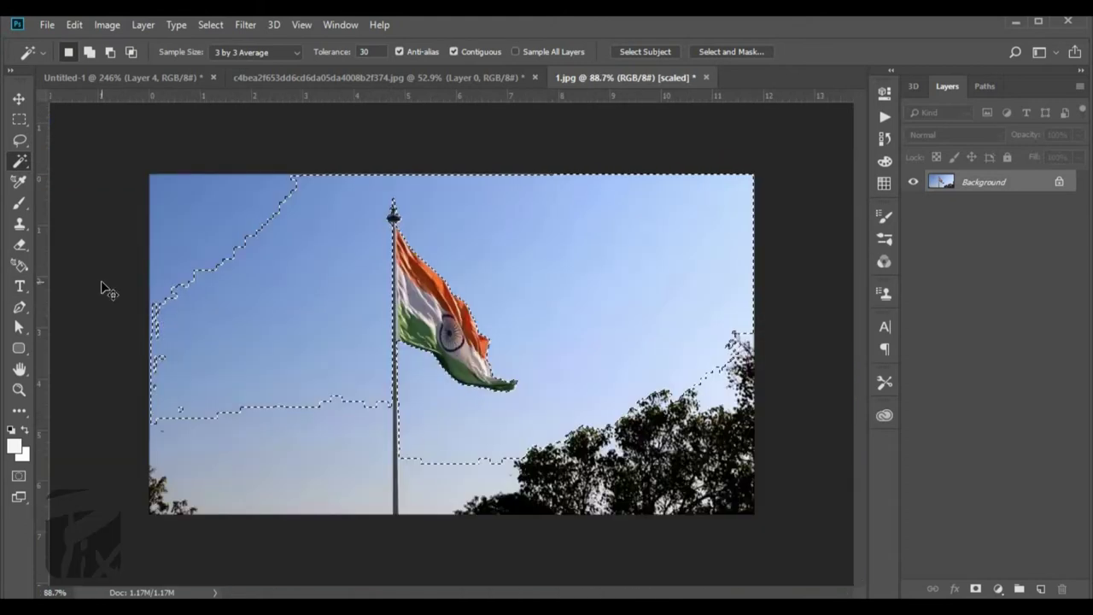
- Subtract leftover sky and trees from the flag selection with the Rectangular Marquee
key("m")
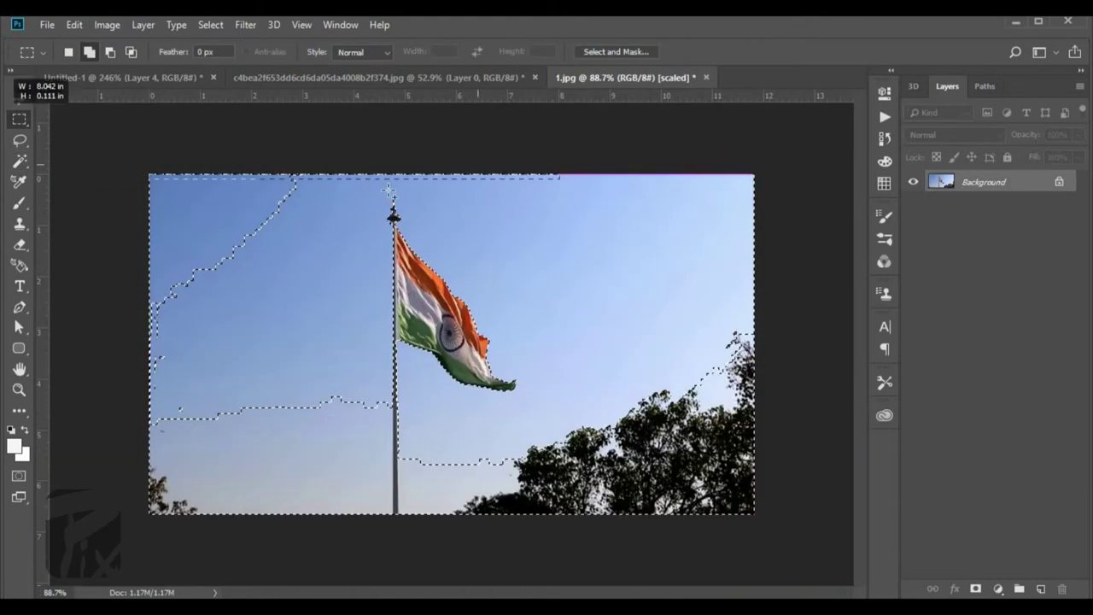
left_click_drag(135, 143, 325, 538)
left_click_drag(281, 378, 341, 452)
left_click_drag(415, 458, 519, 514)
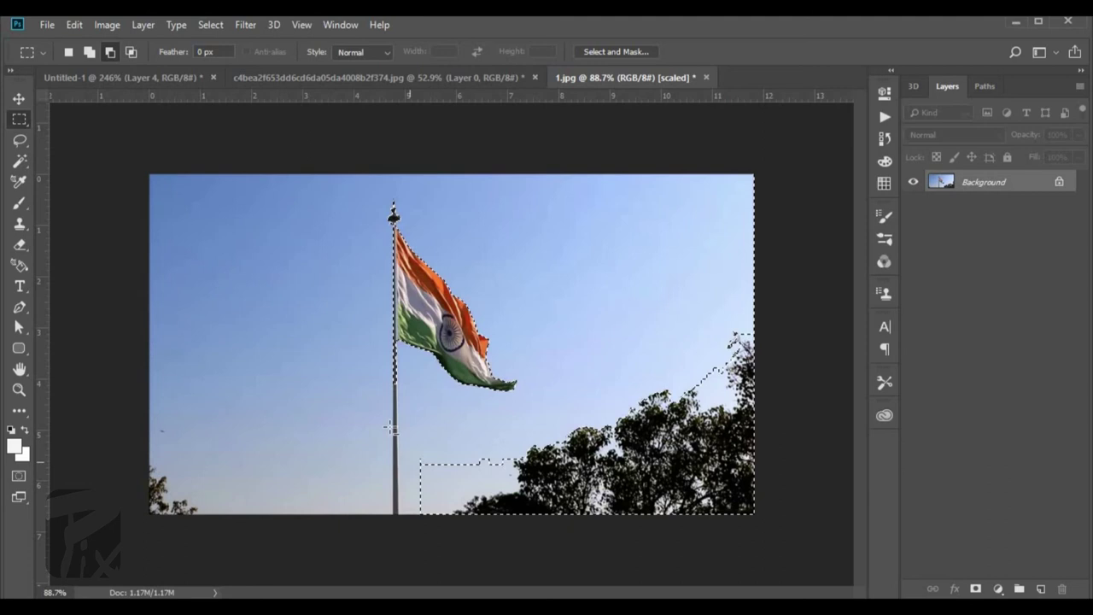
left_click_drag(708, 168, 897, 376)
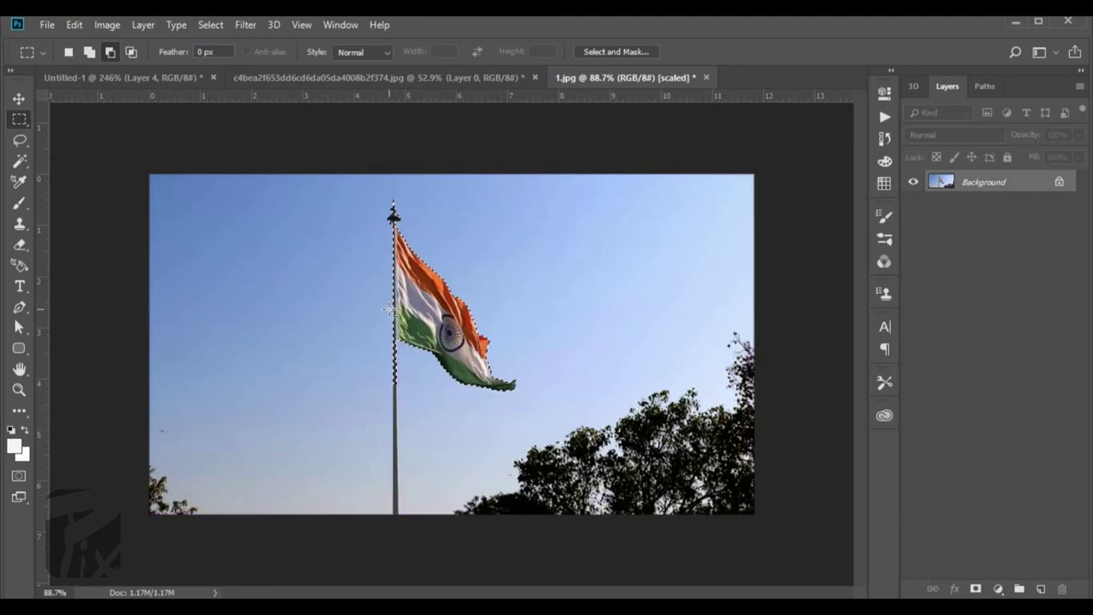
- Feather the flag selection and drag the flag into the soldier composition
key("shift+F6")
key("Return")
key("v")
left_click_drag(393, 309, 408, 291)
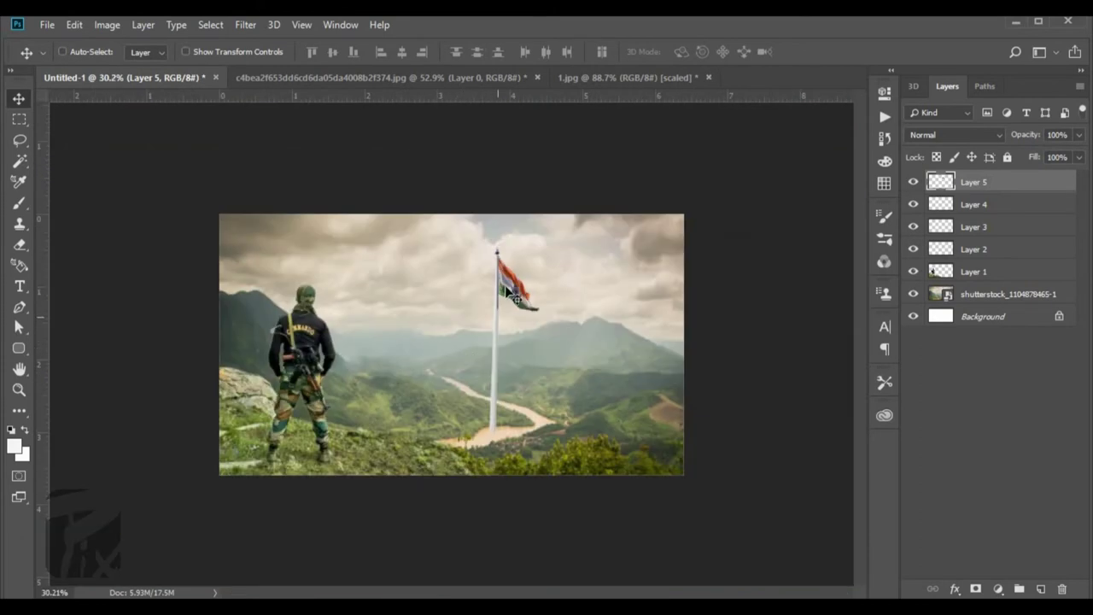
- Erase the flag photo's original pole and finial with a tiny eraser
key("e")
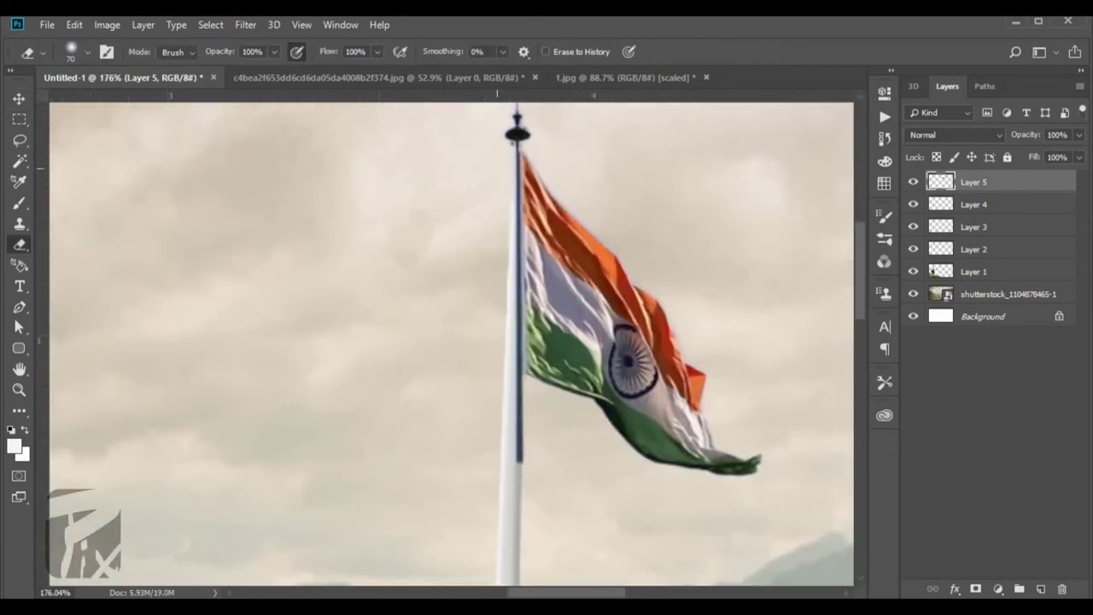
scroll(525, 147, "up", 3)
key("bracketleft")
key("bracketleft")
key("bracketleft")
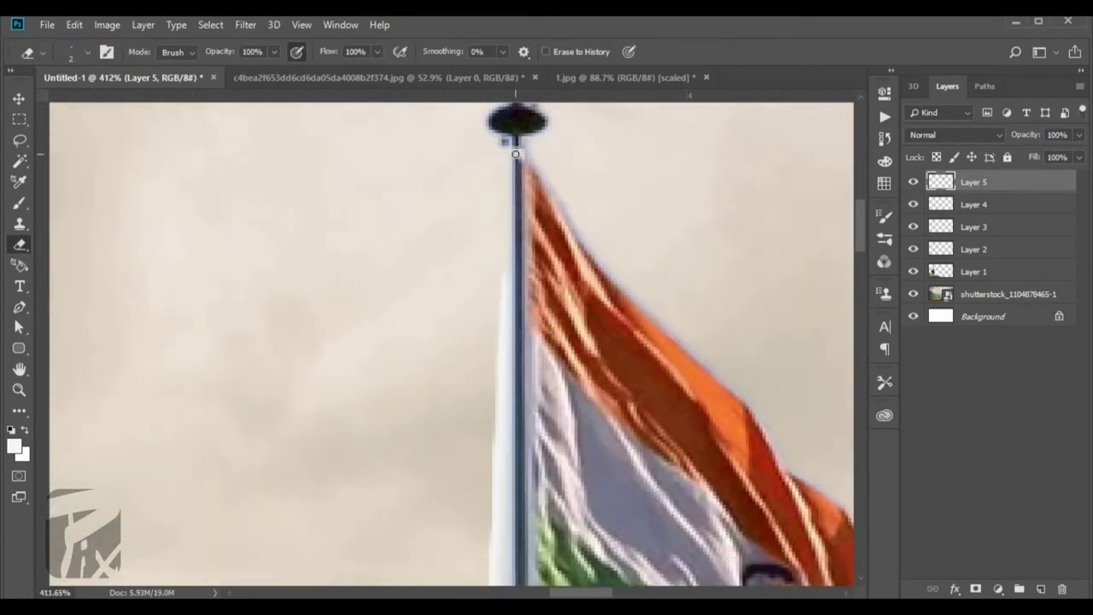
scroll(514, 162, "down", 2)
scroll(500, 239, "down", 2)
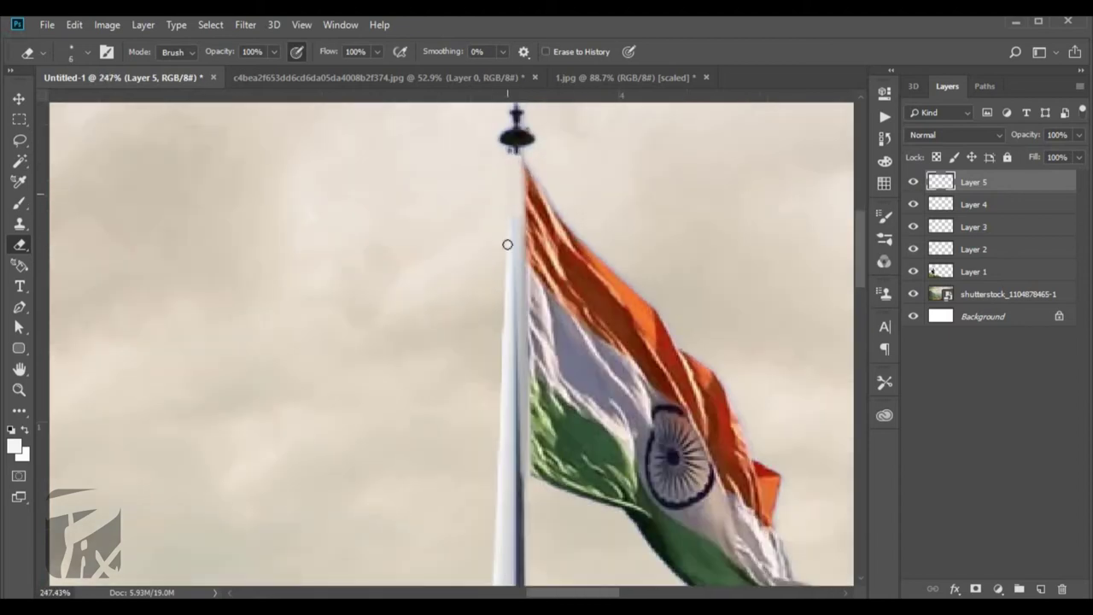
scroll(509, 343, "down", 2)
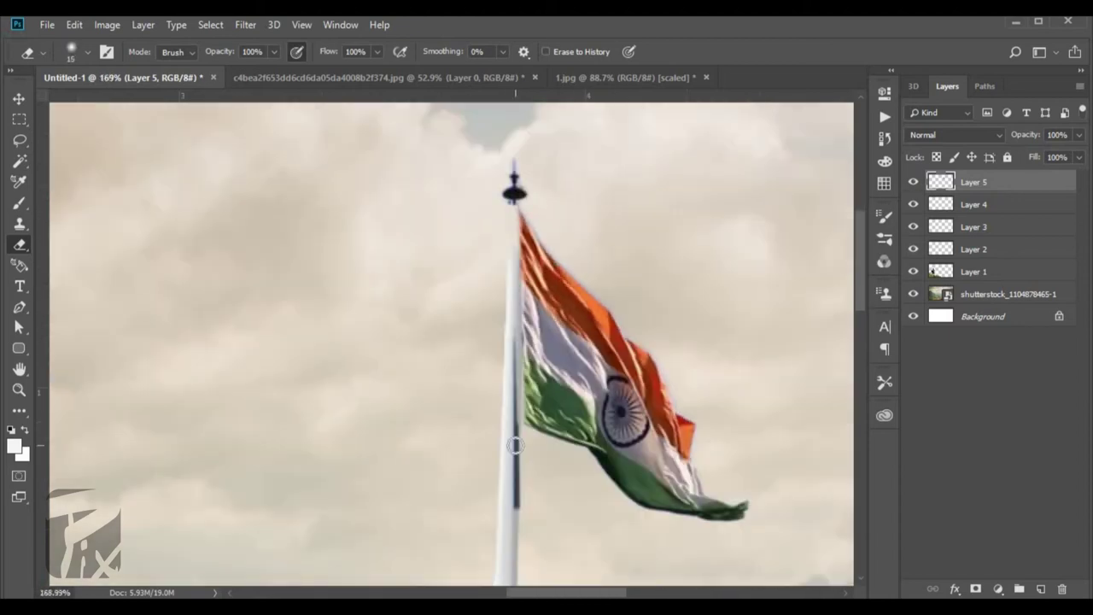
scroll(478, 273, "down", 2)
scroll(478, 274, "down", 2)
scroll(519, 140, "up", 5)
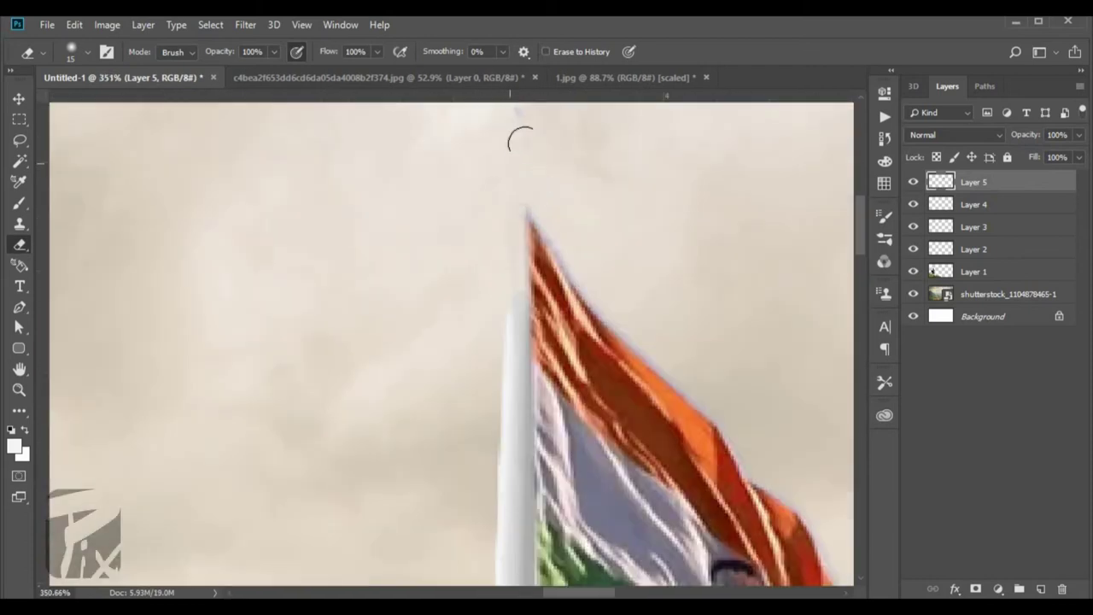
scroll(505, 299, "down", 1)
scroll(402, 317, "down", 1)
- Transform the flag to sit on top of the white pole
key("ctrl+t")
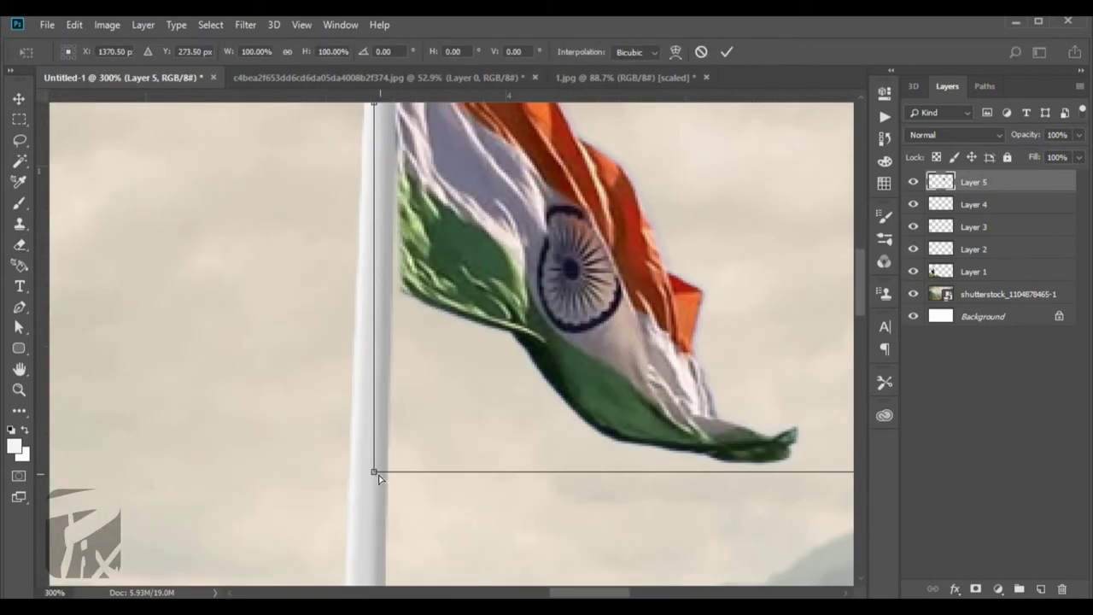
key("Return")
scroll(187, 251, "down", 3)
scroll(536, 427, "up", 1)
- Merge the pole highlight and other pole layers into a single layer
scroll(529, 409, "up", 2)
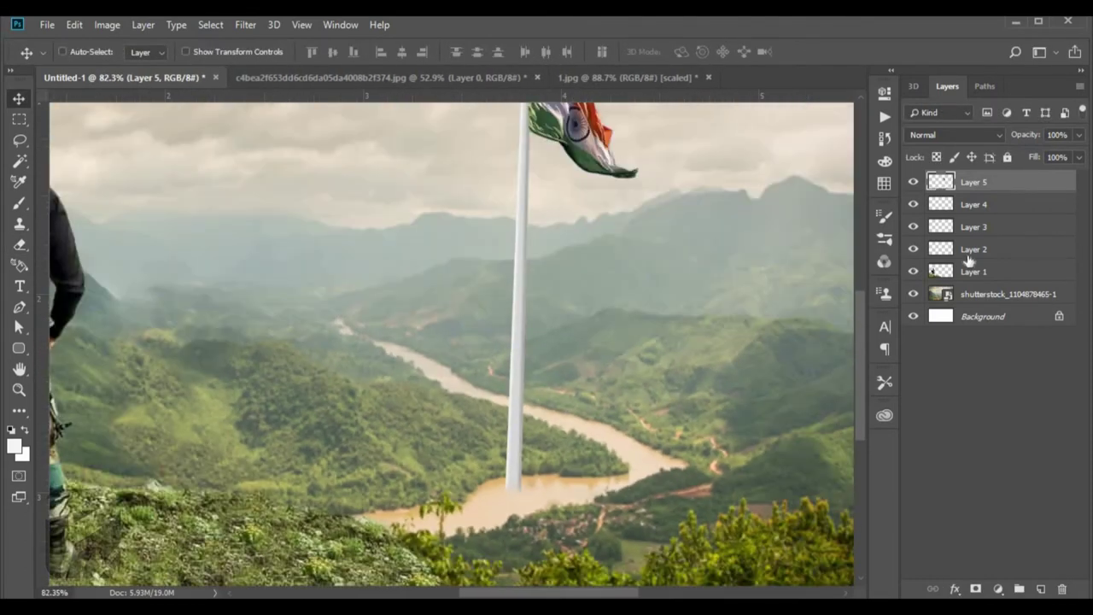
left_click(973, 204)
left_click(988, 249, "shift")
key("ctrl+e")
scroll(524, 491, "up", 2)
scroll(547, 486, "up", 1)
scroll(531, 478, "down", 3)
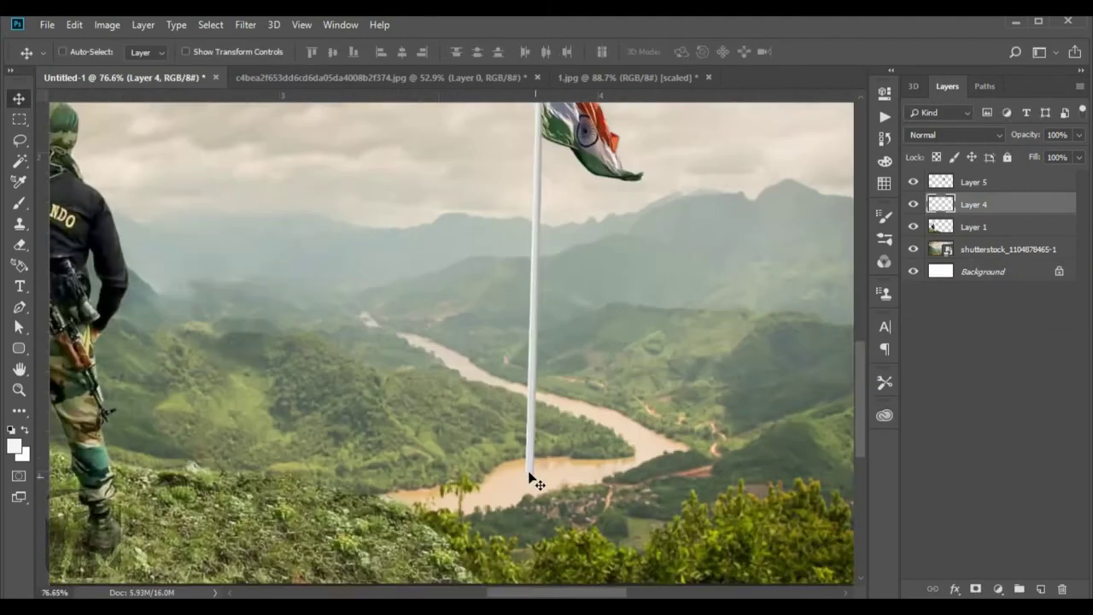
scroll(537, 227, "up", 2)
scroll(538, 226, "up", 2)
- Free-transform the merged flagpole to adjust its placement
key("ctrl+t")
left_click_drag(415, 263, 441, 268)
key("Return")
scroll(538, 281, "down", 2)
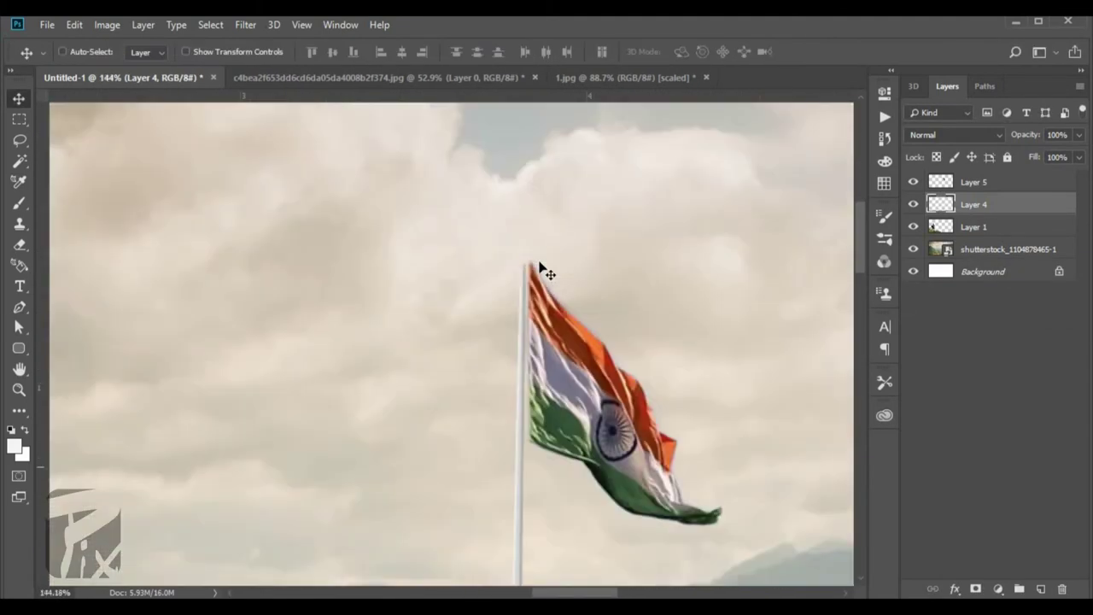
scroll(500, 273, "up", 3)
scroll(499, 273, "down", 6)
scroll(512, 341, "down", 1)
scroll(541, 471, "up", 2)
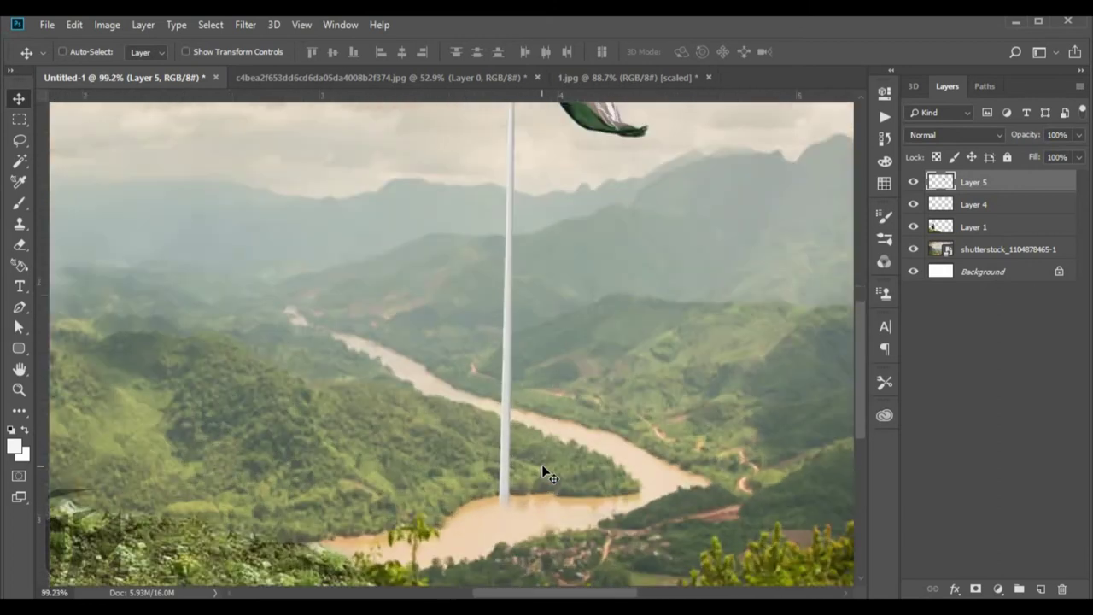
scroll(541, 470, "down", 2)
- Add a Brightness/Contrast adjustment of 26 brightness and 52 contrast above the valley layer
left_click(984, 253)
left_click(997, 589)
left_click(1000, 353)
mouse_move(771, 179)
left_mouse_down()
mouse_move(786, 179)
mouse_move(809, 208)
left_mouse_up()
left_click(529, 348)
- Load the soldier and cliff from the Layer 1 thumbnail as a selection
scroll(529, 348, "down", 1)
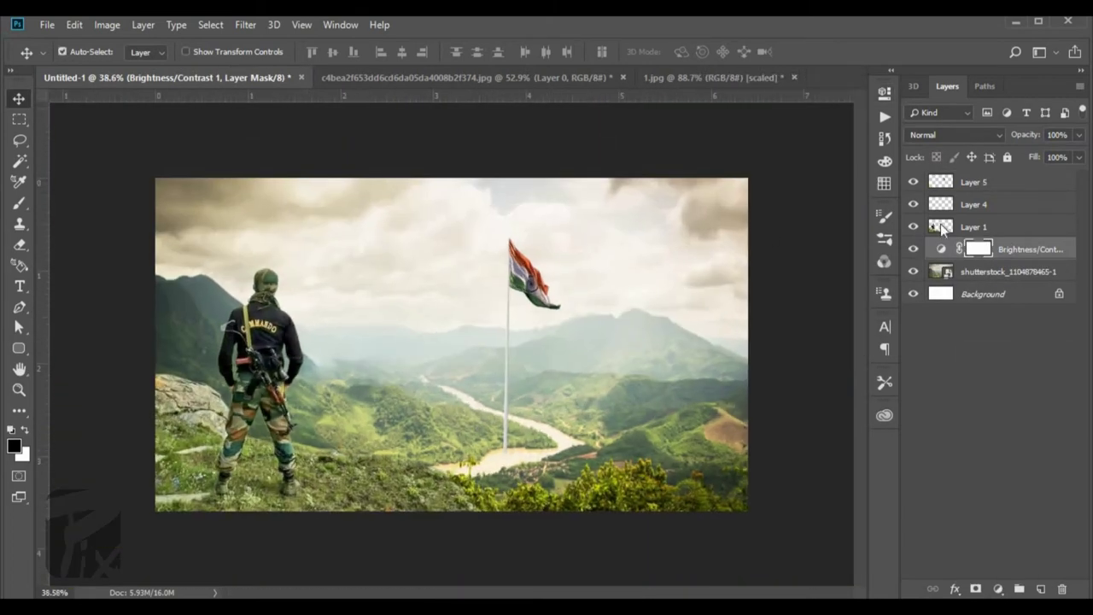
left_click(940, 226, "ctrl")
scroll(367, 350, "up", 3)
key("s")
scroll(332, 422, "down", 2)
scroll(609, 473, "down", 1)
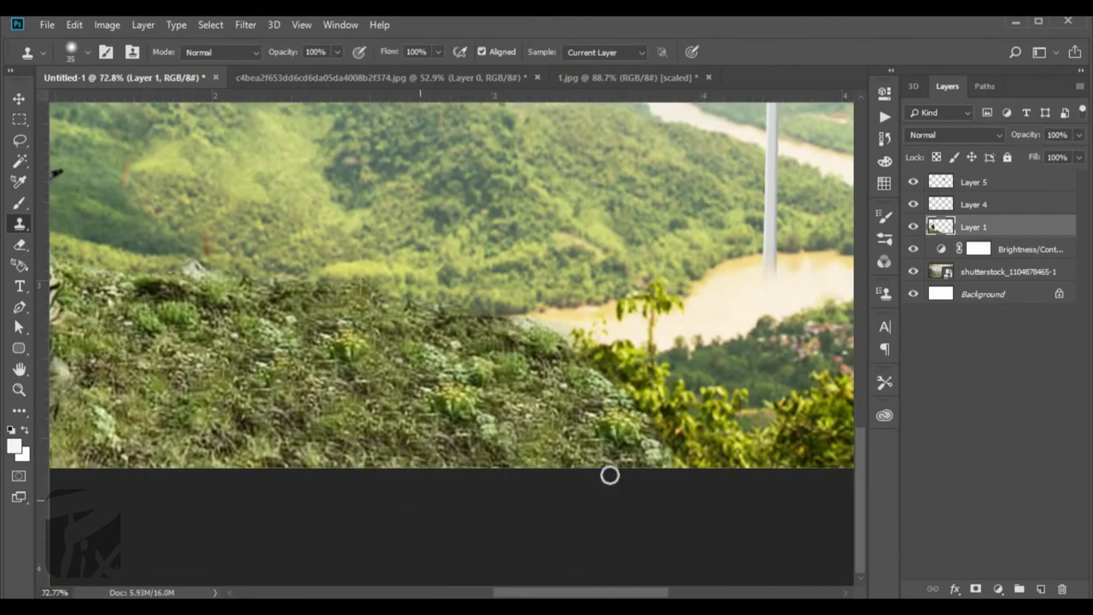
scroll(346, 357, "down", 3)
scroll(455, 345, "up", 1)
- Add a masked Levels adjustment with inputs 13/0.85/204 and output 26–196
left_click(997, 589)
left_click(999, 372)
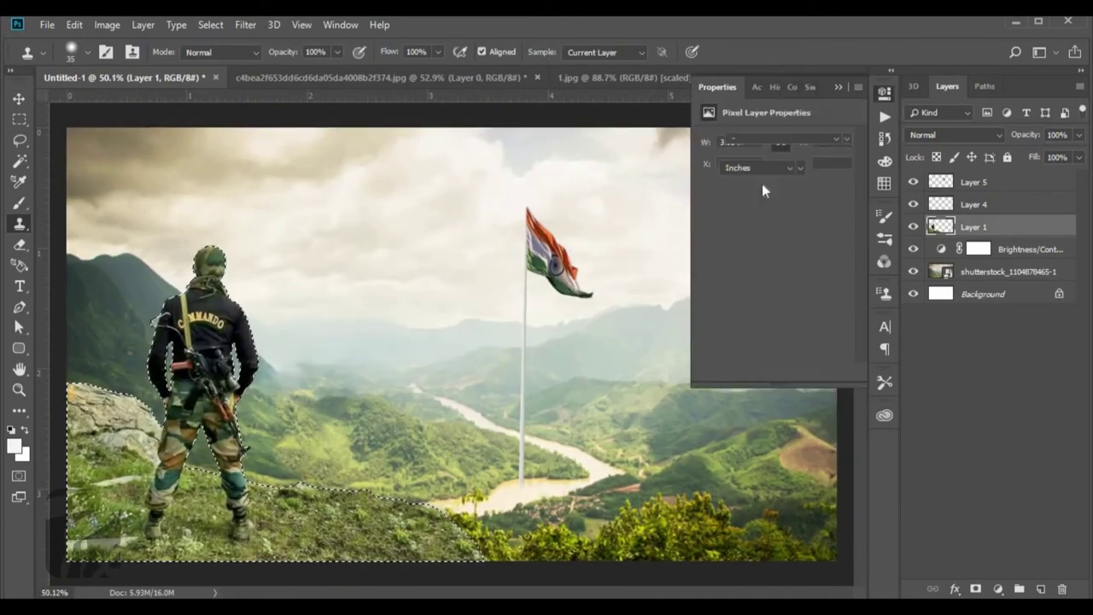
left_click_drag(790, 252, 828, 253)
left_click_drag(805, 253, 784, 252)
left_click_drag(720, 253, 730, 253)
left_click_drag(719, 298, 735, 298)
mouse_move(845, 298)
left_mouse_down()
mouse_move(788, 304)
mouse_move(814, 298)
left_mouse_up()
scroll(424, 285, "down", 3)
left_click_drag(734, 298, 733, 299)
scroll(736, 301, "up", 2)
left_click_drag(810, 300, 816, 300)
left_click_drag(785, 253, 822, 253)
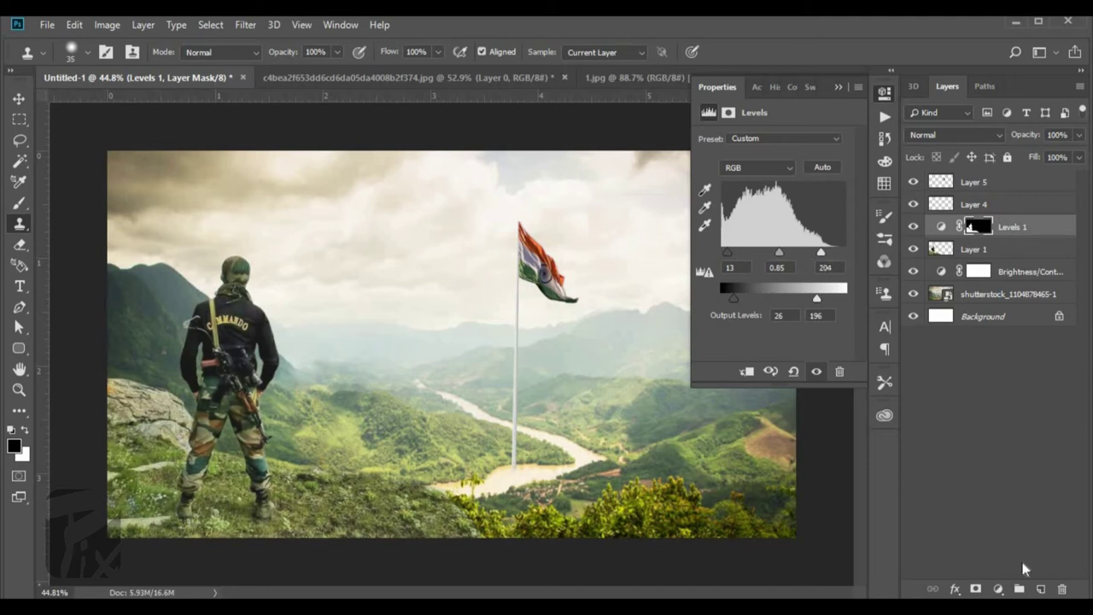
- Add a masked Brightness/Contrast adjustment of 17 brightness and -5 contrast to the soldier
left_click(978, 227, "ctrl")
left_click(997, 589)
left_click(1022, 357)
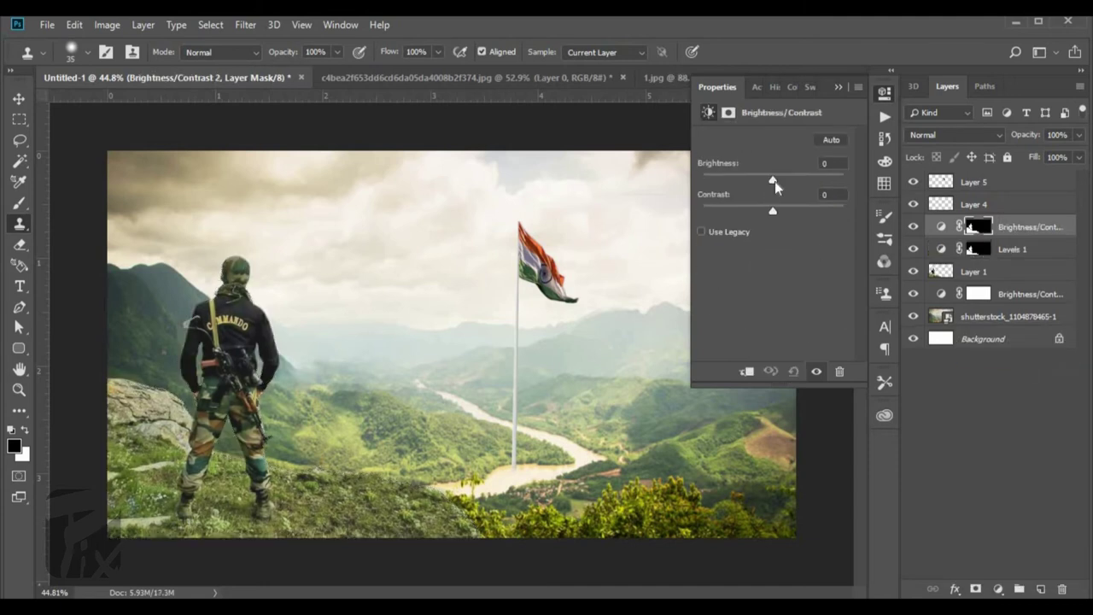
left_click_drag(774, 181, 783, 179)
left_click_drag(772, 211, 748, 213)
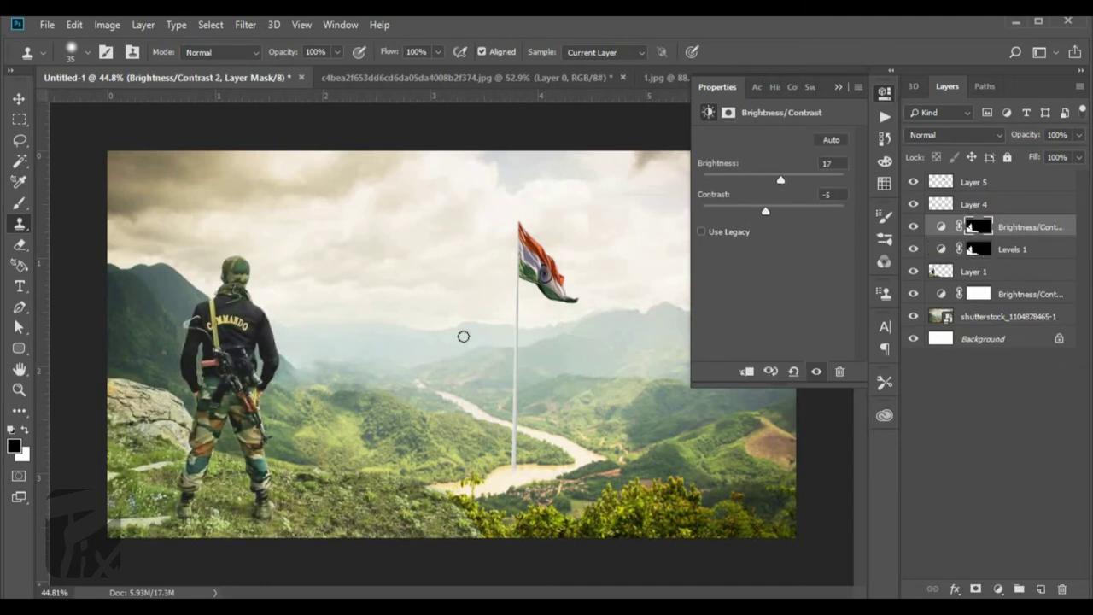
scroll(462, 336, "down", 2)
scroll(419, 264, "up", 3)
left_click(1007, 316)
- Scale the valley photo up to about 197%
key("ctrl+t")
key("ctrl+0")
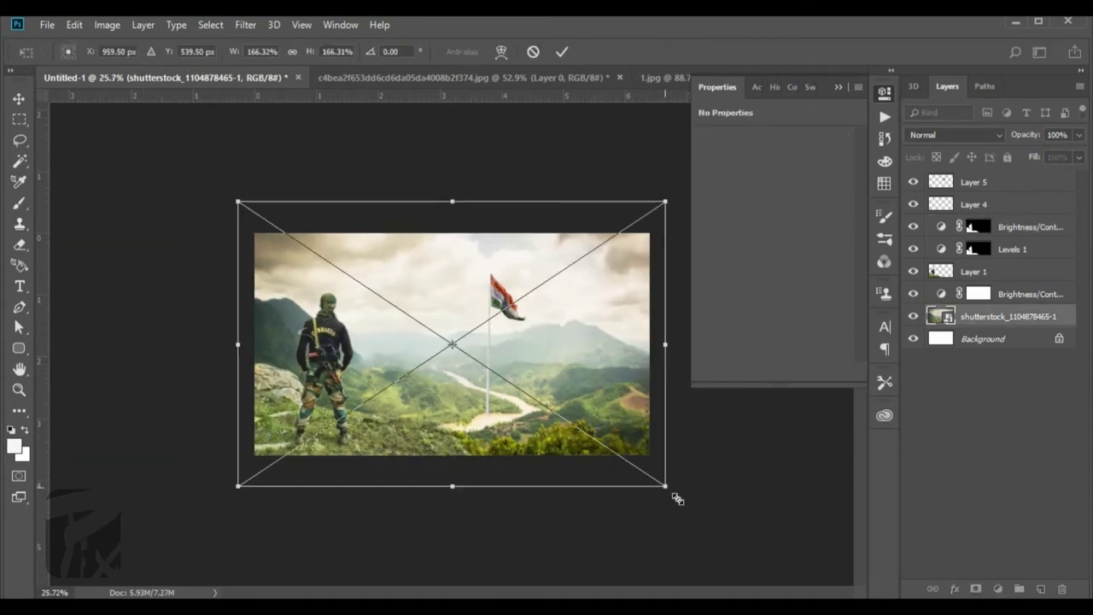
left_click_drag(677, 498, 724, 519)
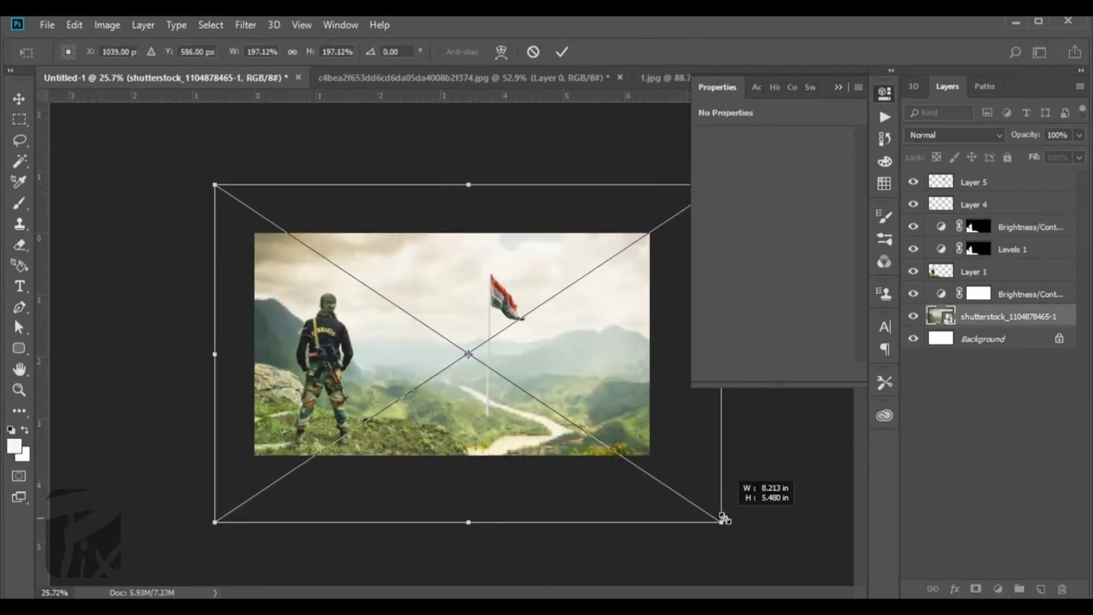
key("Return")
- Nudge the pole layer slightly right and erase its base where it meets the river
key("s")
scroll(512, 410, "up", 5)
left_click(974, 204)
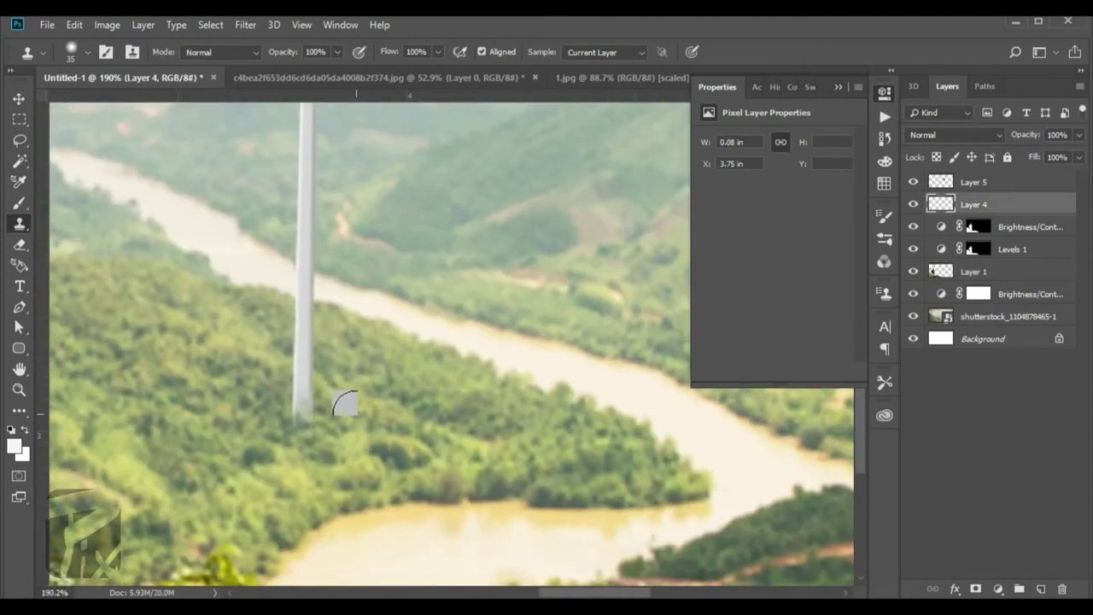
key("v")
left_click_drag(299, 420, 313, 488)
scroll(310, 478, "up", 3)
key("e")
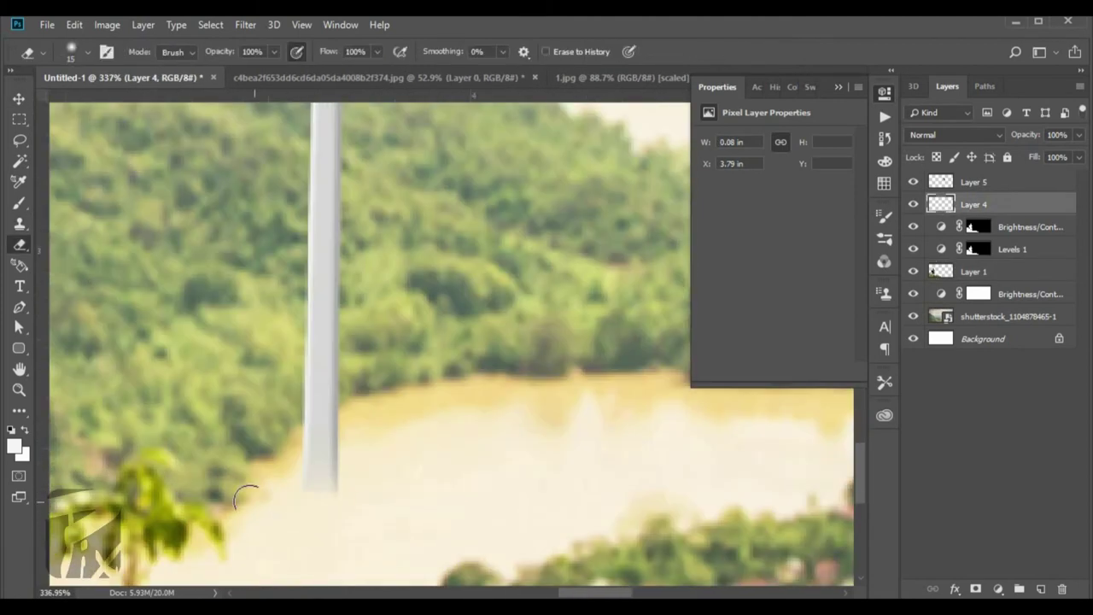
scroll(245, 495, "down", 5)
scroll(537, 158, "up", 3)
- Move the flag (Layer 5) back onto the top of the pole
key("v")
left_click_drag(436, 226, 367, 232)
scroll(333, 249, "down", 4)
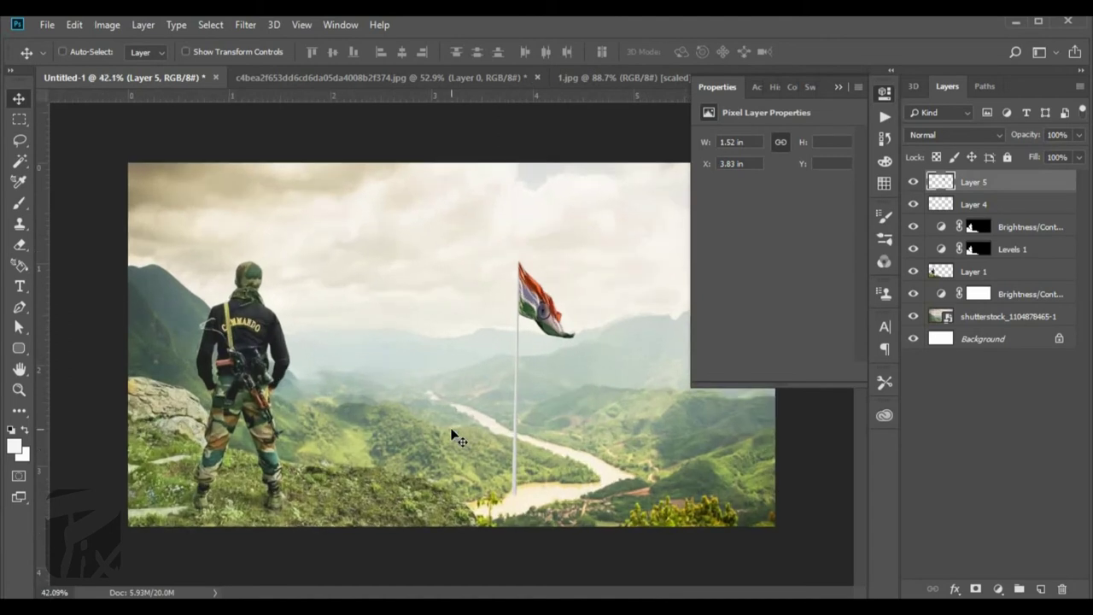
- Scale the flag and pole together to about 116% and shift them upward over the river
left_click(974, 204, "ctrl")
key("ctrl+t")
left_click_drag(516, 248, 491, 189)
left_click_drag(530, 239, 540, 258)
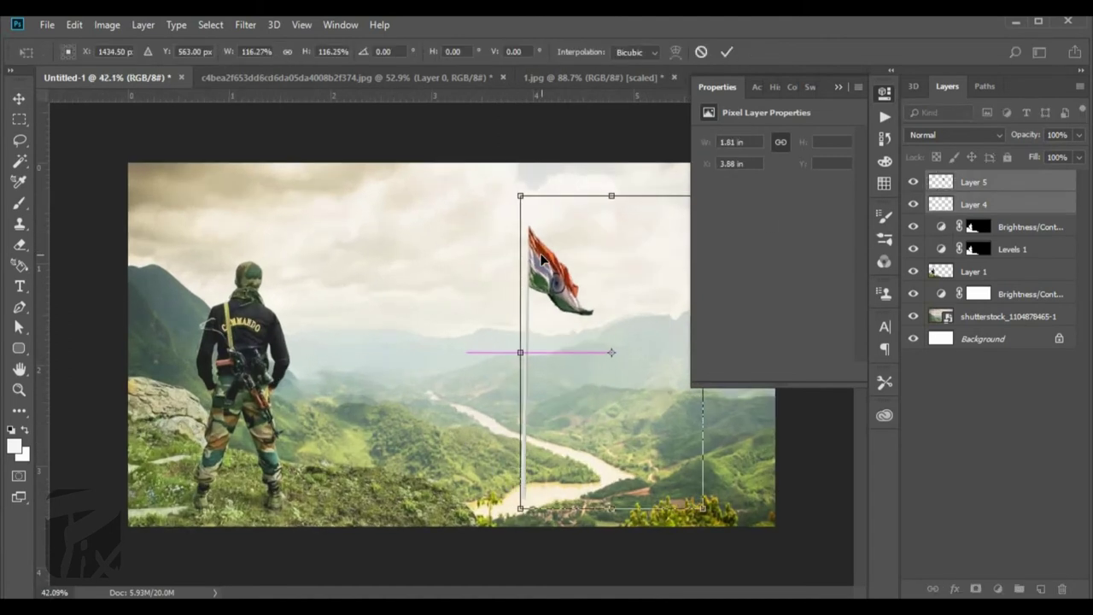
key("Return")
- Add a new empty layer above the lower Brightness/Contrast layer
scroll(396, 182, "up", 5)
left_click_drag(396, 183, 456, 378)
scroll(456, 378, "down", 5)
scroll(469, 263, "up", 2)
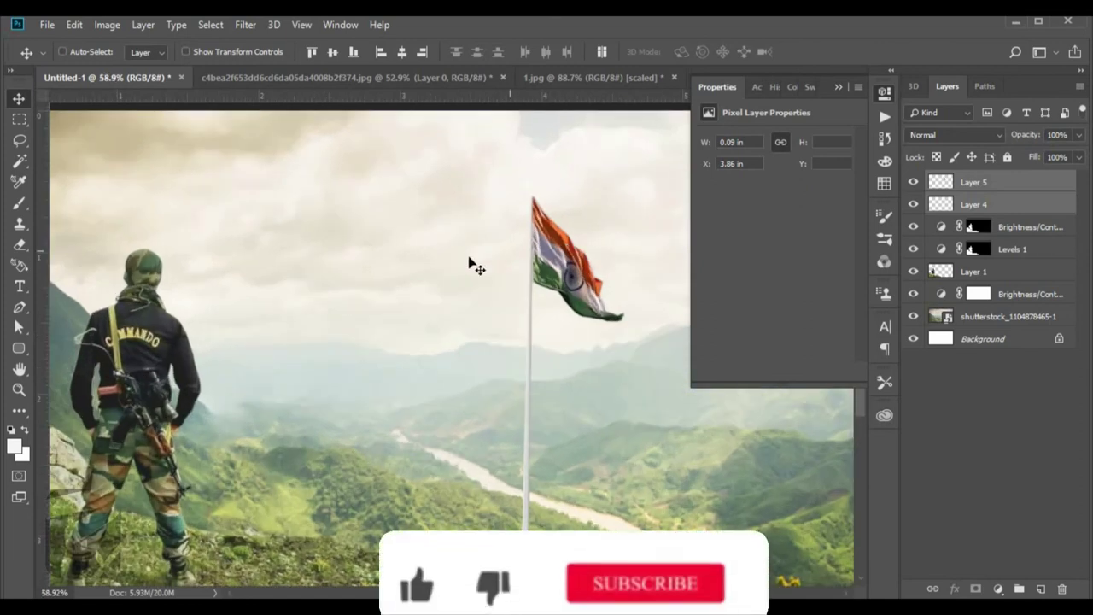
scroll(470, 264, "down", 3)
scroll(325, 271, "down", 2)
scroll(670, 267, "up", 3)
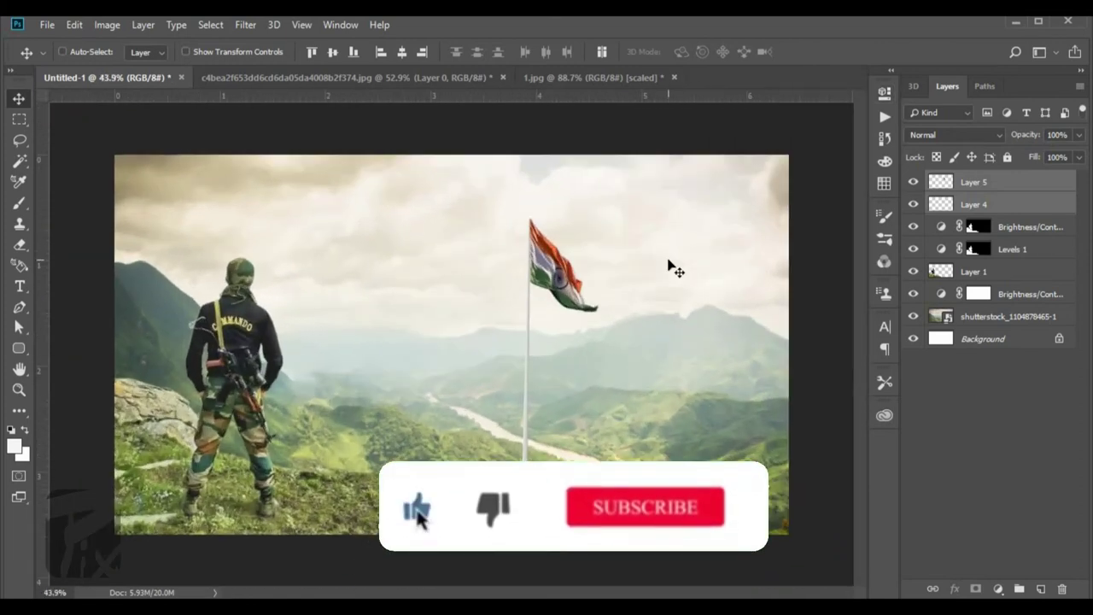
left_click(1016, 294)
left_click(1040, 589)
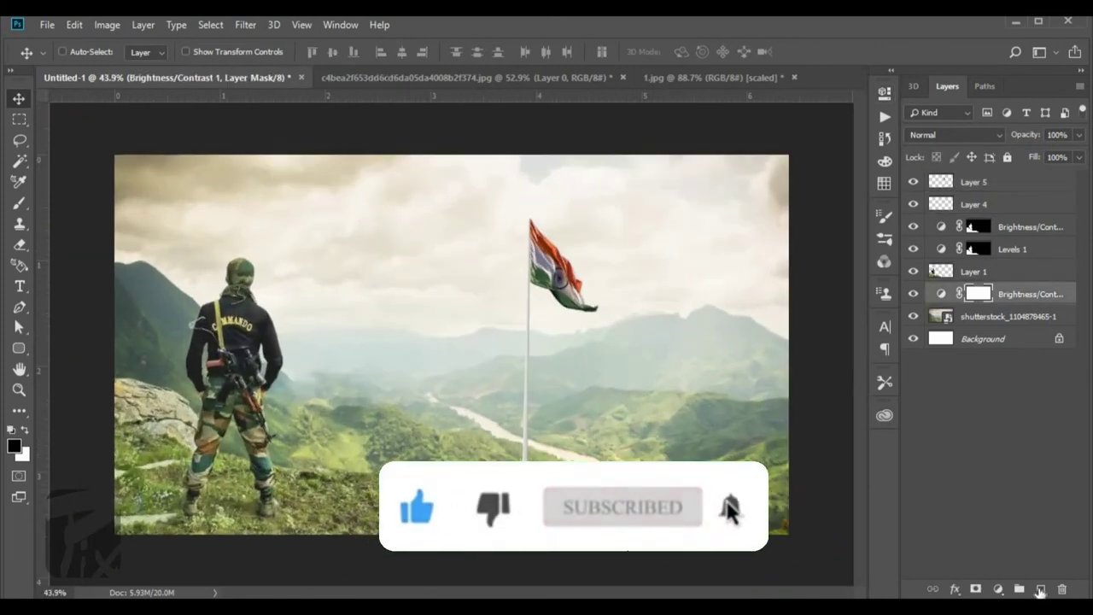
- Set up a cloud brush with white as the paint colour
key("b")
right_click(286, 252)
scroll(466, 388, "down", 3)
scroll(466, 388, "down", 3)
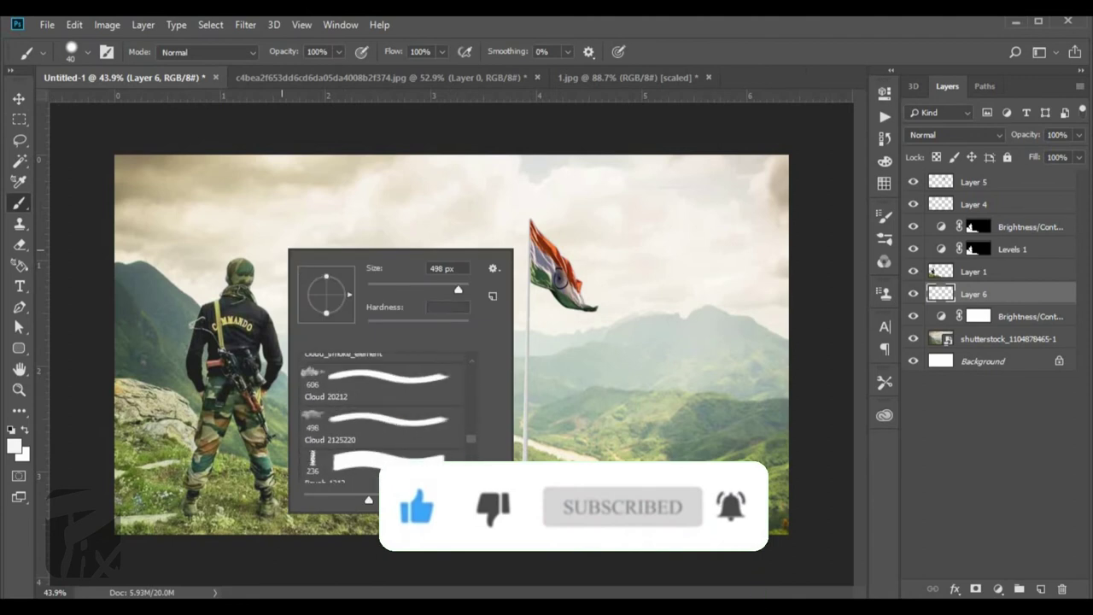
left_click(15, 445)
left_click(605, 286)
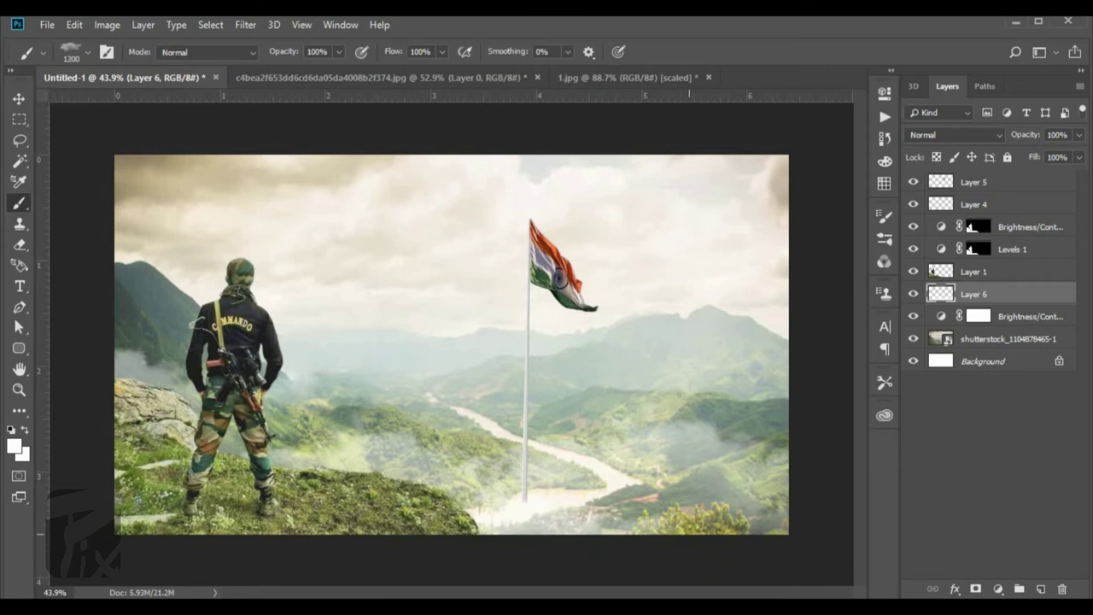
- Paint white fog over the valley and river, then add an empty layer at the top
scroll(390, 519, "up", 3)
scroll(390, 519, "up", 3)
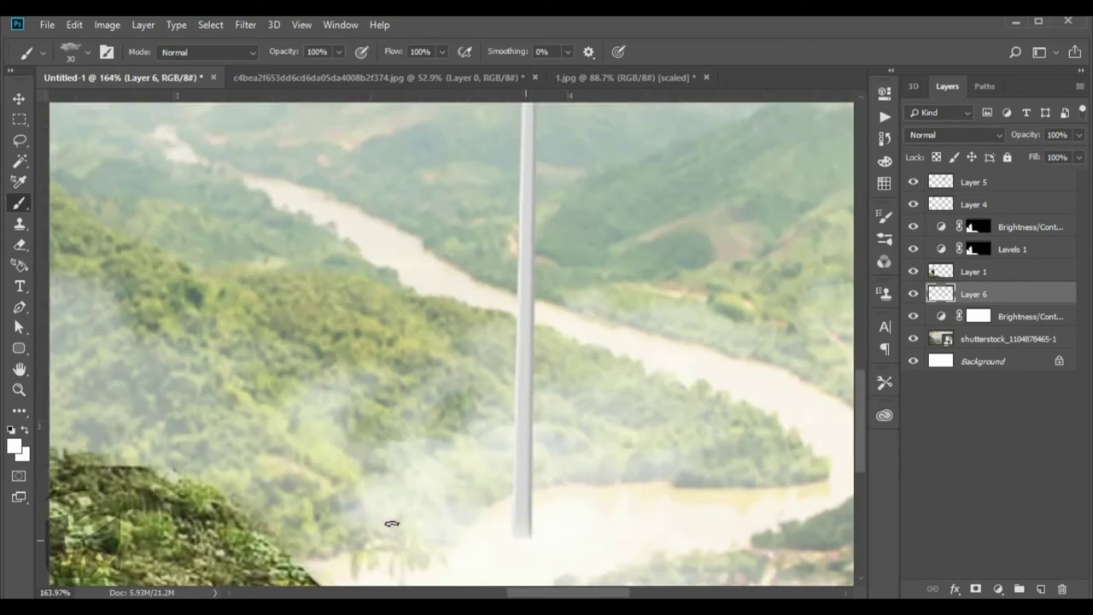
scroll(475, 318, "down", 8)
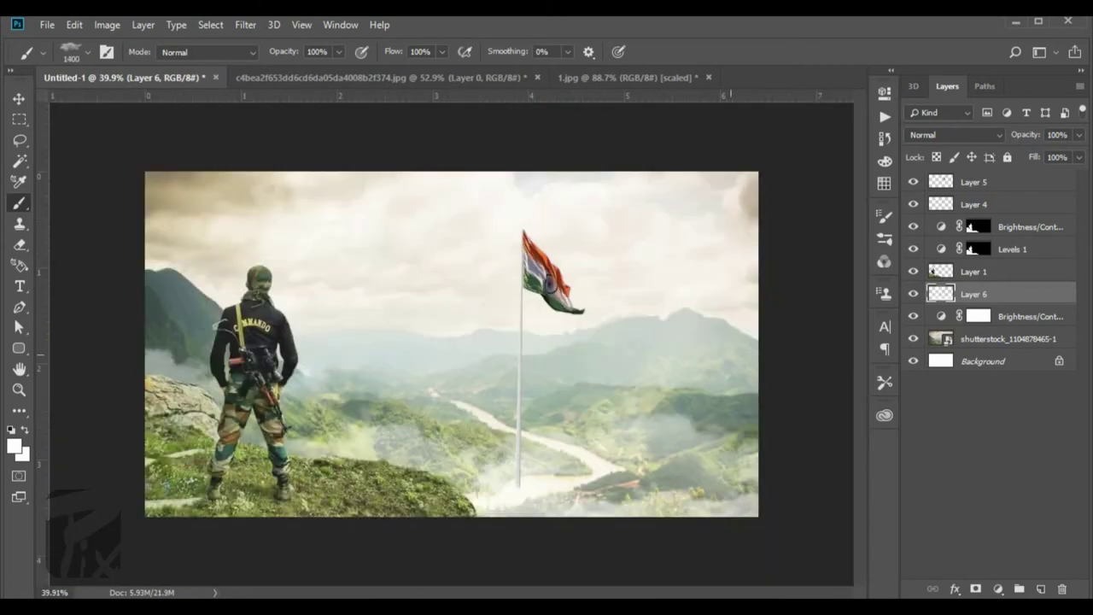
scroll(461, 350, "down", 1)
left_click(973, 204)
left_click(1040, 589)
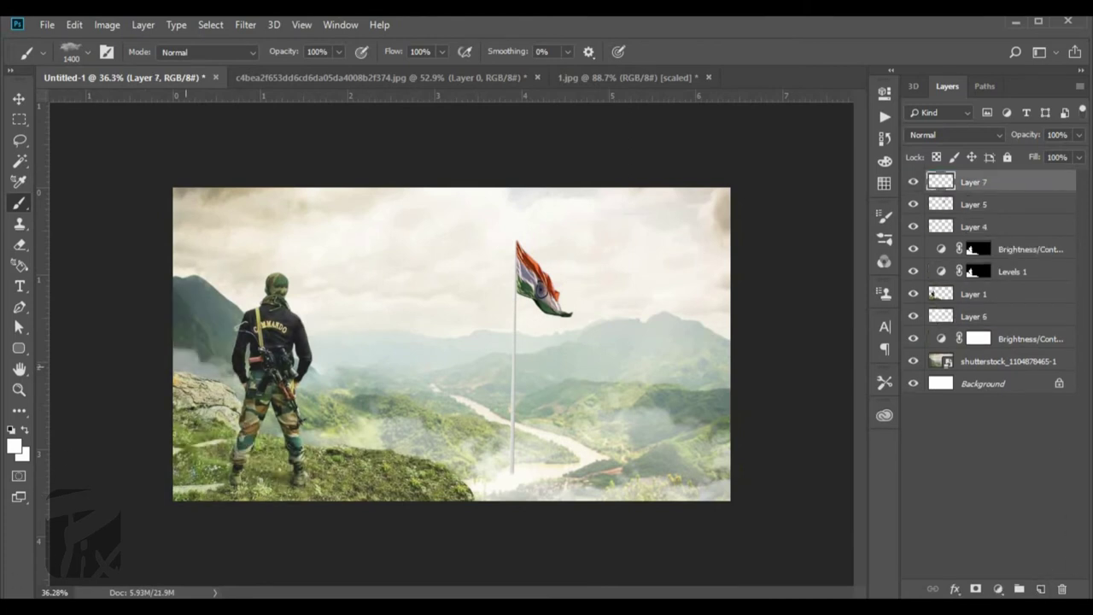
- Paint a wash of fog over the soldier on Layer 7
left_click_drag(239, 376, 290, 444)
scroll(453, 341, "down", 2)
scroll(452, 342, "up", 3)
- Add a Curves adjustment with two points bent to brighten the image
left_click(999, 589)
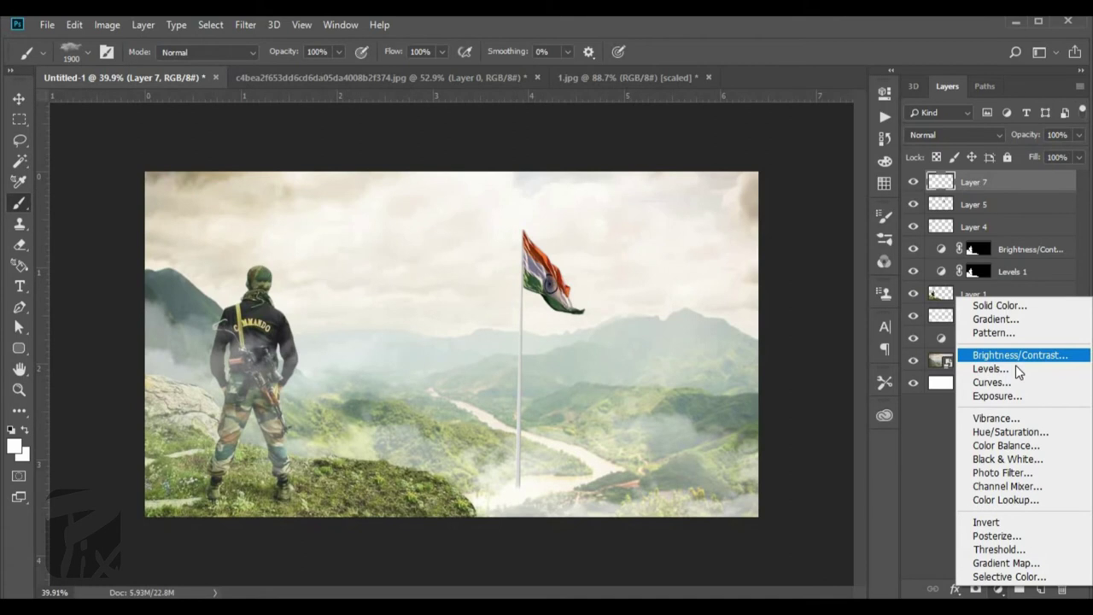
left_click(990, 379)
left_click_drag(798, 229, 810, 215)
left_click_drag(773, 256, 775, 248)
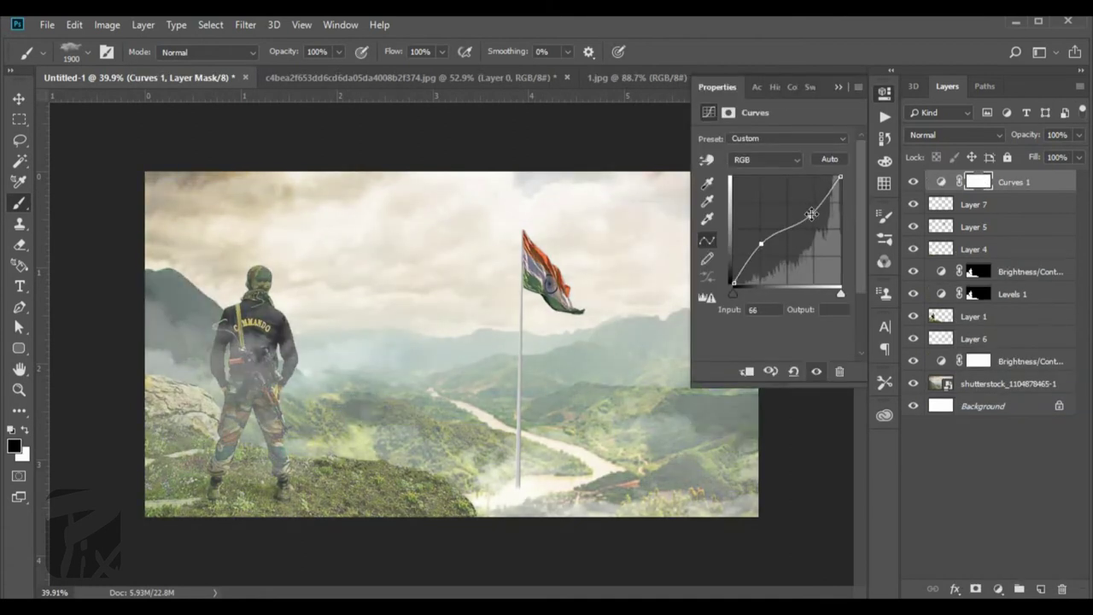
left_click_drag(810, 215, 807, 209)
left_click_drag(766, 250, 767, 251)
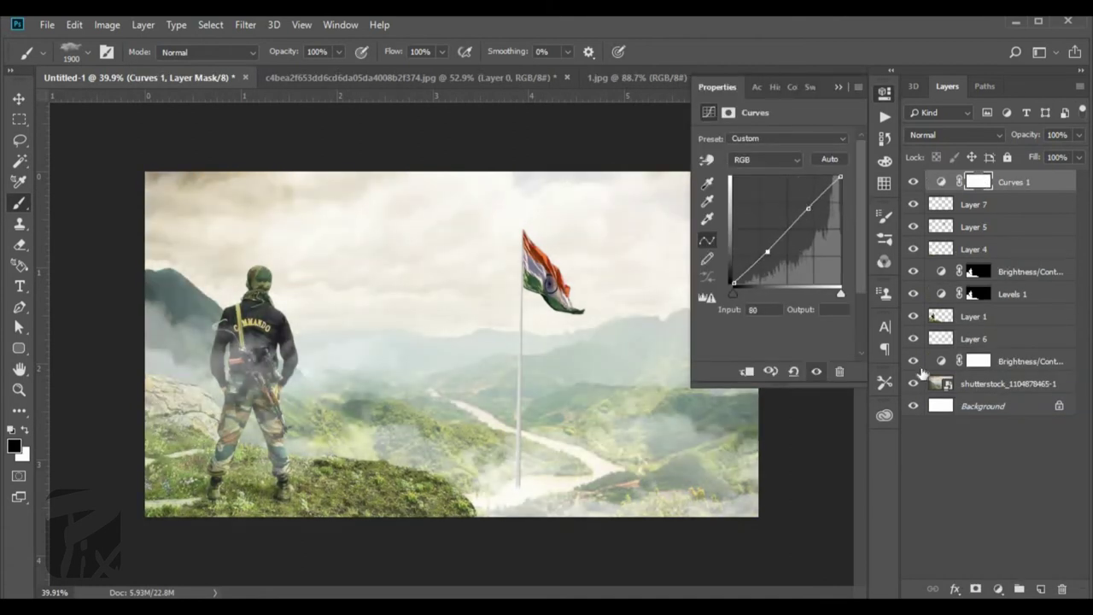
- Add a Hue/Saturation adjustment with hue -6, saturation -28 and lightness +3
left_click(997, 589)
left_click(1019, 441)
mouse_move(773, 197)
left_mouse_down()
mouse_move(753, 229)
mouse_move(772, 256)
left_mouse_up()
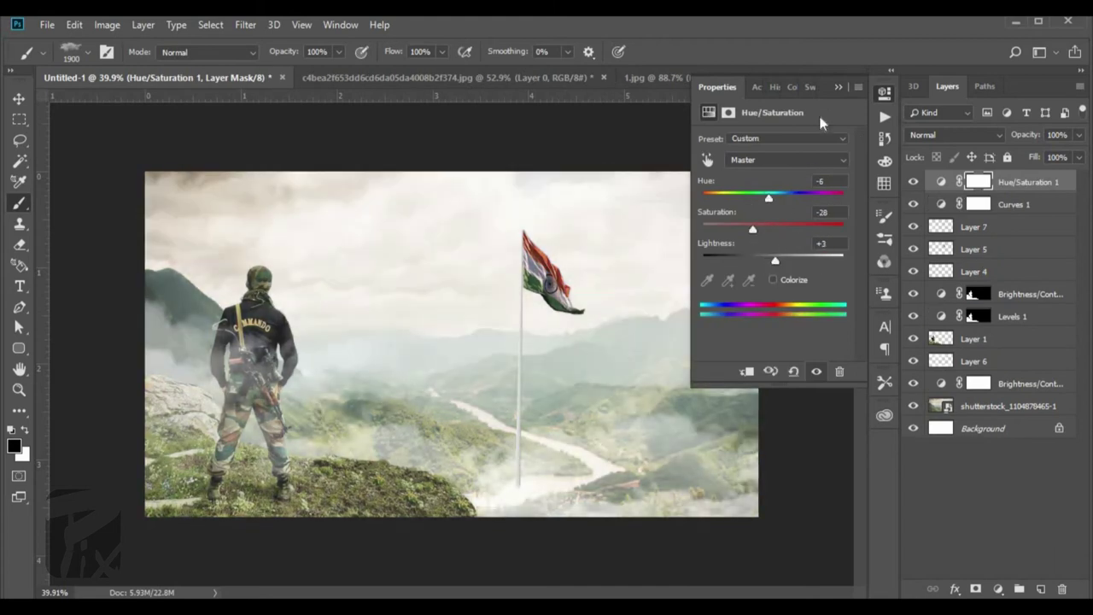
- Move the flag layer (Layer 5) to the top of the layer stack
left_click(19, 98)
left_click(973, 226)
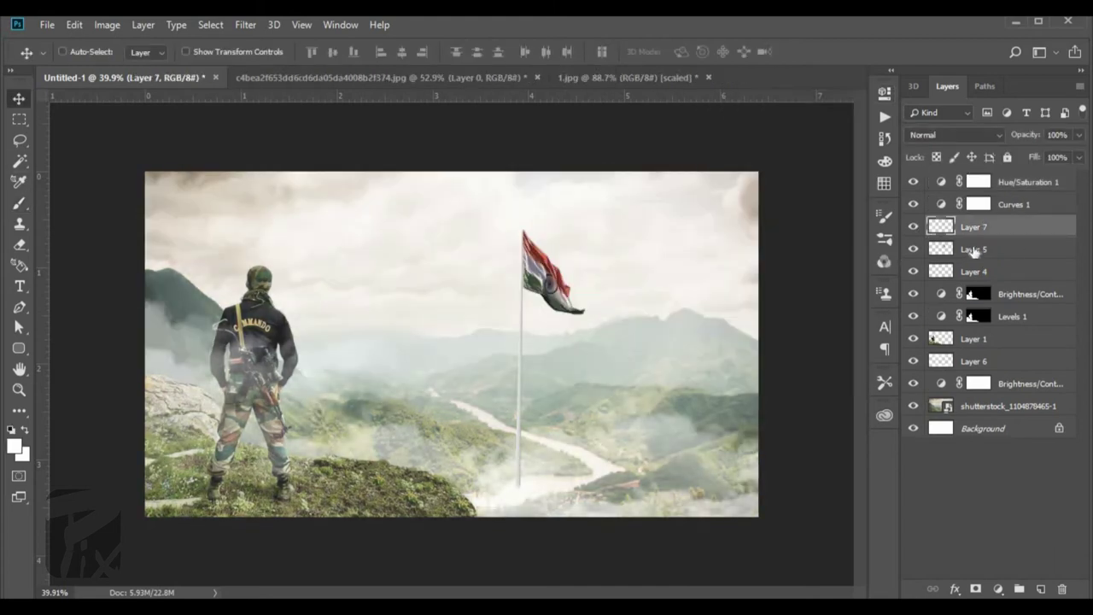
left_click_drag(973, 248, 973, 177)
scroll(666, 334, "up", 1, "alt")
key("alt+bracketleft")
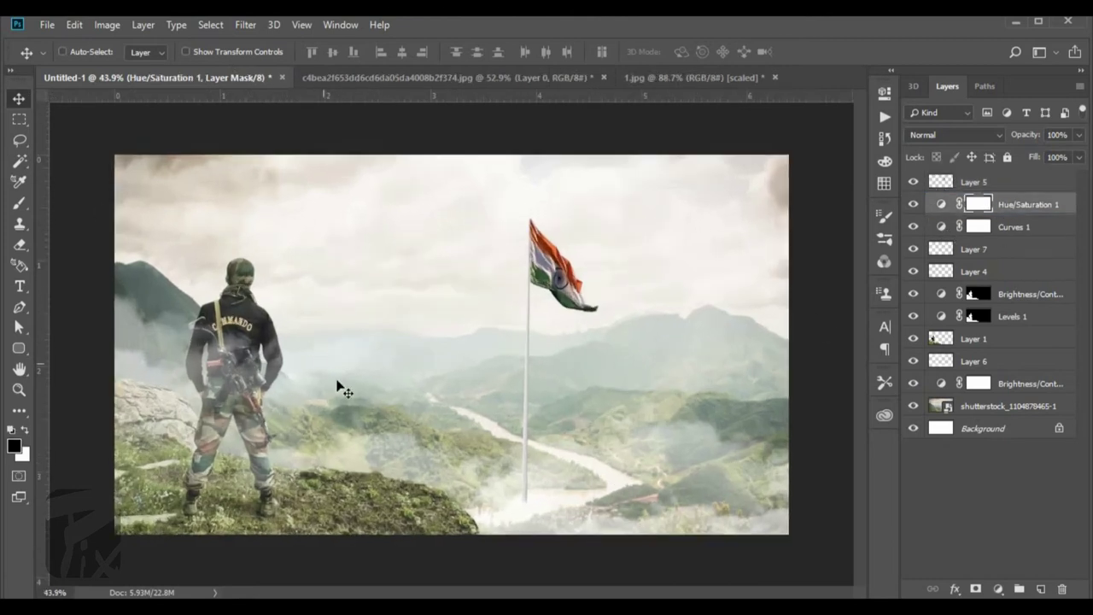
scroll(339, 389, "up", 1, "alt")
scroll(380, 414, "down", 2, "alt")
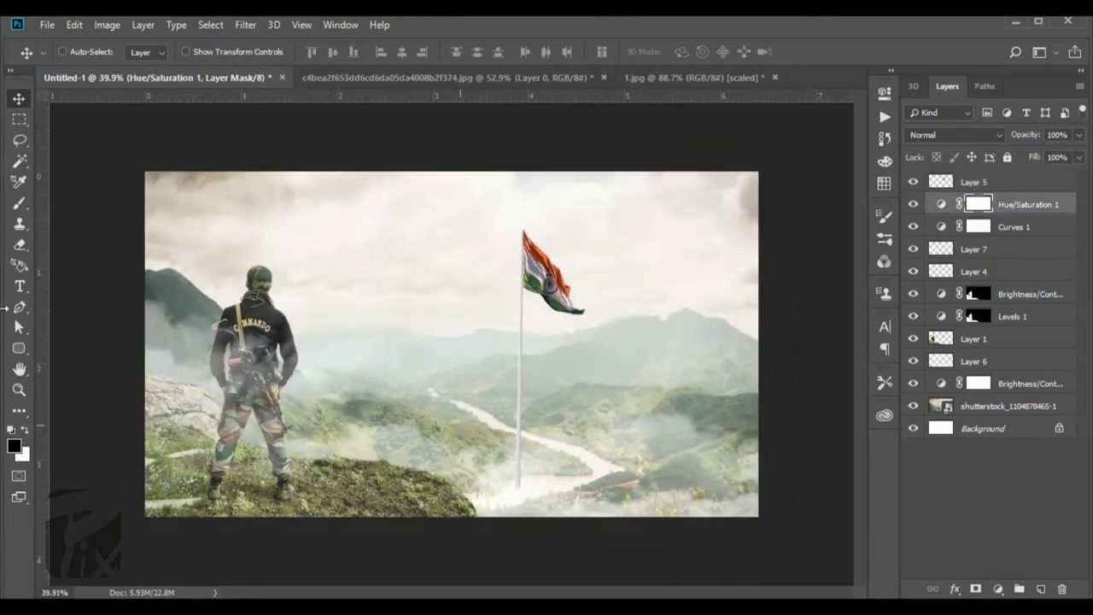
- Switch to the Brush tool and review the brush presets
left_click(19, 202)
right_click(435, 341)
key("Escape")
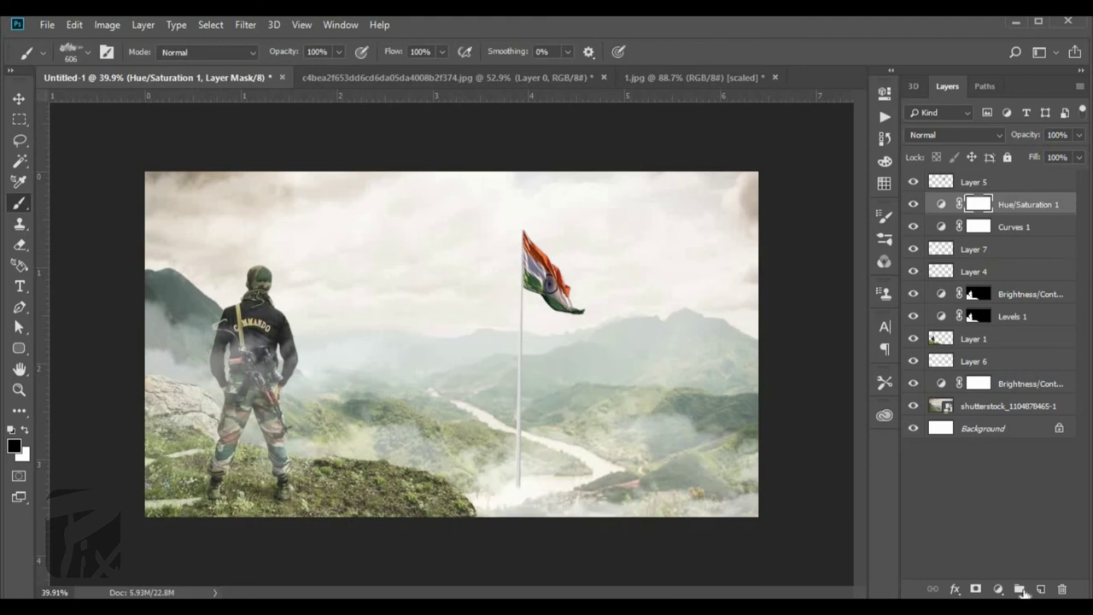
- Paint soft white fog across the lower landscape on a new layer
left_click(1039, 589)
key("x")
key("bracketright")
left_click(478, 478)
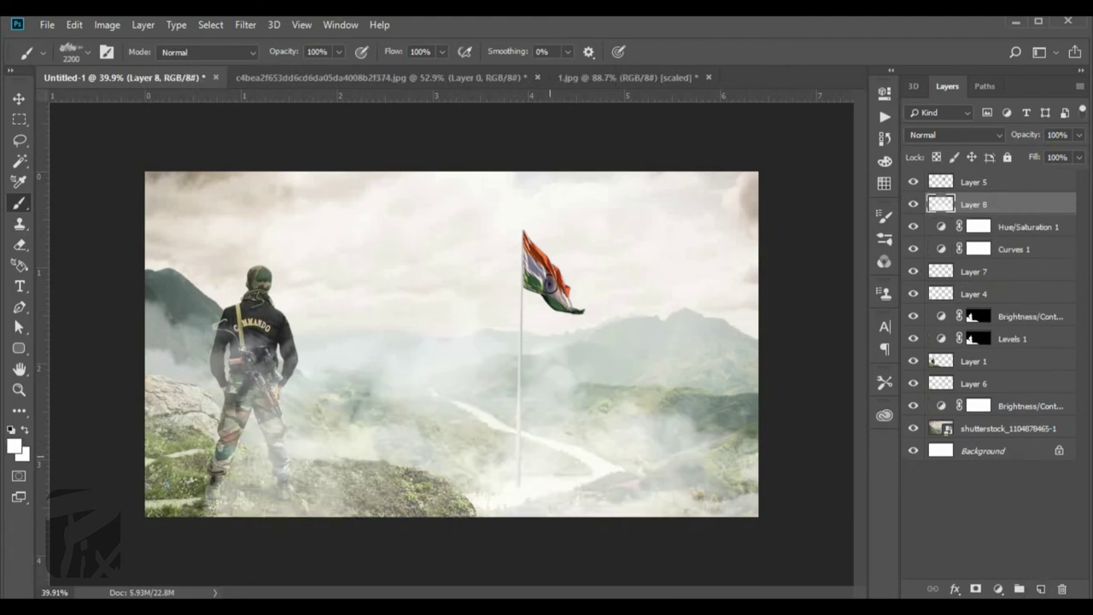
left_click(512, 478)
- Apply a Gaussian Blur of radius 18 to the fog
left_click(244, 24)
left_click(480, 267)
left_click_drag(888, 348, 906, 348)
key("Return")
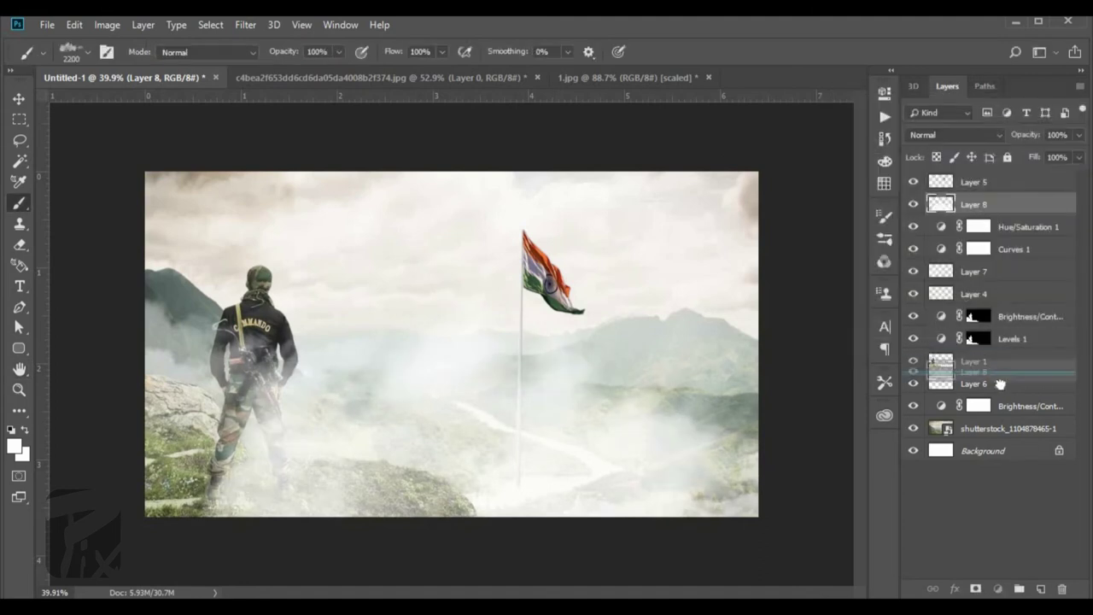
- Restack the fog layer below Layer 1, toggling layers to compare the effect
left_click_drag(1000, 384, 995, 394)
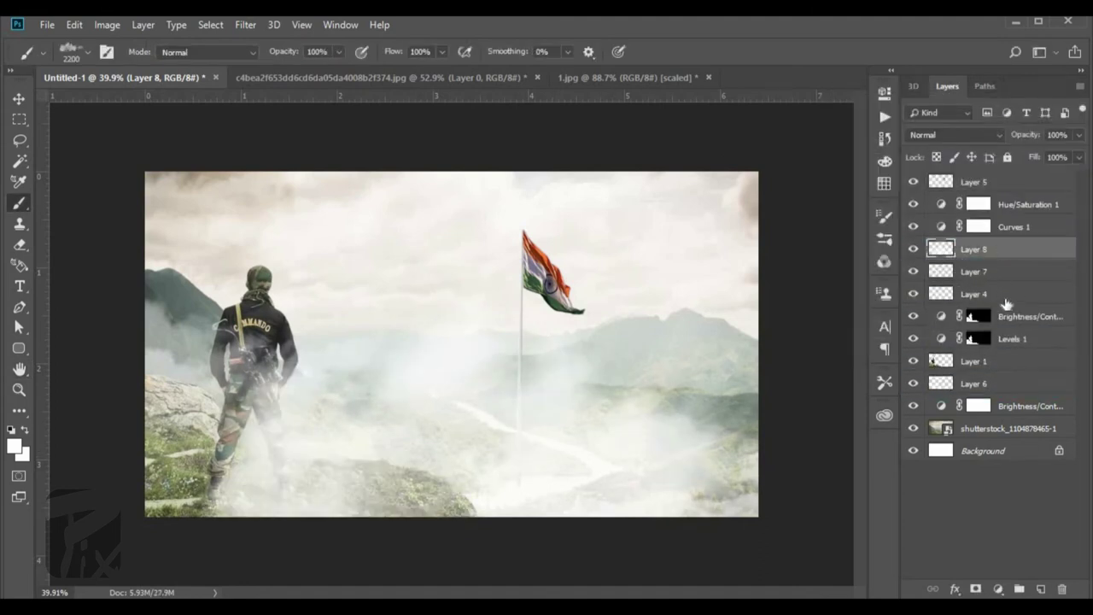
left_click(1003, 272, "ctrl")
left_click_drag(1003, 271, 997, 362)
left_click(912, 270)
left_click(913, 270)
left_click(913, 248)
left_click(913, 292)
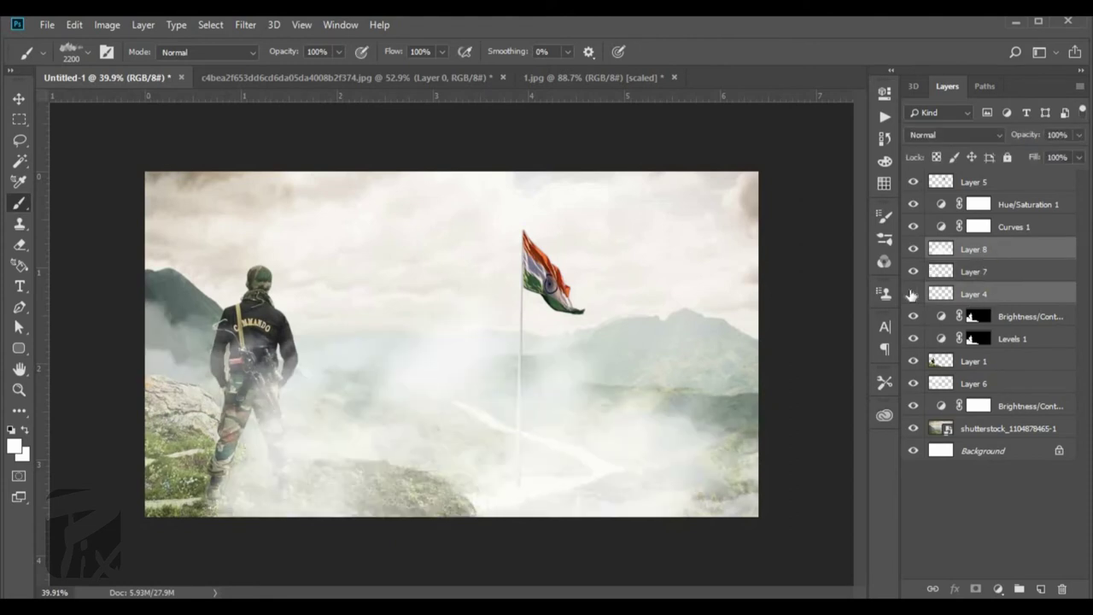
left_click_drag(997, 290, 999, 369)
- Set the fog layer (Layer 8) to 73% opacity
key("ctrl+0")
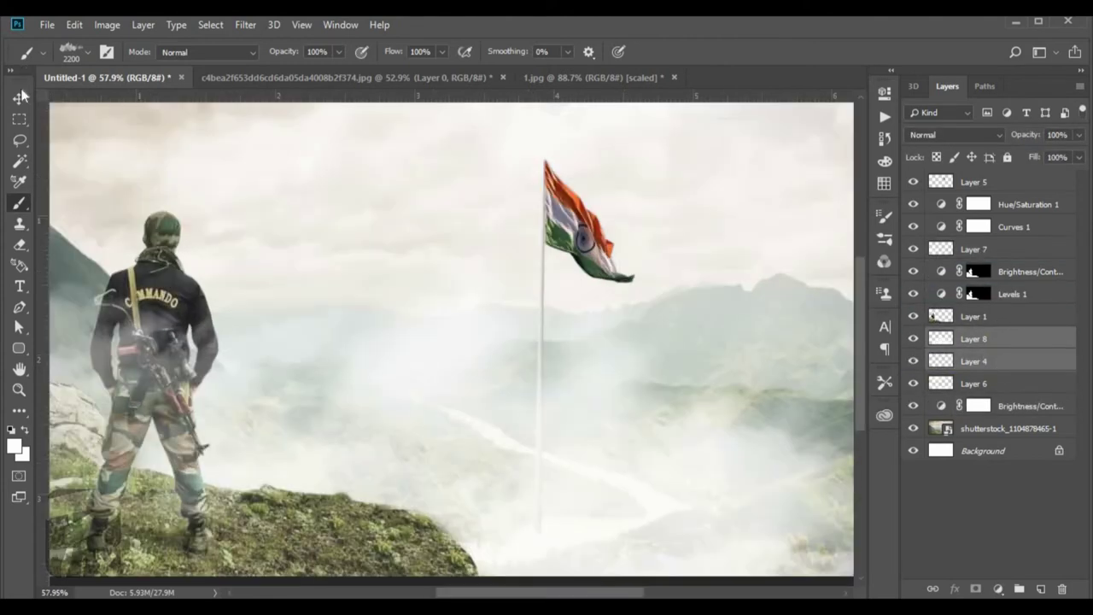
key("v")
key("ctrl+minus")
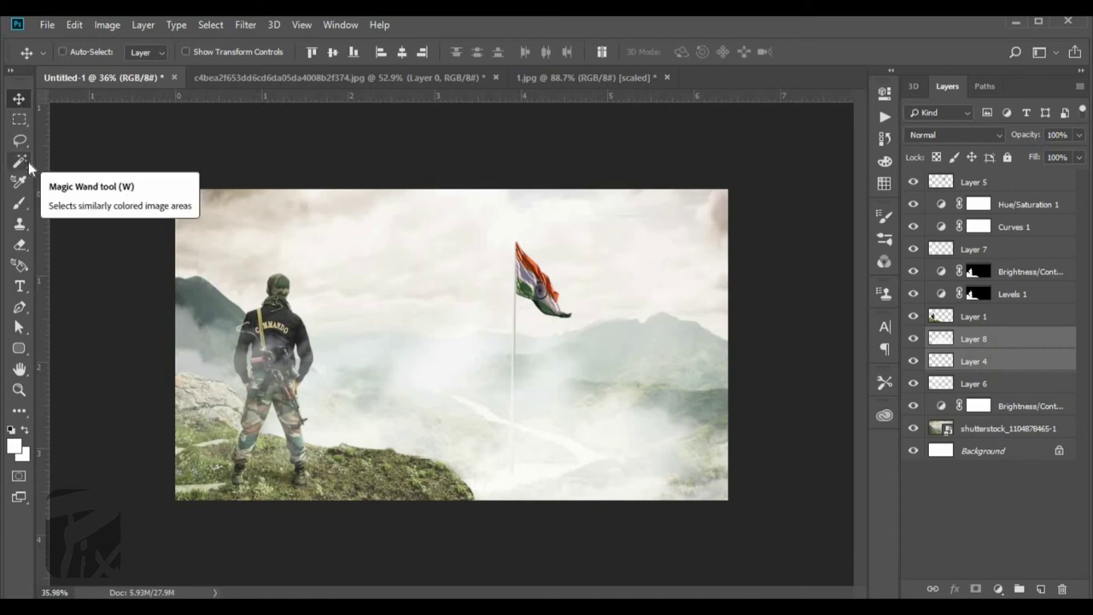
left_click(995, 338)
left_click_drag(1041, 134, 1028, 138)
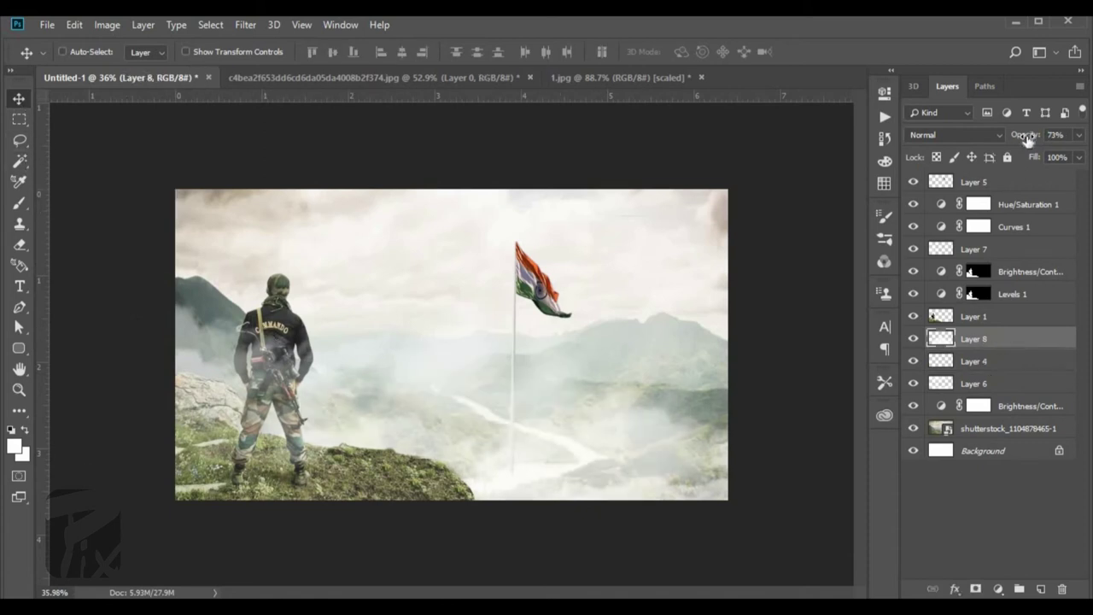
- Drag the bird silhouette image from File Explorer into the composition
scroll(597, 231, "up", 3)
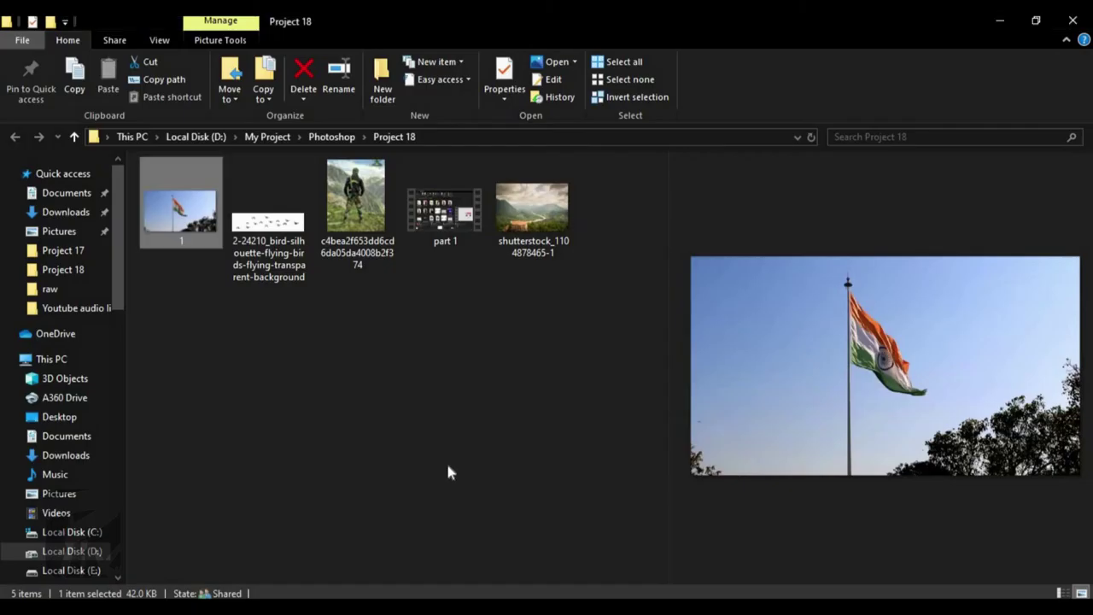
left_click(447, 471)
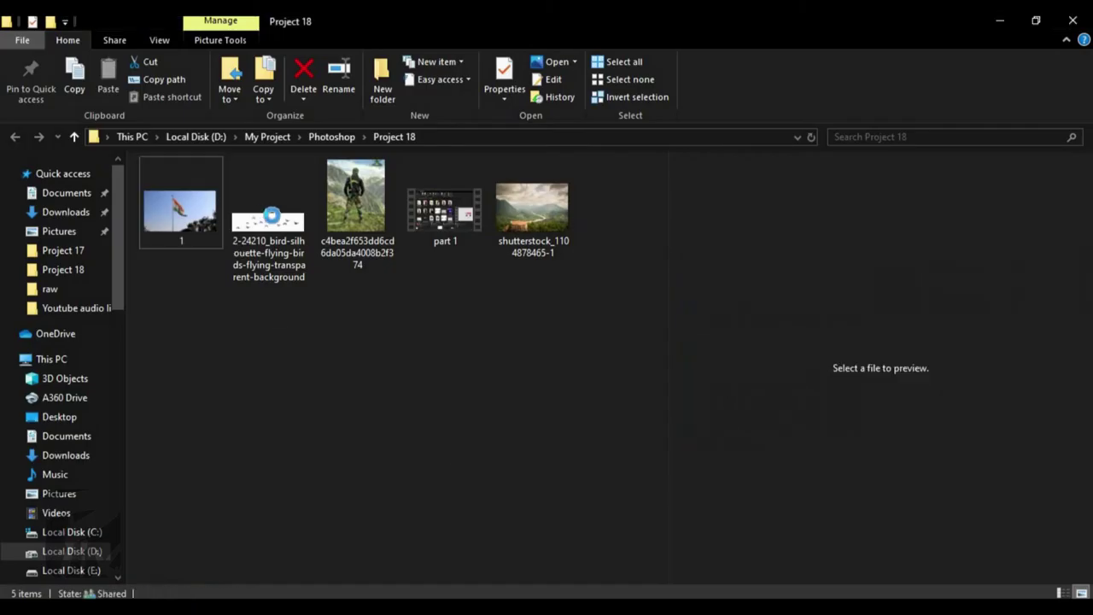
left_click(277, 229)
left_click_drag(277, 228, 287, 606)
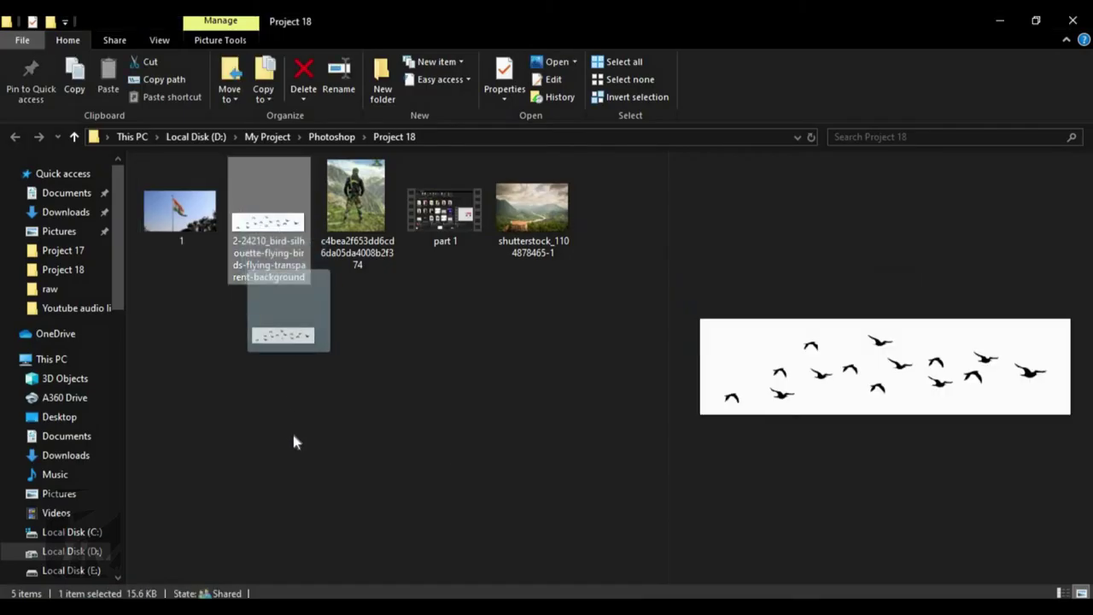
left_click_drag(290, 589, 394, 416)
- Shrink the birds to about 15% as a small flock beside the flag
scroll(598, 221, "down", 1)
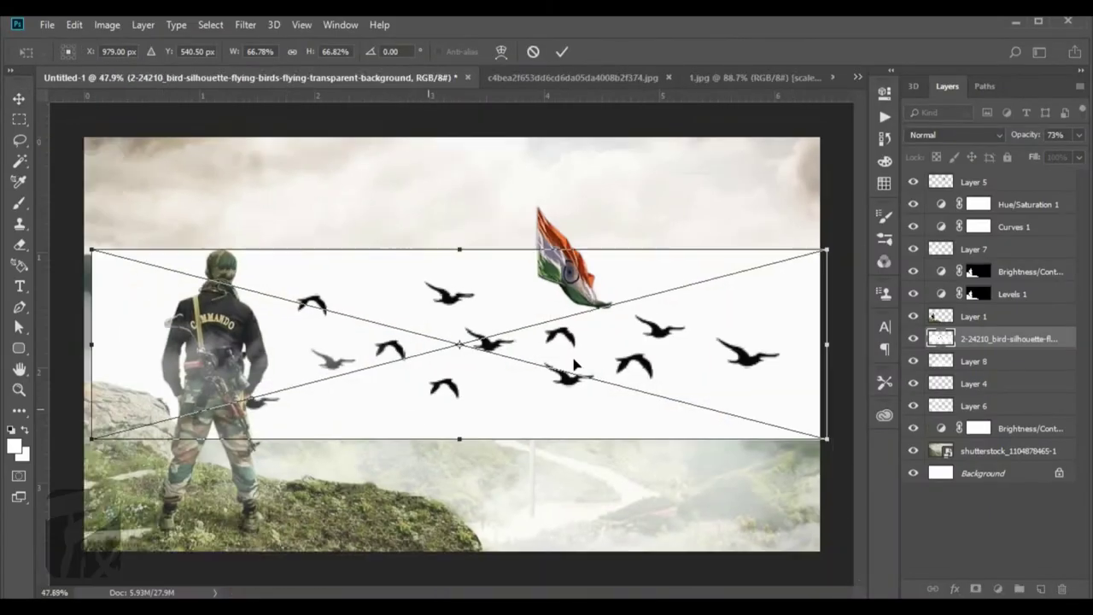
mouse_move(722, 255)
left_mouse_down()
mouse_move(538, 327)
mouse_move(544, 339)
left_mouse_up()
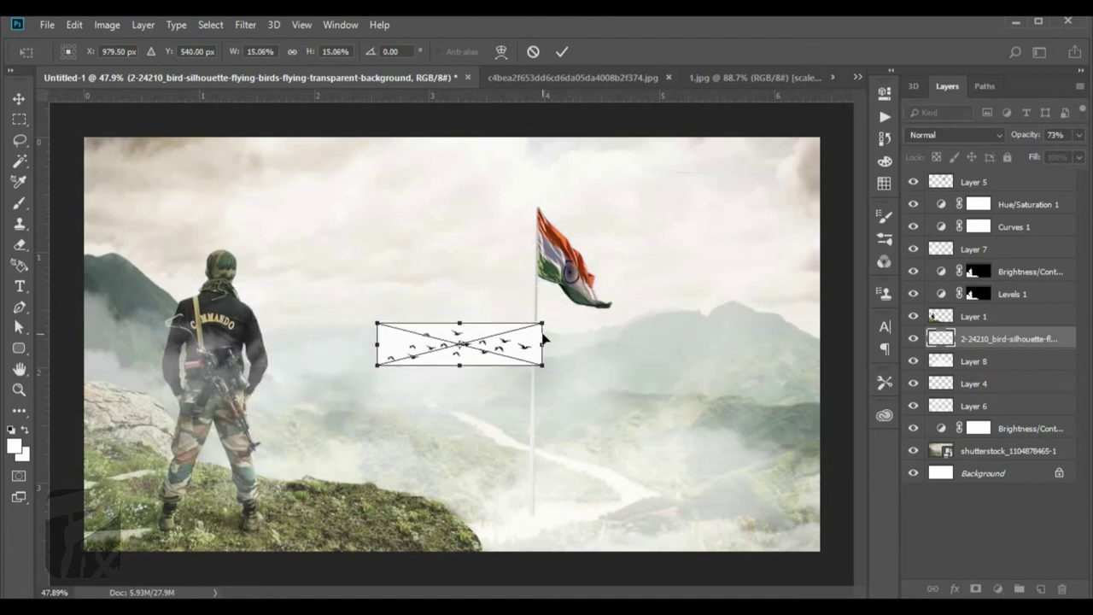
key("Return")
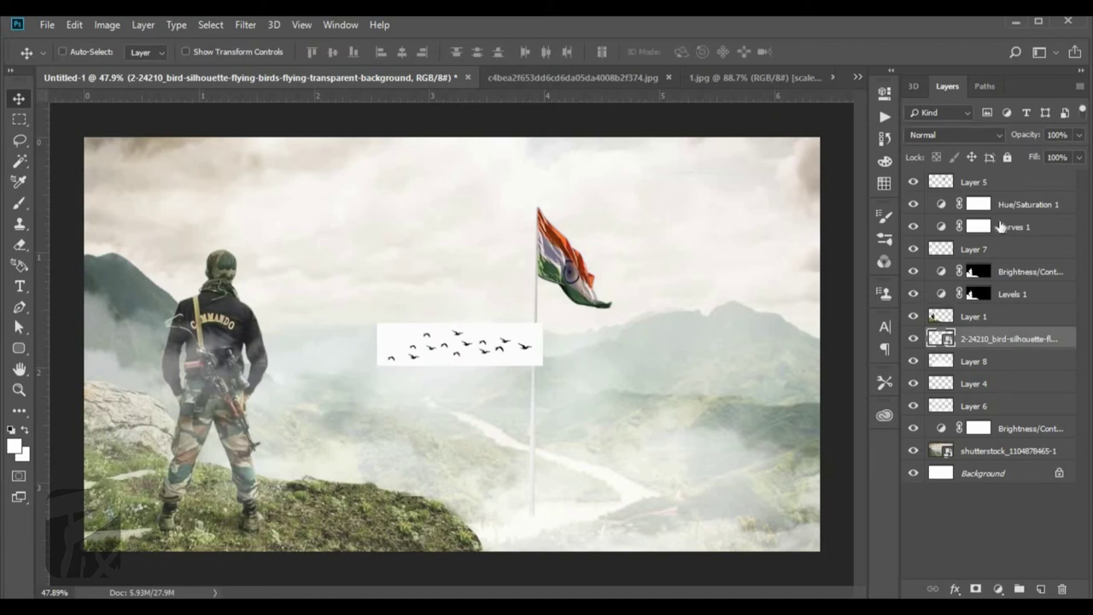
- Set the bird layer's blend mode to Multiply to hide its white background
left_click(974, 135)
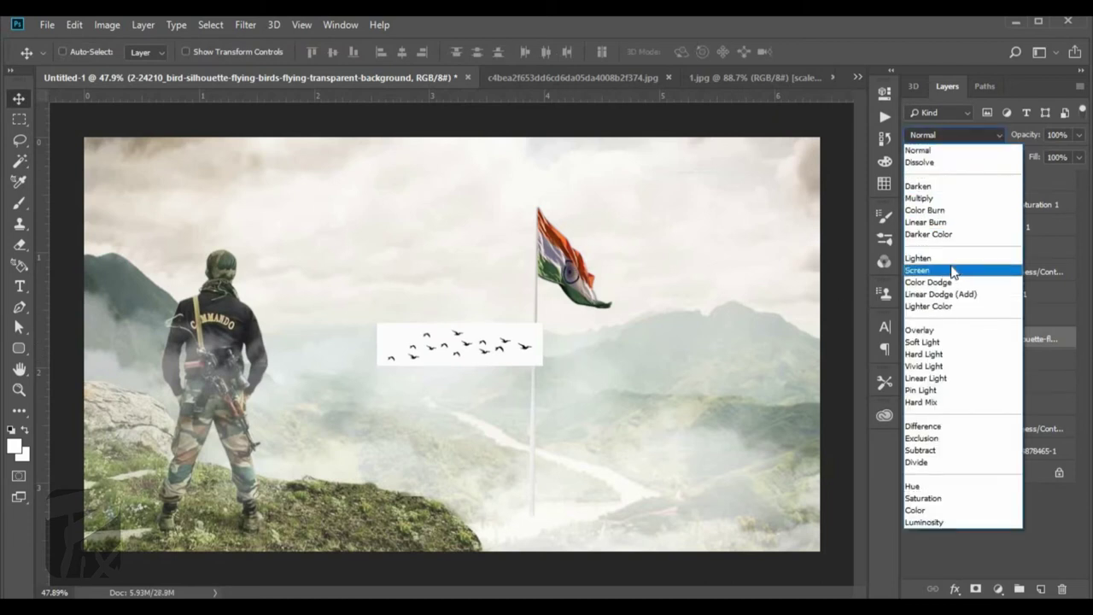
left_click(951, 271)
left_click(935, 136)
left_click(931, 147)
left_click(933, 137)
left_click(932, 193)
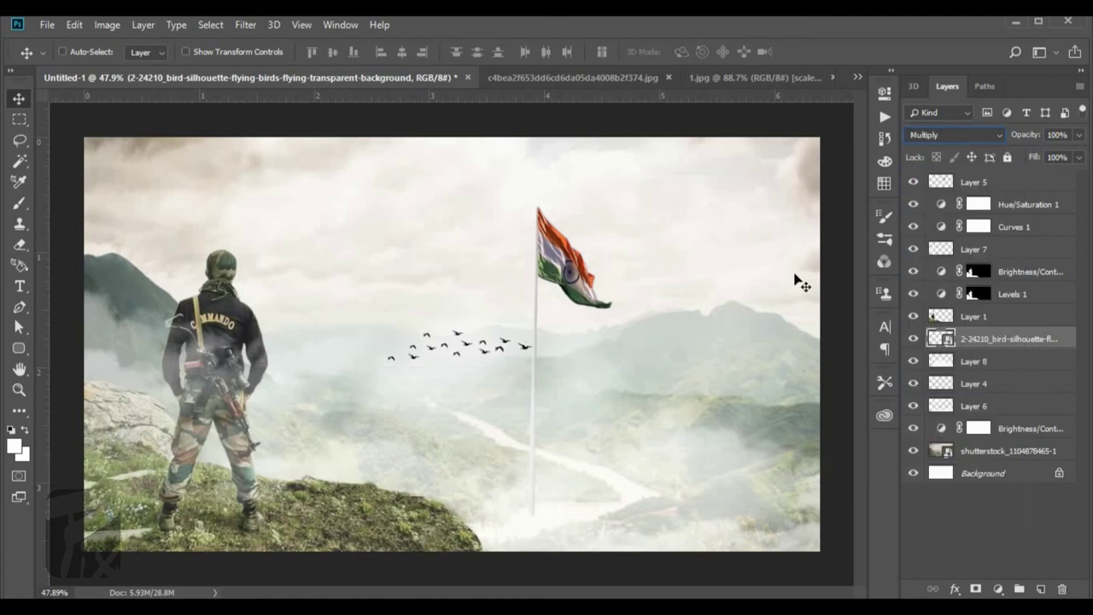
- Position the bird flock below the flag beside the pole and restack it above Layer 4
scroll(483, 346, "up", 2)
mouse_move(736, 374)
left_mouse_down()
mouse_move(781, 343)
mouse_move(766, 343)
left_mouse_up()
left_click_drag(1007, 338, 996, 376)
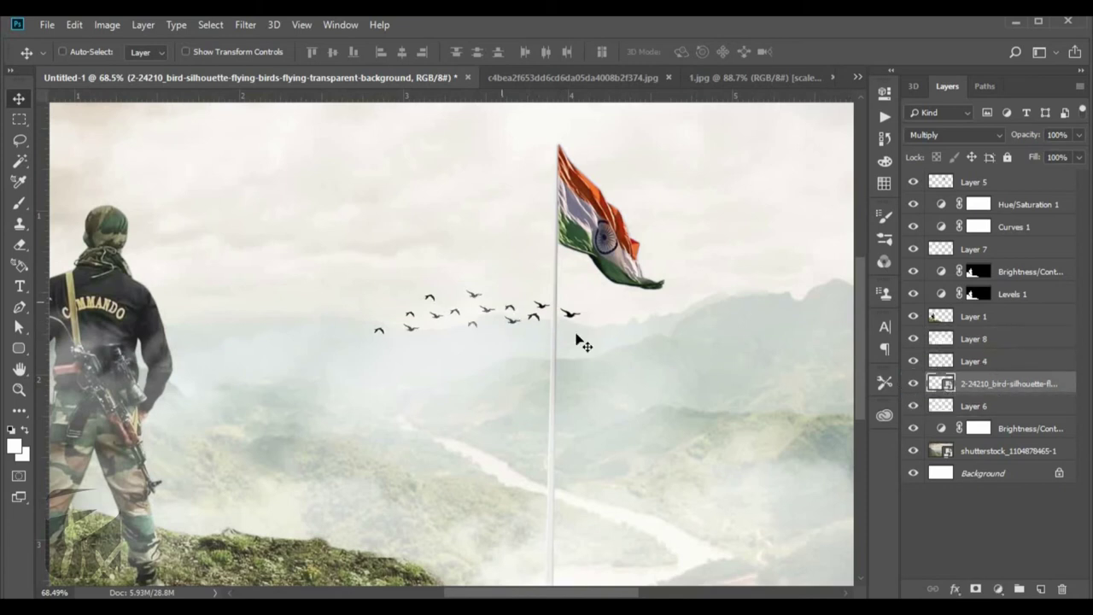
scroll(521, 307, "up", 2)
left_click_drag(1004, 383, 993, 410)
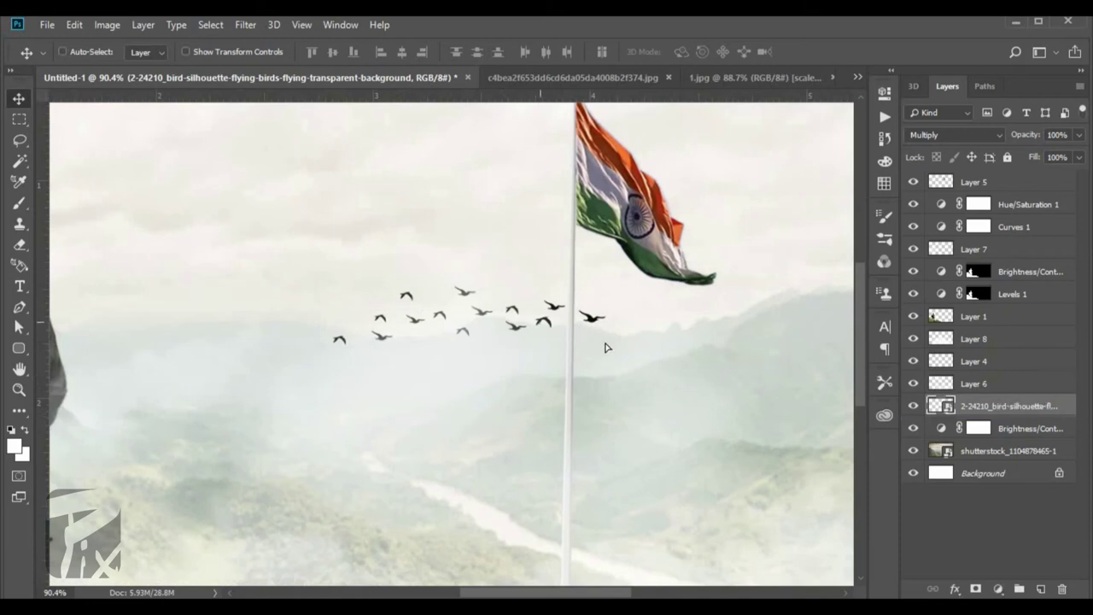
left_click_drag(605, 346, 561, 338)
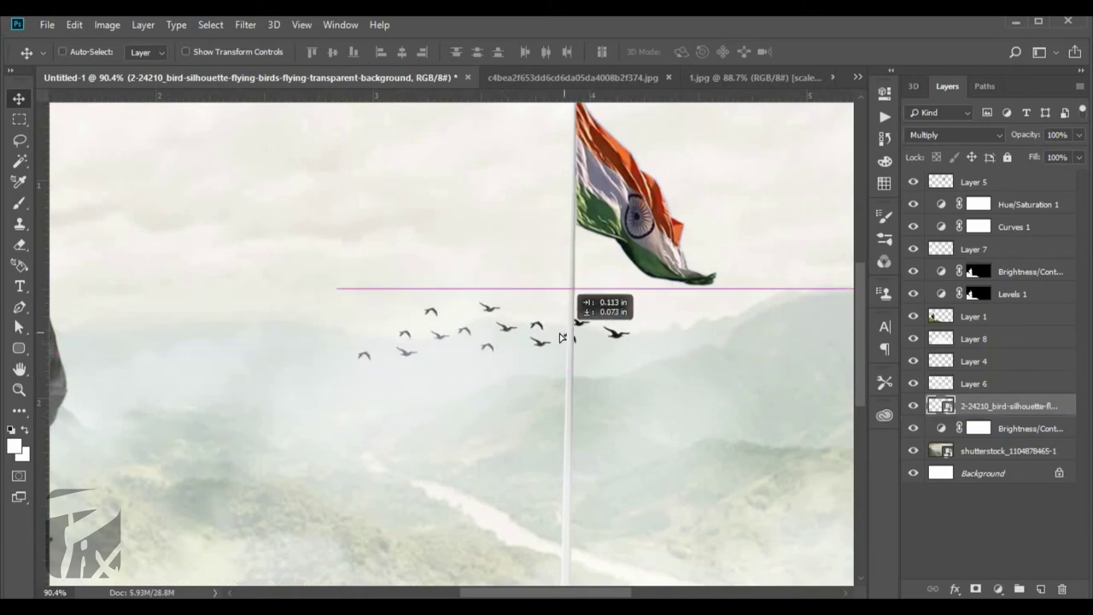
left_click_drag(562, 337, 536, 320)
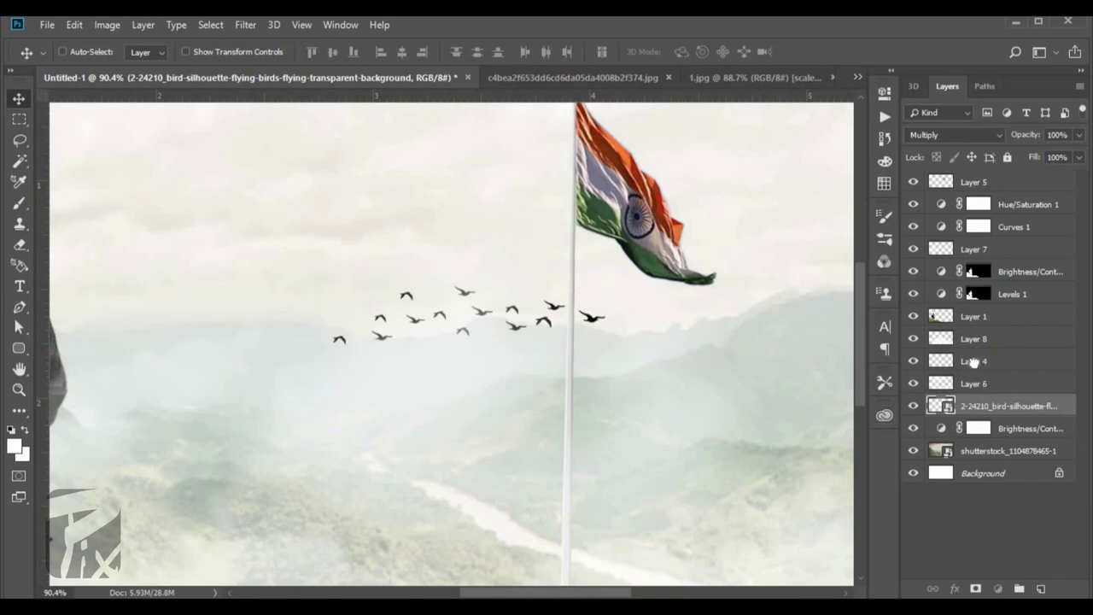
left_click_drag(974, 363, 969, 381)
left_click_drag(528, 310, 545, 310)
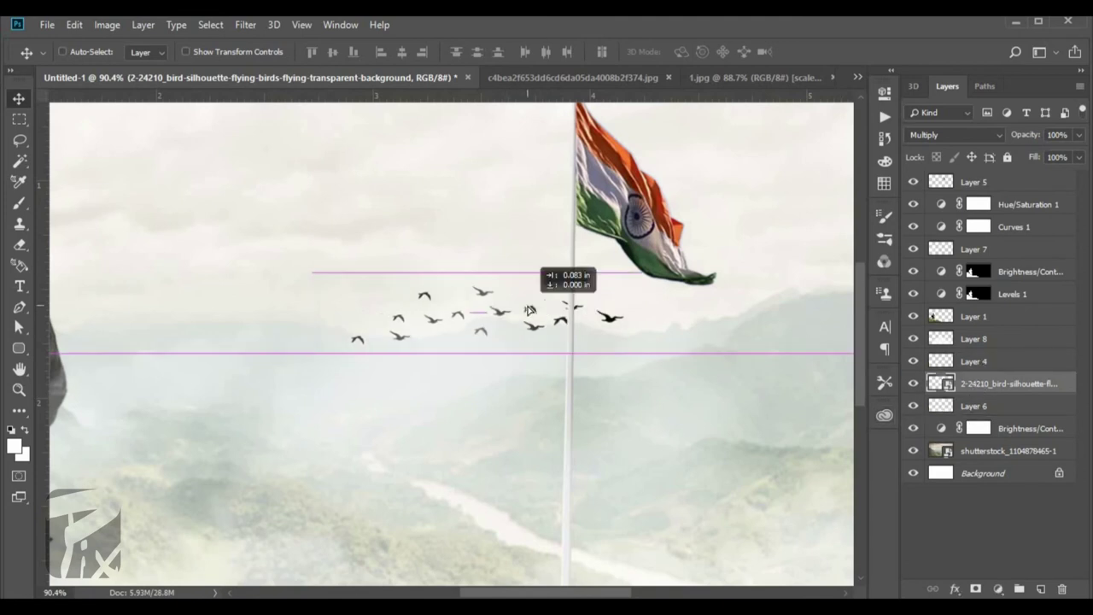
left_click_drag(999, 383, 999, 357)
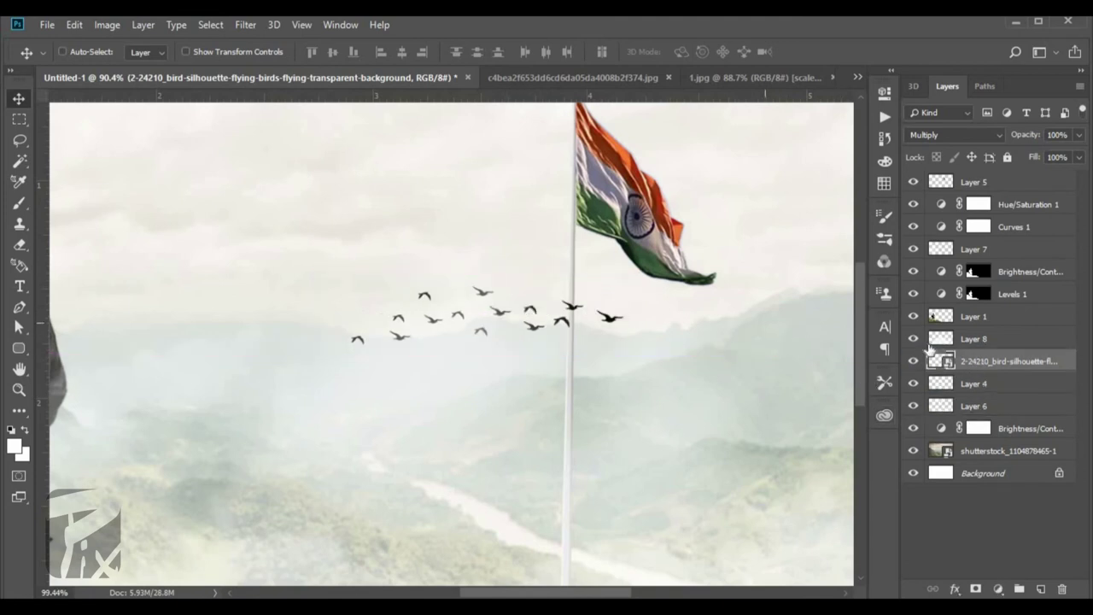
- Fade the birds to 34% opacity, comparing with the soldier and Levels 1 hidden
scroll(627, 311, "up", 2)
key("ctrl+0")
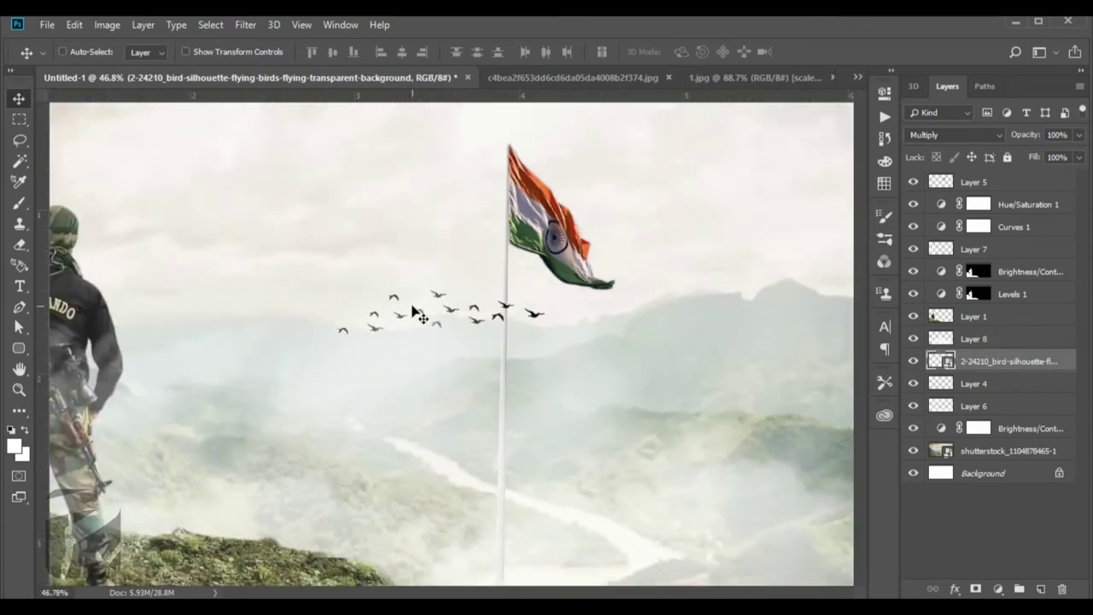
mouse_move(1006, 134)
left_mouse_down()
mouse_move(1040, 138)
mouse_move(1025, 138)
left_mouse_up()
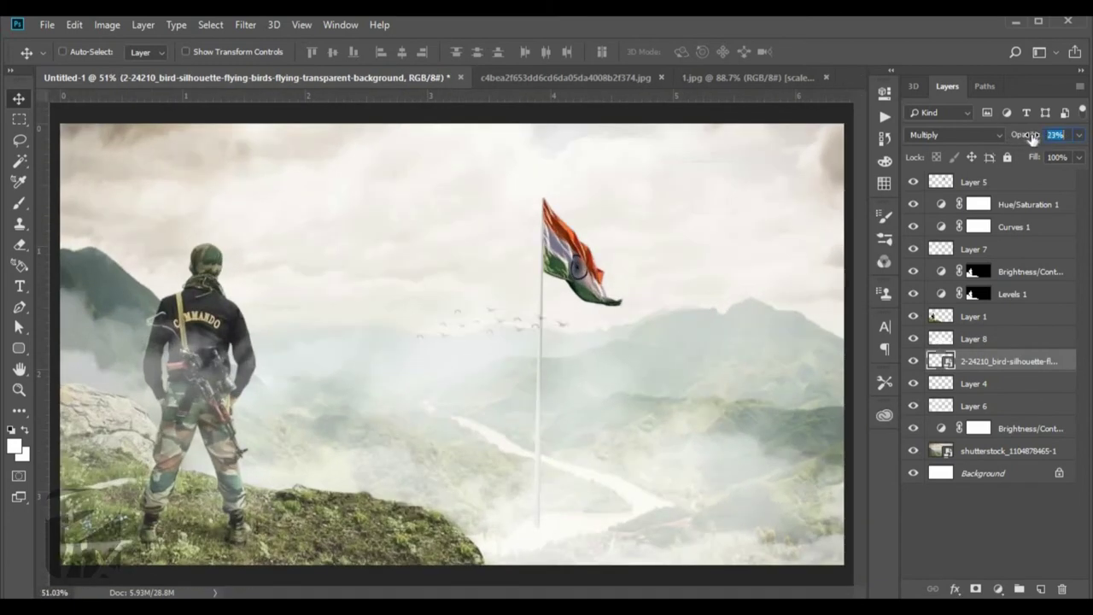
scroll(434, 247, "down", 3)
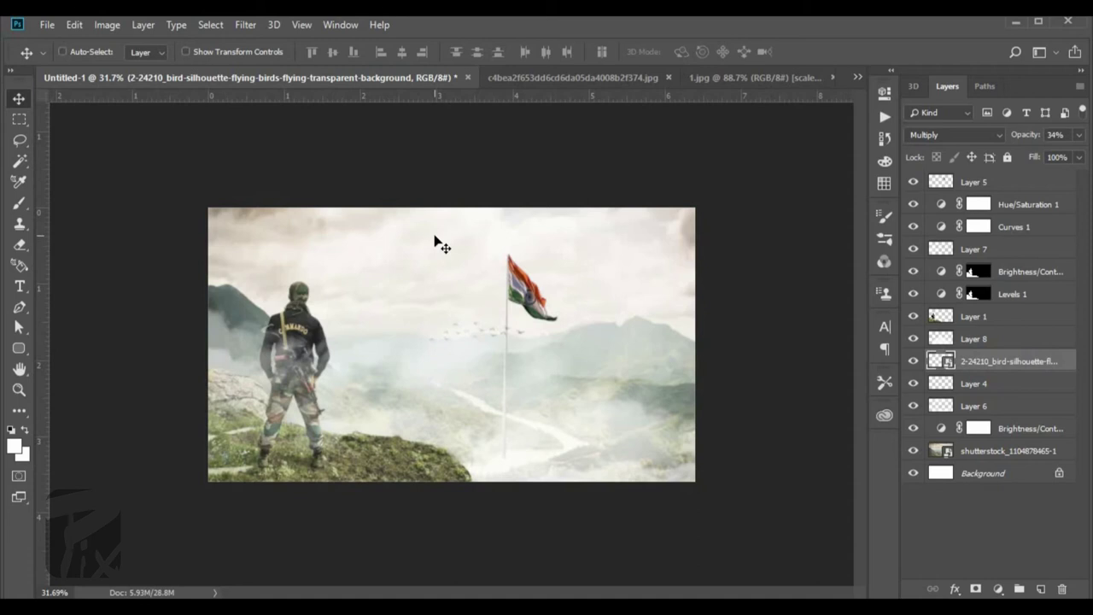
left_click(913, 316)
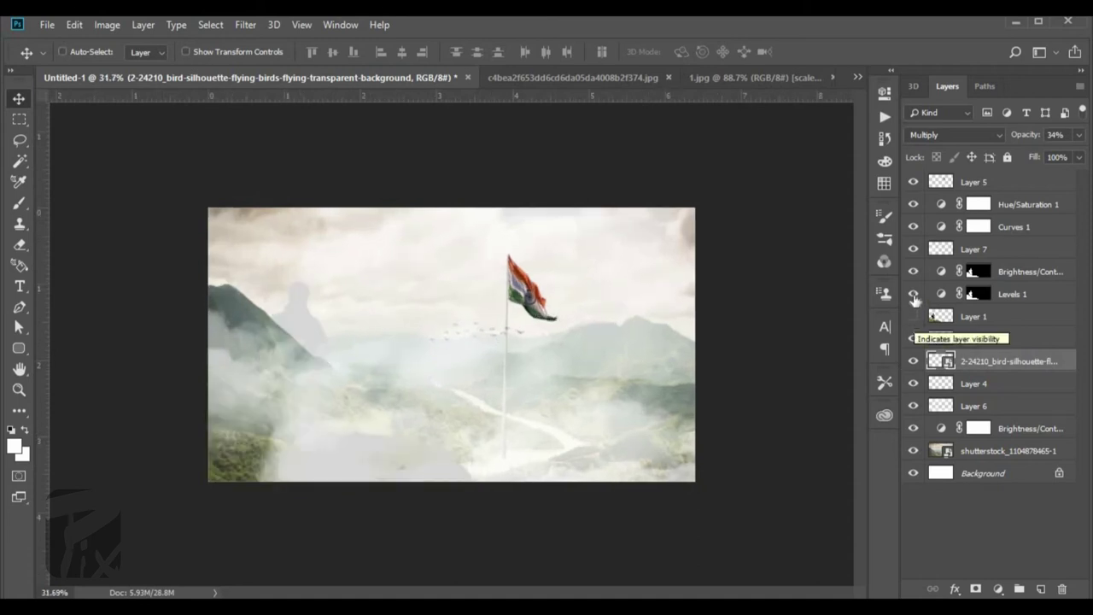
left_click(912, 293)
left_click_drag(913, 294, 914, 317)
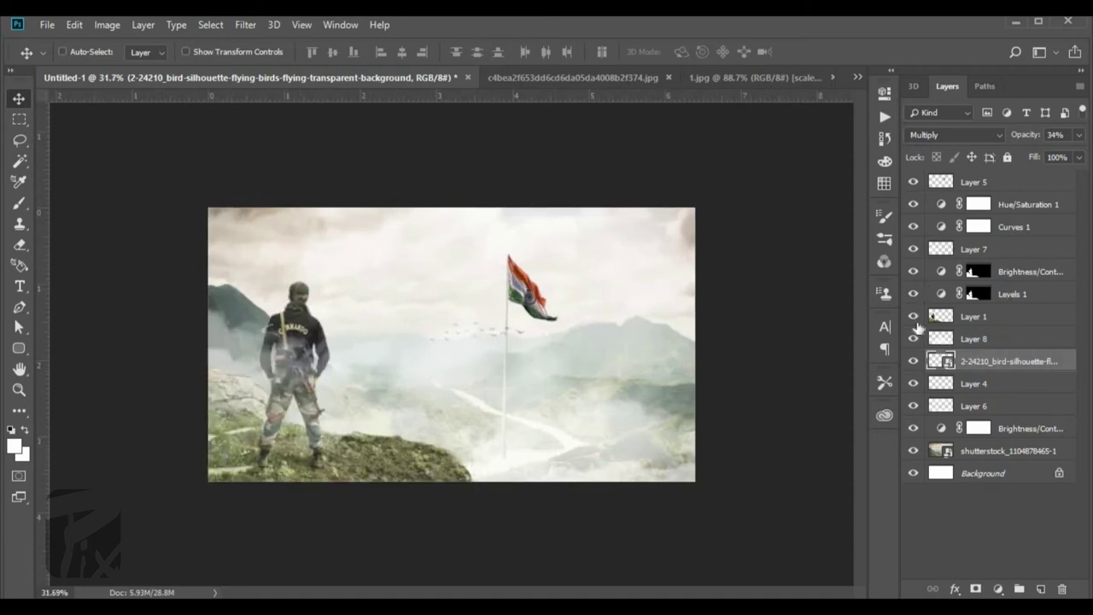
- Add a masked Exposure adjustment at -1.89 with gamma 1.19 to darken the soldier
left_click(974, 338)
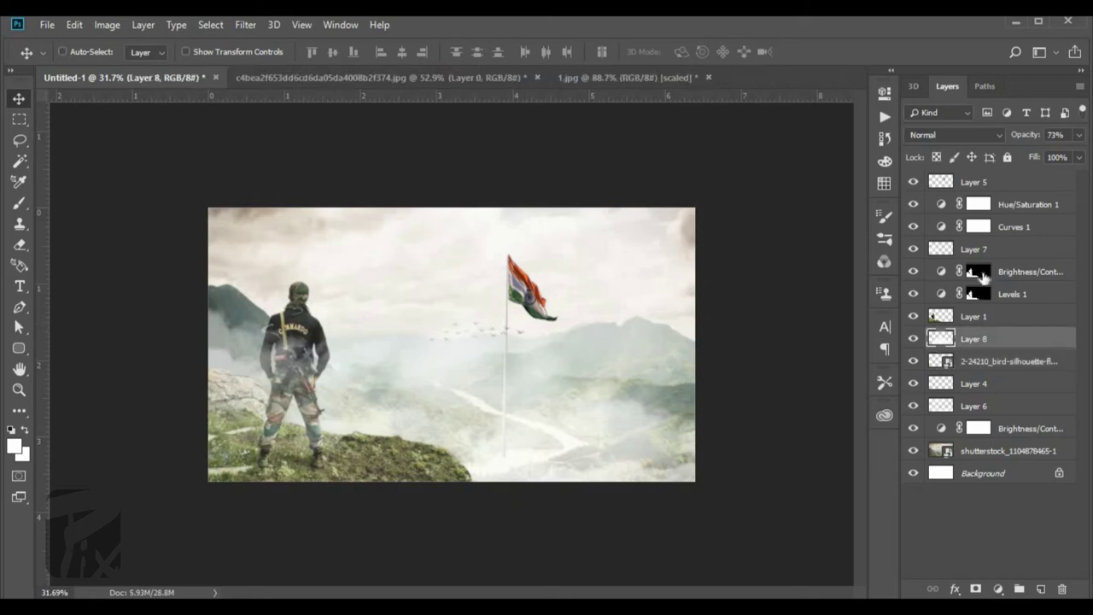
left_click(979, 271, "ctrl")
left_click(997, 590)
left_click(996, 396)
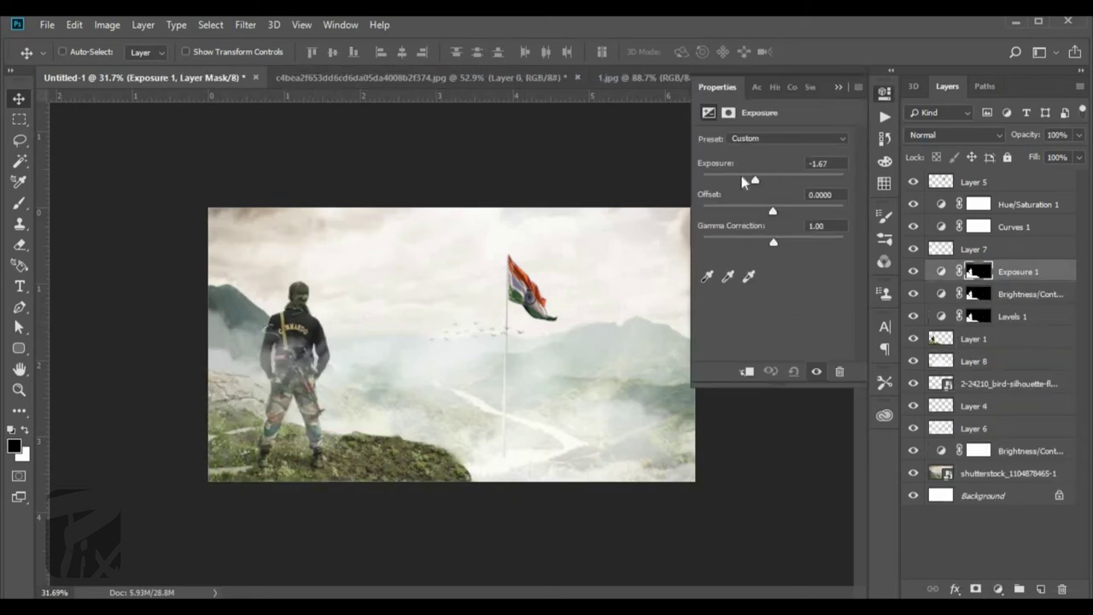
left_click_drag(773, 177, 754, 181)
left_click_drag(767, 240, 761, 240)
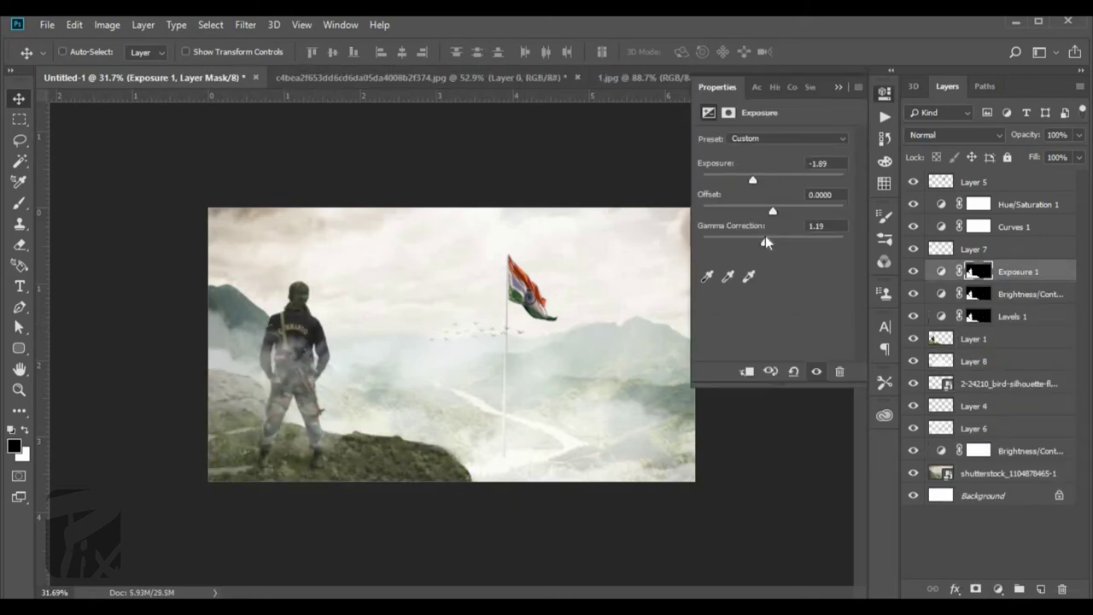
- Paint soft white mist over the lower-left rocks on new Layer 9
left_click(1040, 589)
key("b")
key("x")
mouse_move(222, 461)
left_mouse_down()
mouse_move(324, 474)
mouse_move(461, 465)
left_mouse_up()
- Set the Eraser to the large cloud brush
key("e")
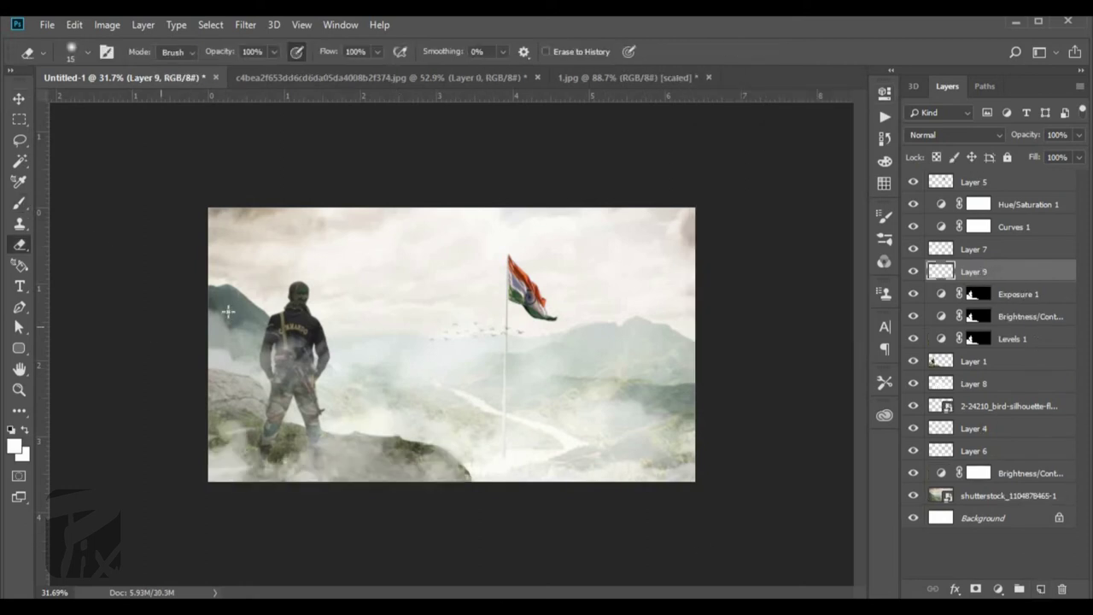
right_click(245, 314)
scroll(304, 480, "down", 5)
scroll(305, 480, "down", 2)
scroll(305, 480, "down", 1)
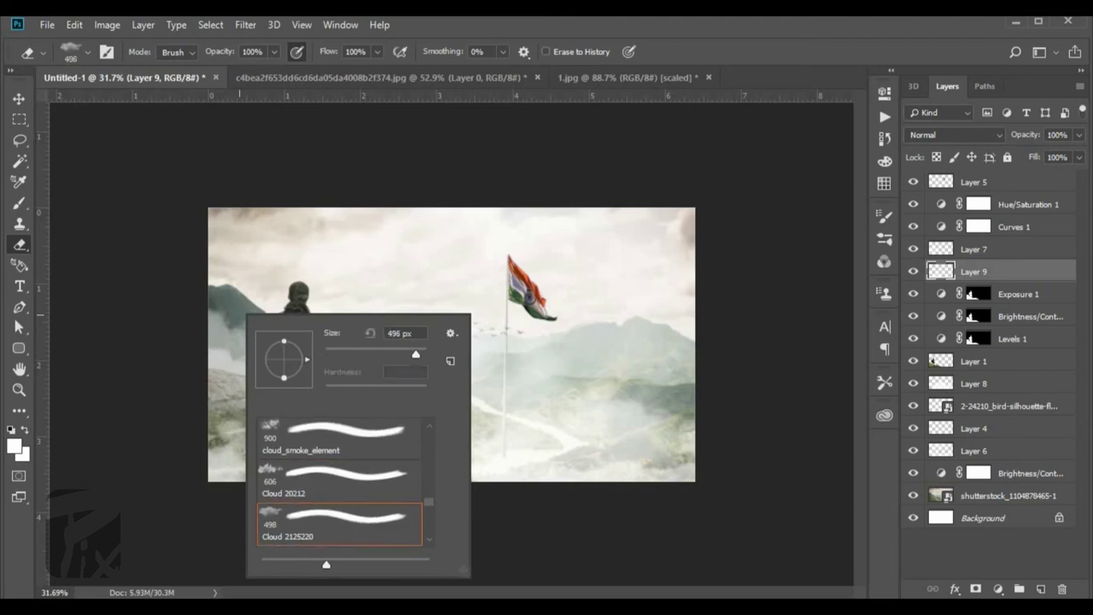
double_click(304, 517)
- Try erasing on the bird layer, cancel the rasterize warning, and select Layer 7
left_click(970, 412)
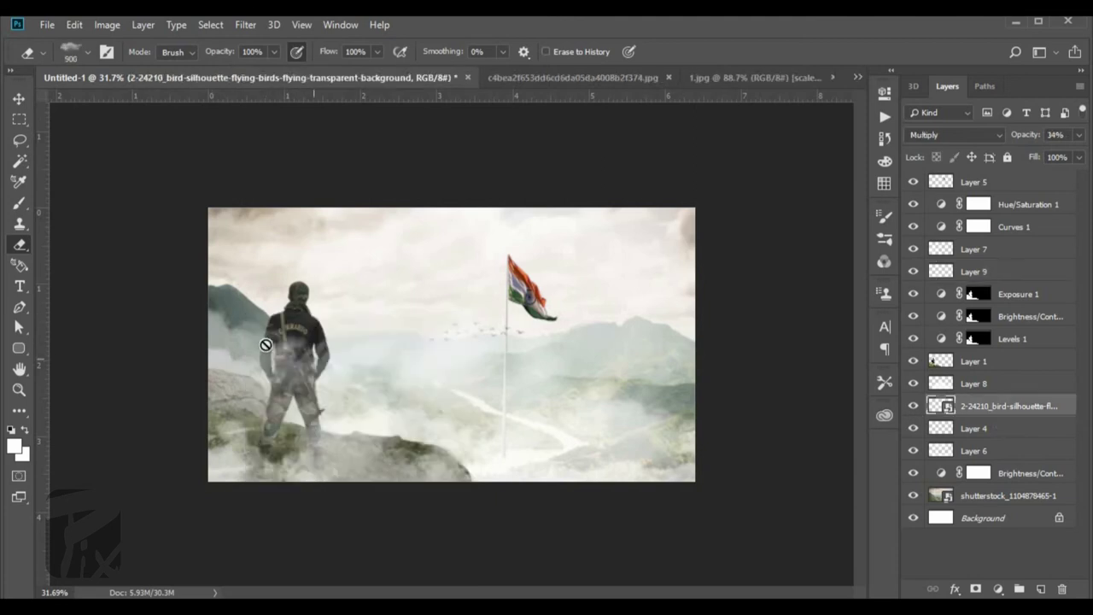
left_click(242, 335)
key("Escape")
left_click(912, 270)
left_click(973, 249)
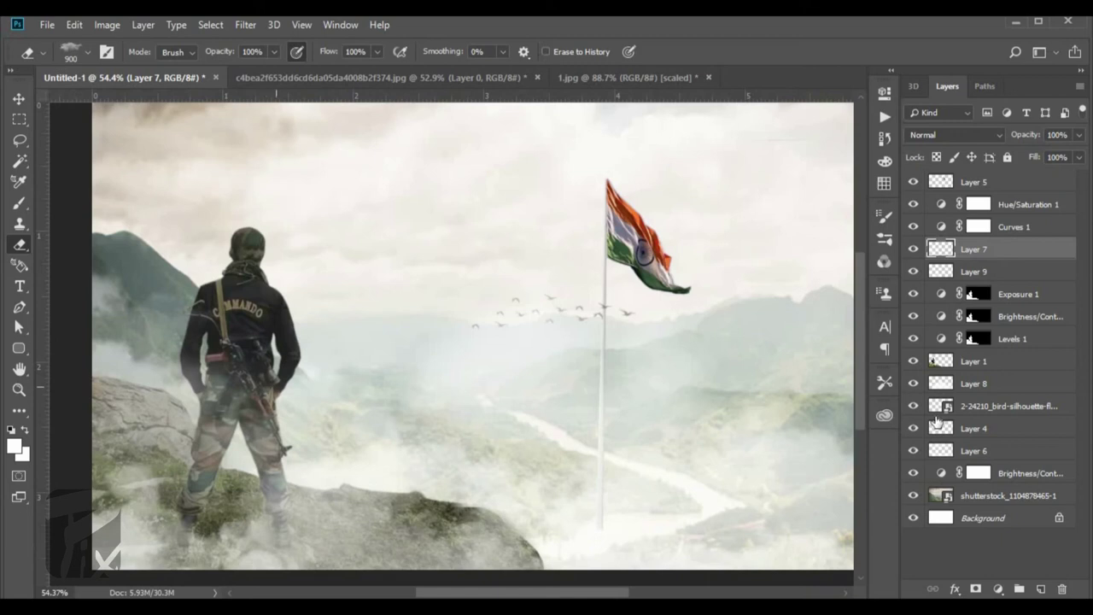
- Load the soldier-and-rock selection with Layer 8 active, and zoom in on the soldier
left_click(978, 316, "ctrl")
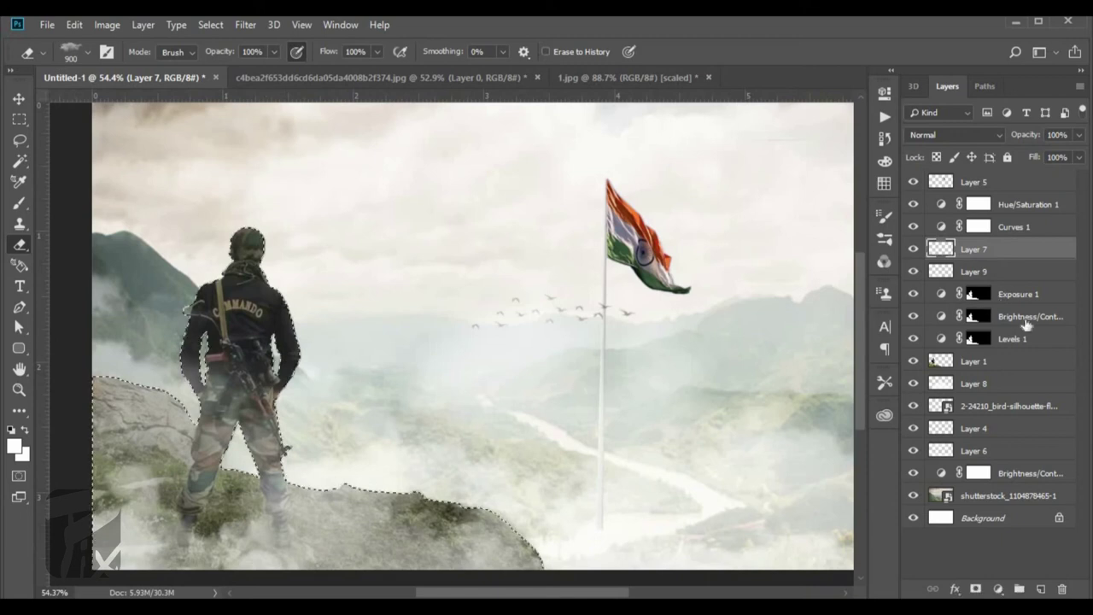
left_click(1001, 360)
left_click(987, 383)
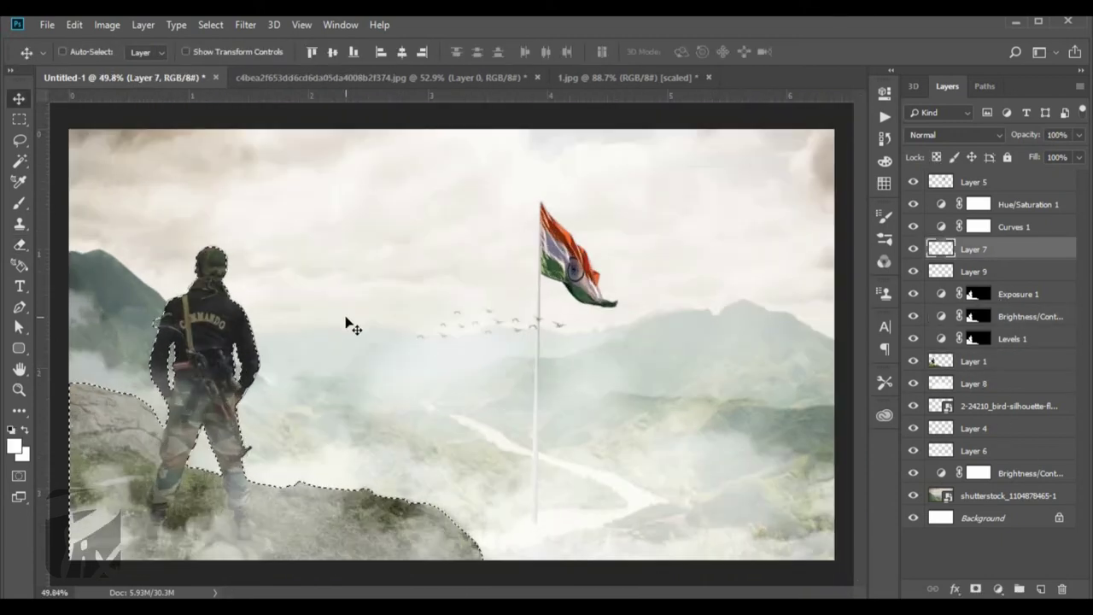
key("ctrl+d")
scroll(165, 286, "up", 1)
scroll(165, 285, "up", 2)
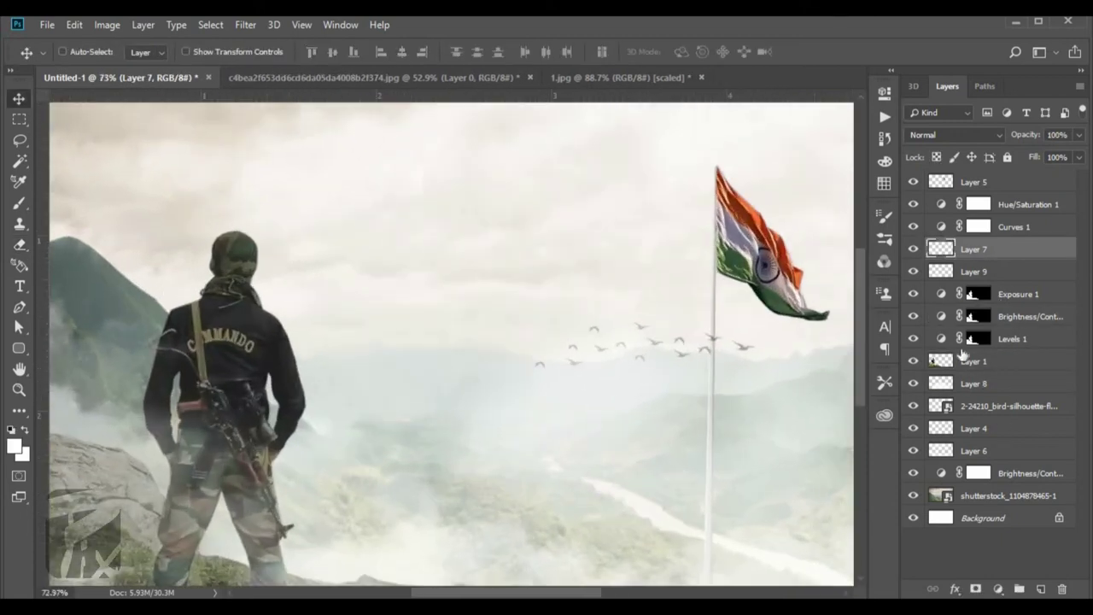
- On new Layer 10, paint white haze over the soldier's head, jacket and legs
key("ctrl+shift+alt+n")
key("b")
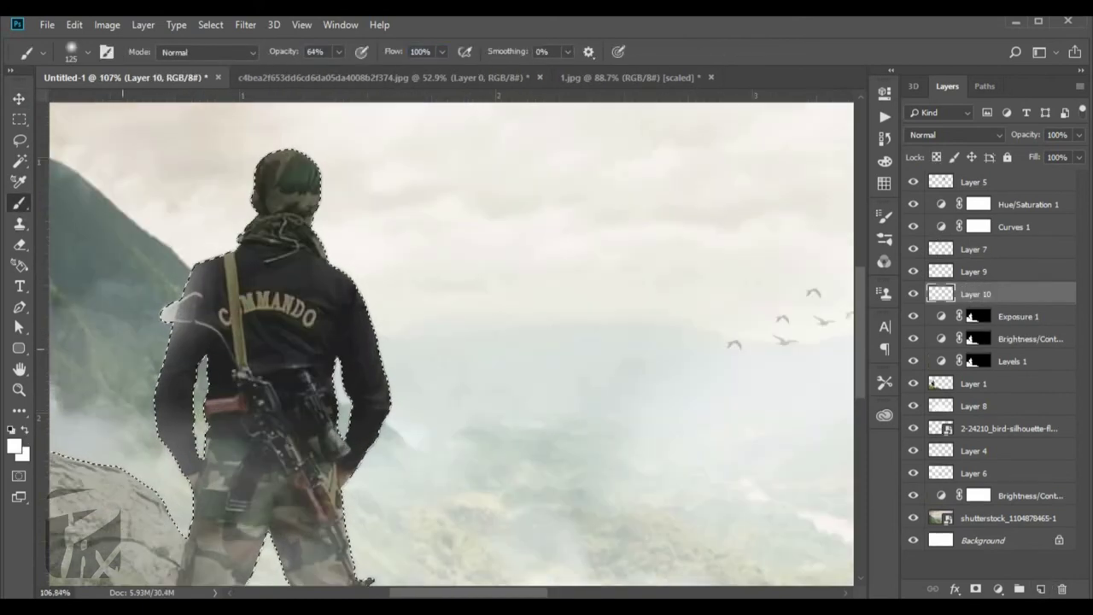
left_click_drag(282, 171, 376, 410)
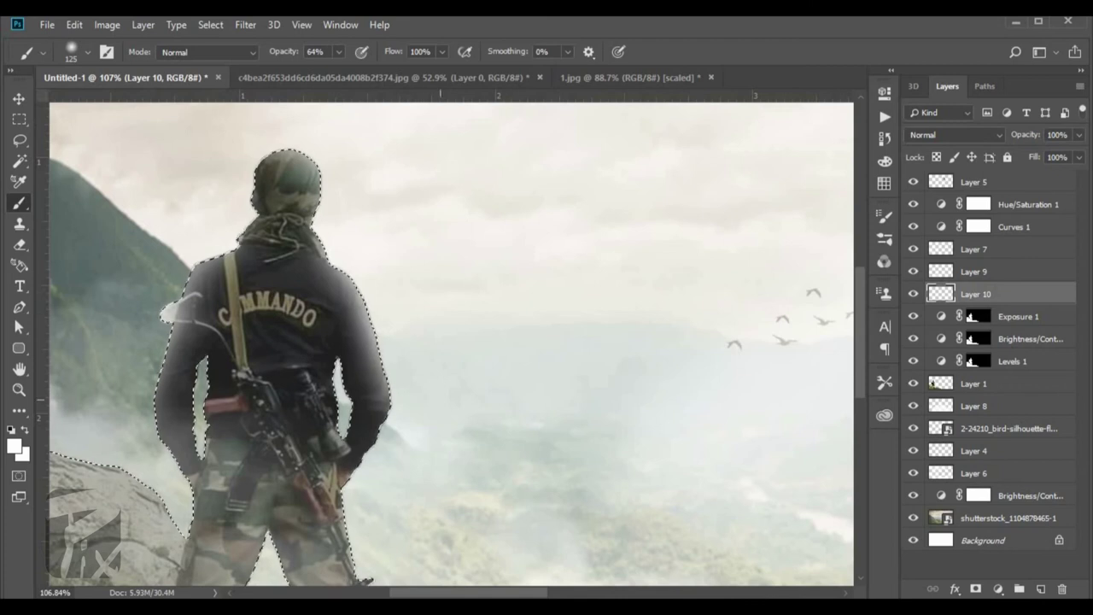
scroll(376, 376, "down", 3)
scroll(384, 401, "up", 2)
scroll(388, 410, "up", 2)
scroll(391, 419, "up", 2)
left_click_drag(238, 363, 307, 401)
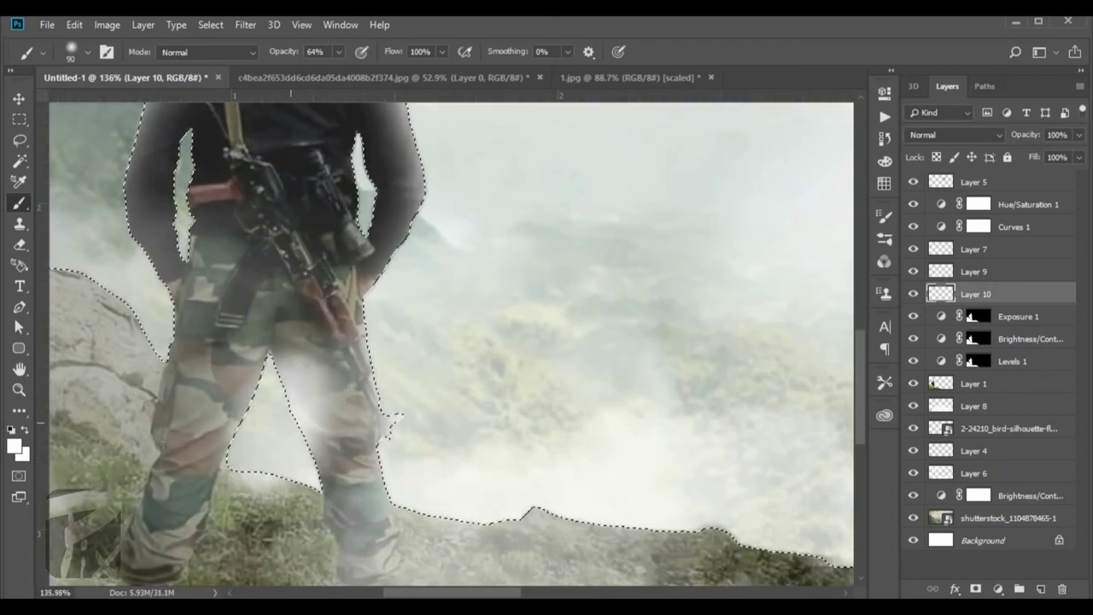
- Switch to the Eraser with a soft round brush
key("e")
right_click(362, 393)
scroll(544, 521, "down", 3)
scroll(545, 520, "down", 2)
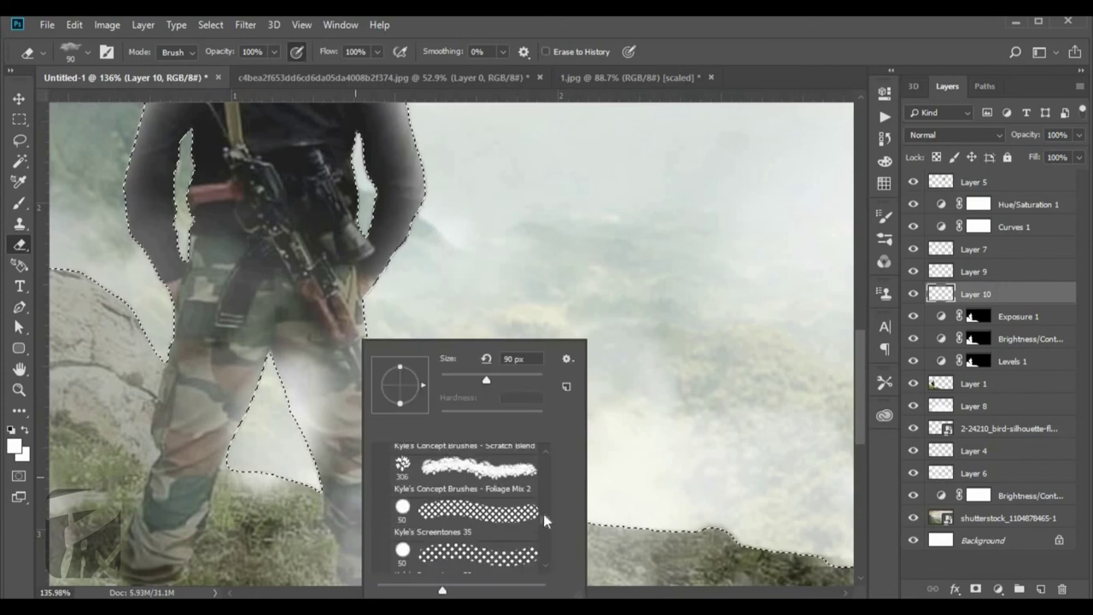
key("Return")
right_click(315, 426)
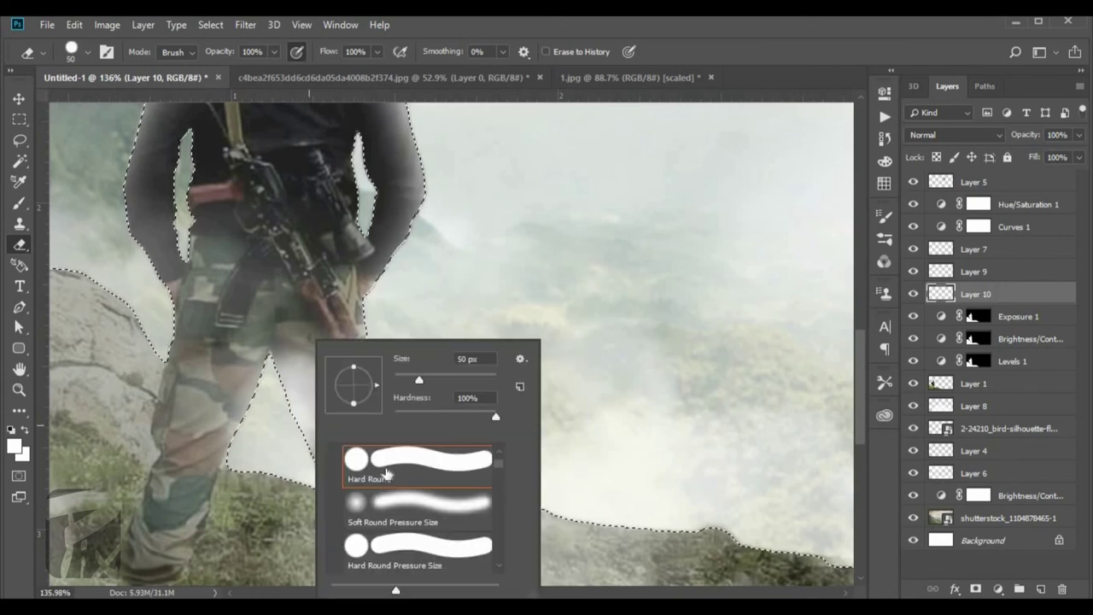
double_click(388, 506)
scroll(305, 334, "down", 3)
scroll(258, 233, "up", 2)
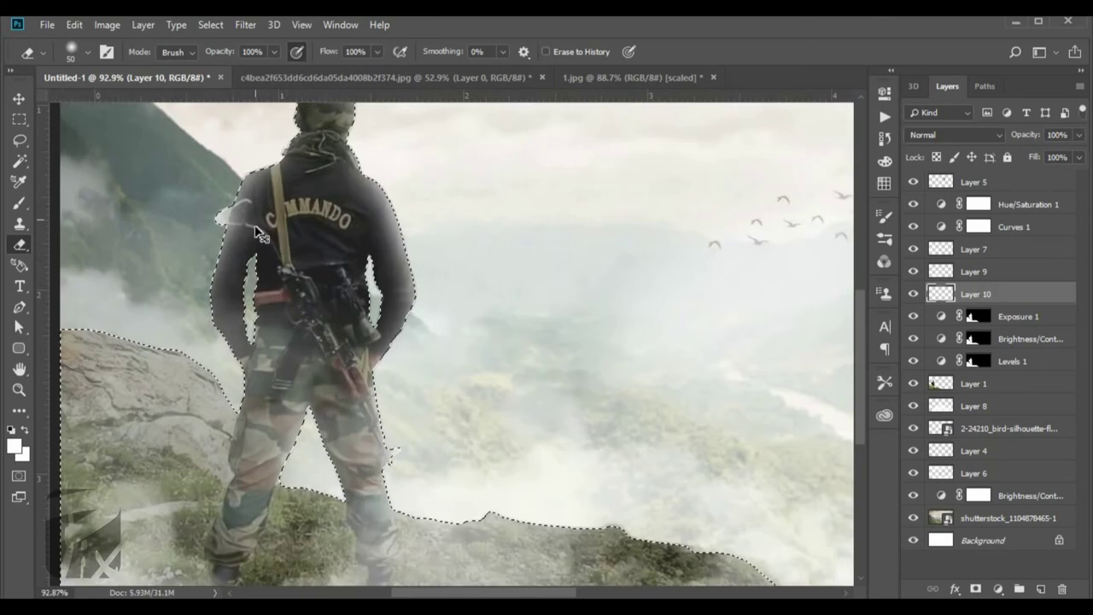
scroll(259, 233, "up", 2)
- Deselect and soften the haze with a 6.8-pixel Gaussian Blur
key("ctrl+d")
left_click(245, 25)
left_click(476, 267)
left_click_drag(888, 352, 853, 349)
left_click(1041, 132)
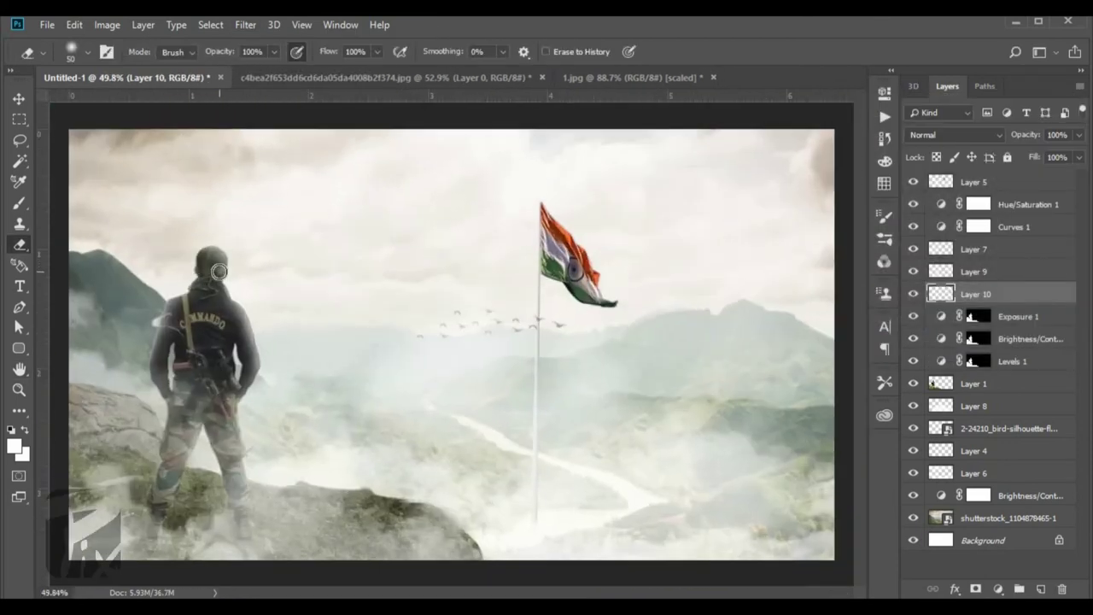
scroll(218, 271, "up", 5)
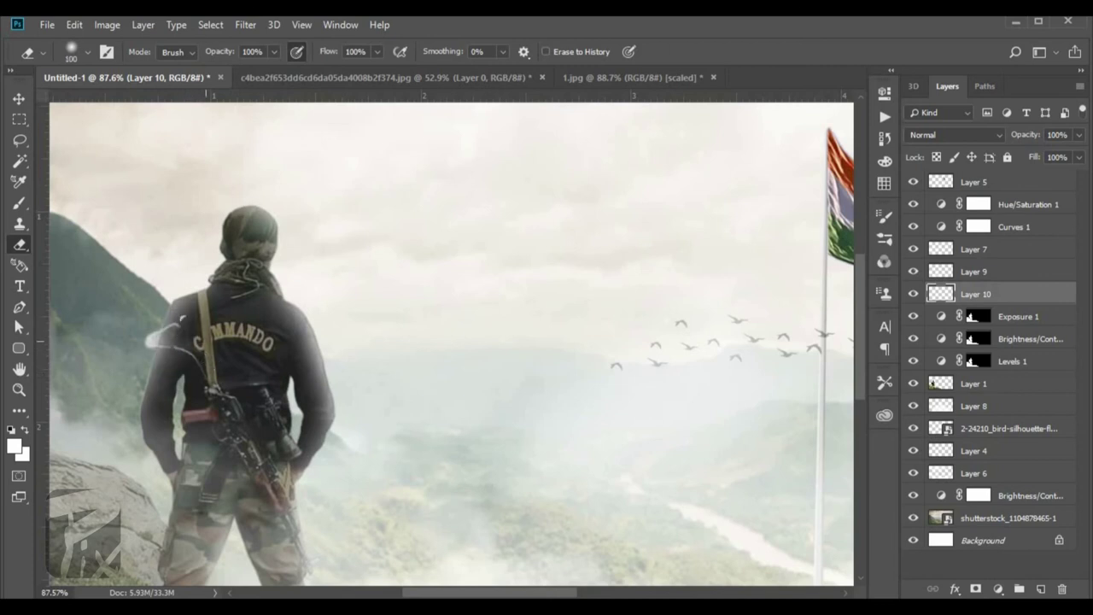
scroll(152, 399, "down", 3)
scroll(128, 397, "up", 5)
scroll(124, 397, "down", 1)
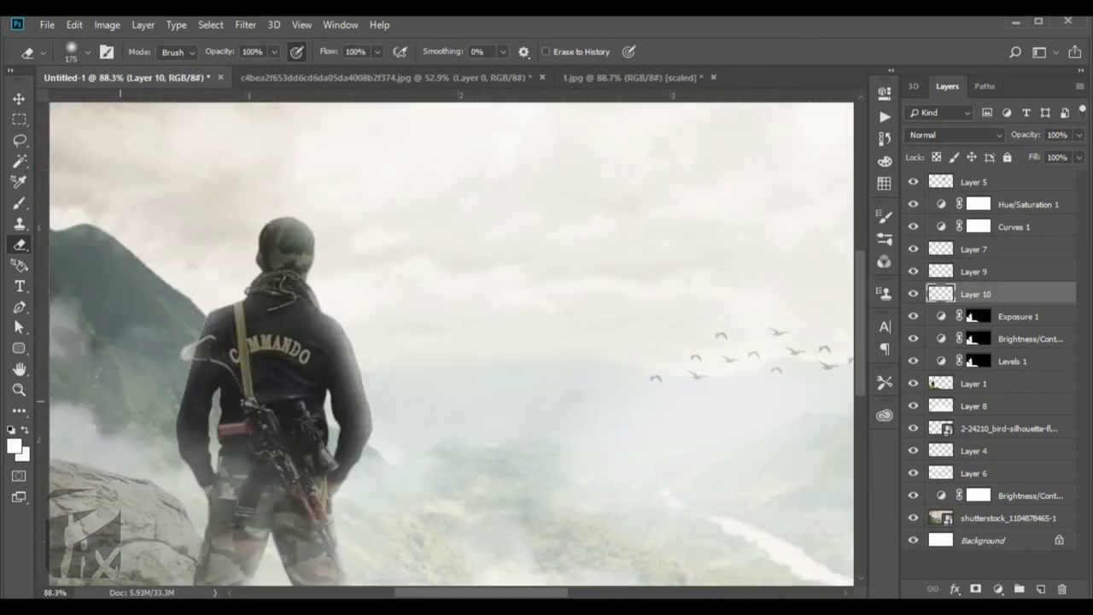
scroll(119, 397, "down", 5)
scroll(124, 401, "down", 1)
- Add a new top layer filled with 50% gray in Overlay blend mode
left_click(1040, 589)
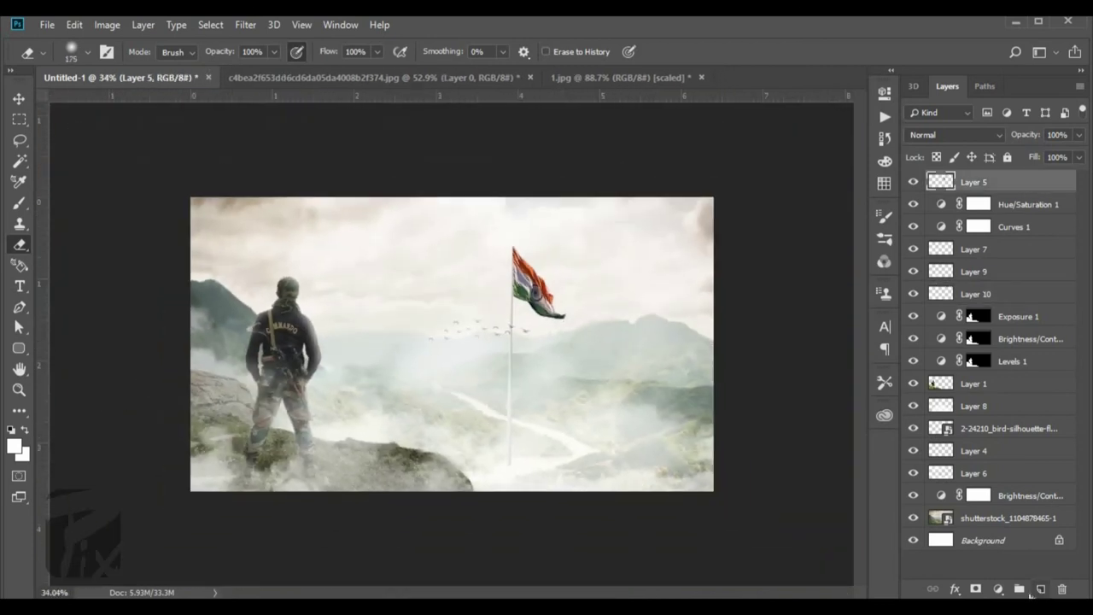
scroll(324, 322, "up", 2)
scroll(325, 323, "up", 2)
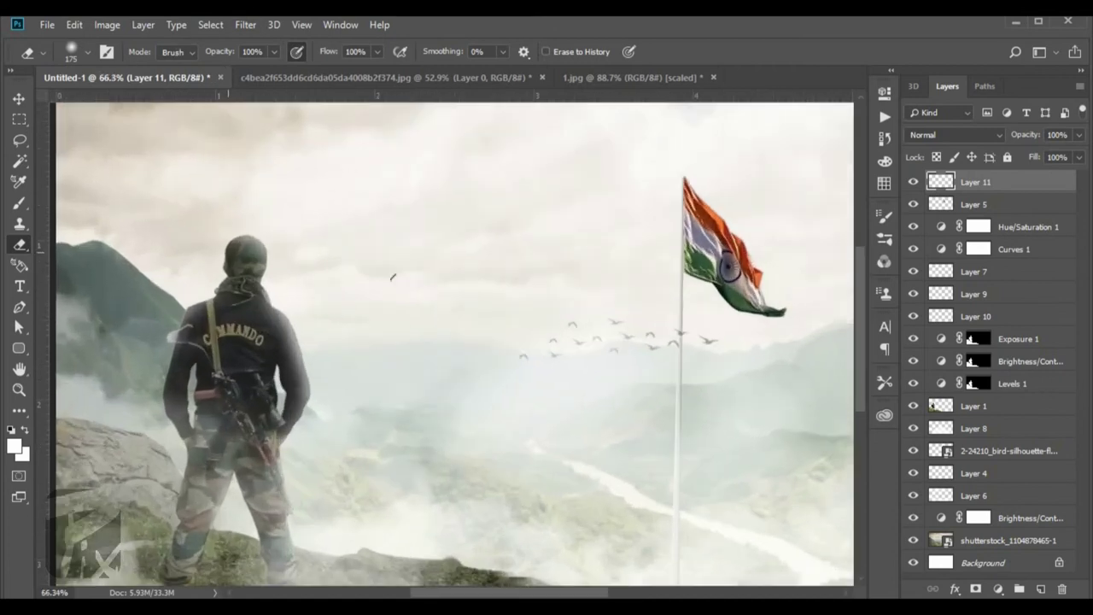
scroll(333, 312, "down", 1)
left_click(75, 25)
left_click(183, 266)
left_click(646, 156)
key("v")
left_click(955, 135)
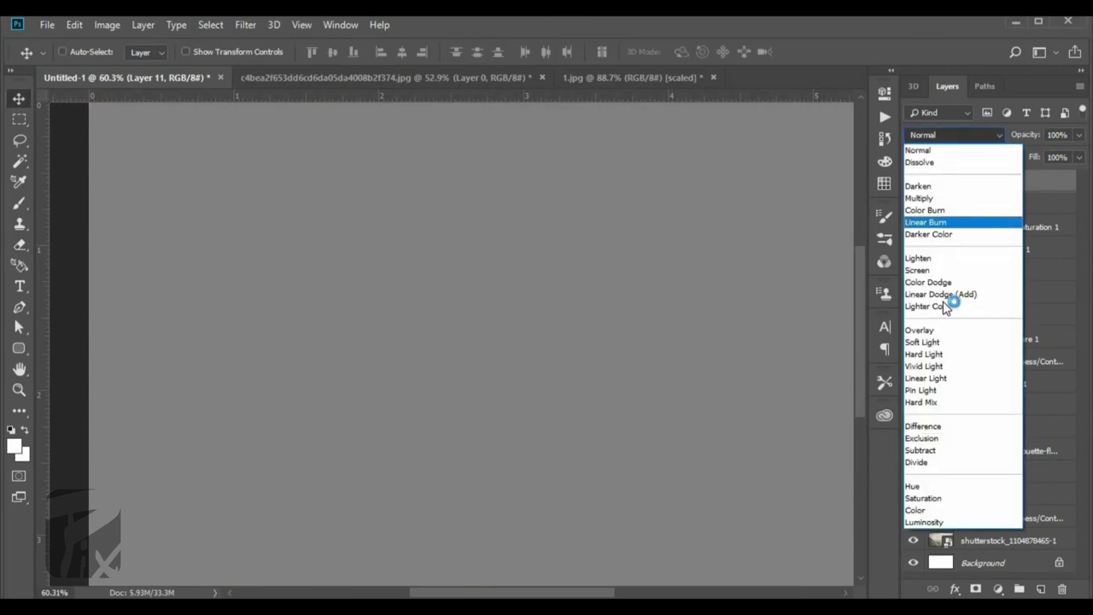
left_click(920, 329)
- Dodge highlights at 39% exposure onto the soldier, shrinking and enlarging the brush
key("o")
scroll(266, 198, "up", 2)
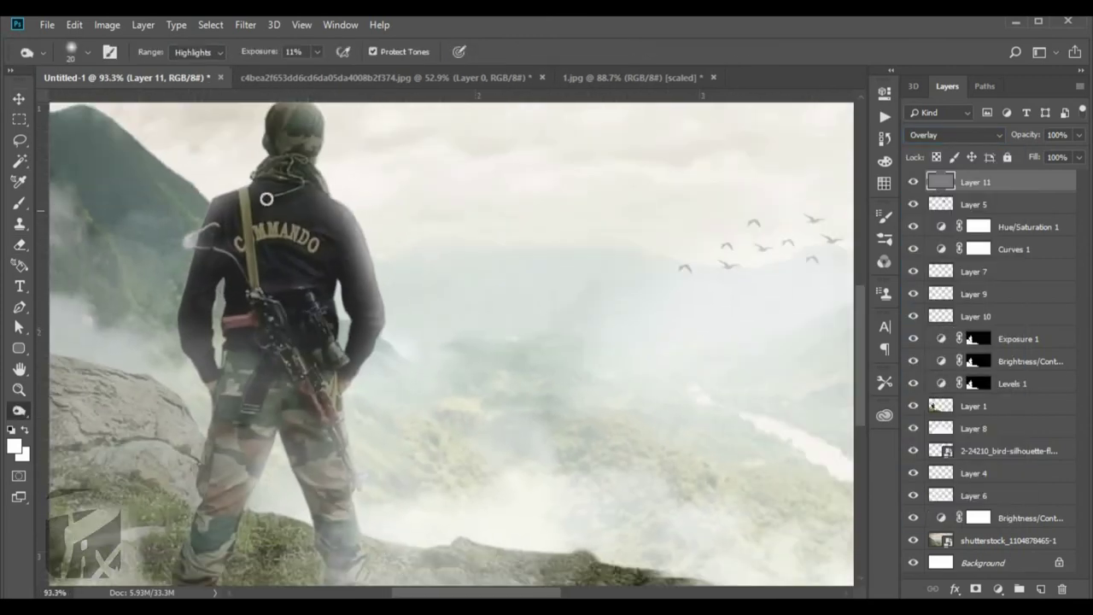
scroll(267, 198, "up", 1)
scroll(304, 307, "up", 1)
scroll(313, 358, "up", 1)
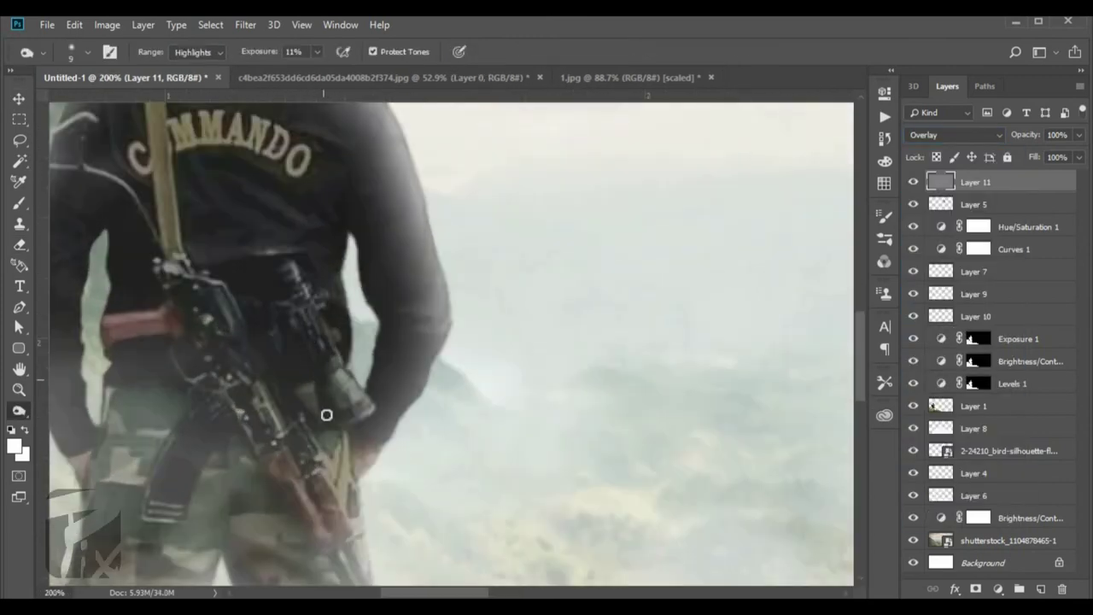
key("bracketleft")
scroll(220, 324, "down", 1)
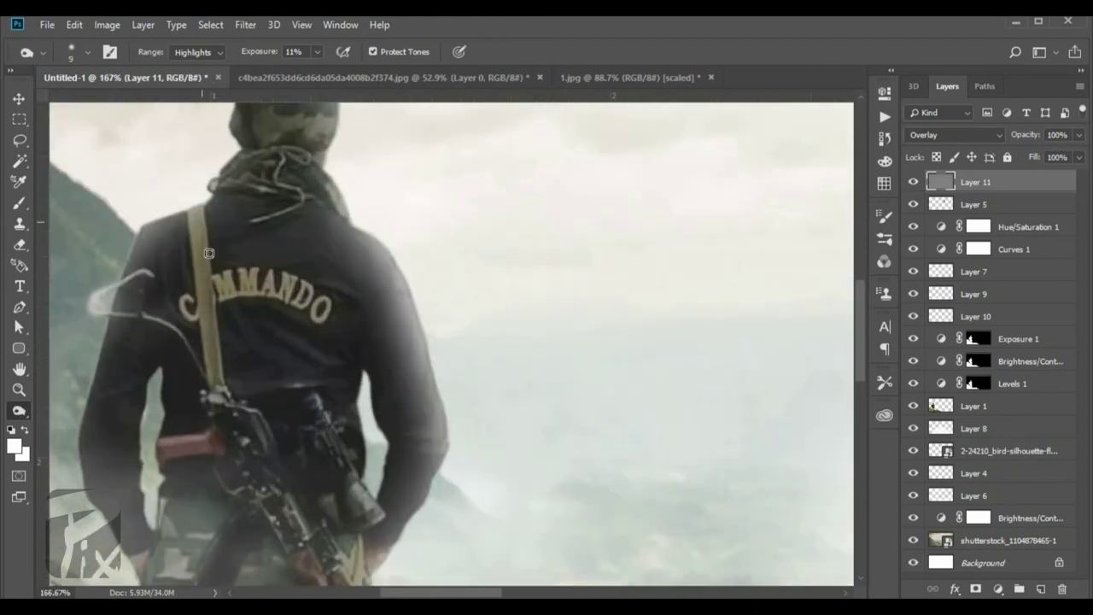
scroll(282, 338, "up", 2)
key("bracketleft")
key("bracketleft")
key("bracketleft")
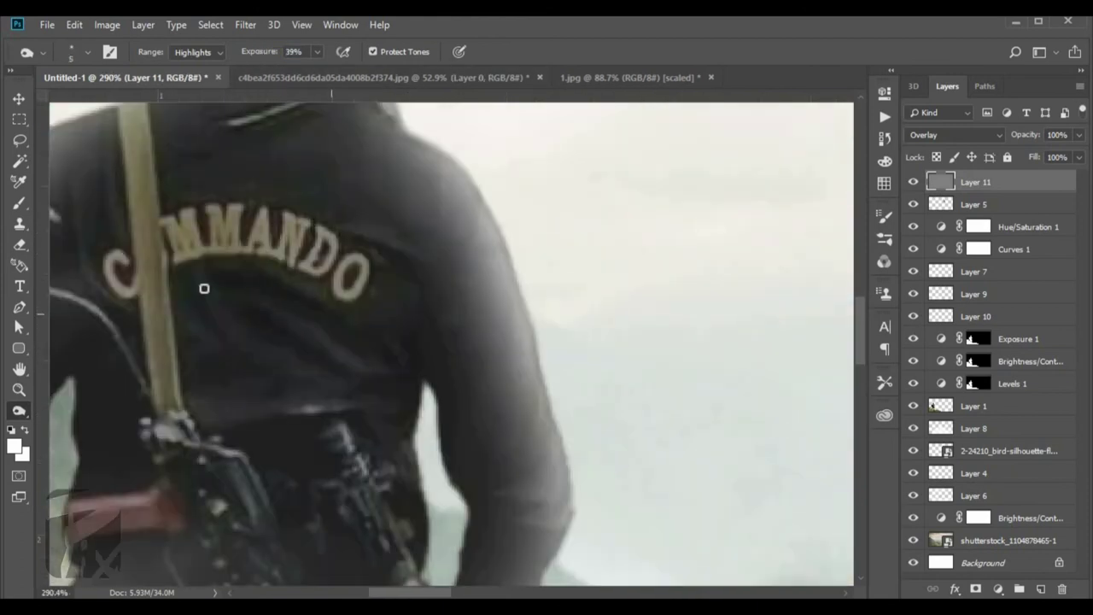
scroll(204, 289, "down", 3)
scroll(142, 330, "up", 1)
key("bracketright")
key("bracketright")
key("bracketright")
- Finish dodging the rocks and flag with resized brushes, then fit the image in view
scroll(142, 329, "down", 3)
scroll(183, 396, "up", 3)
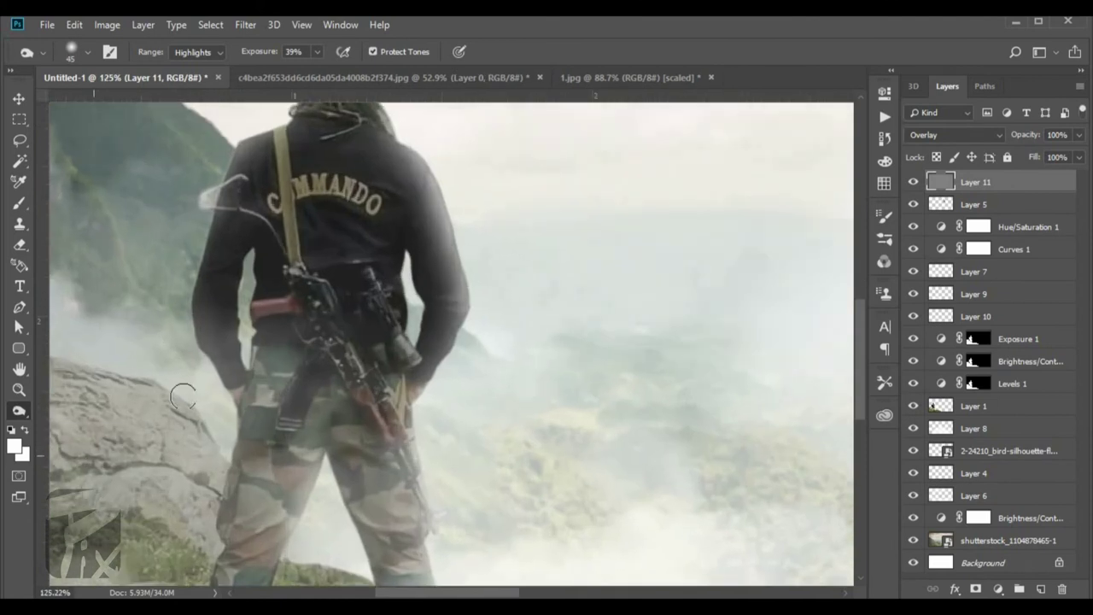
scroll(183, 396, "down", 3)
key("bracketright")
key("bracketright")
key("bracketright")
scroll(257, 478, "down", 1)
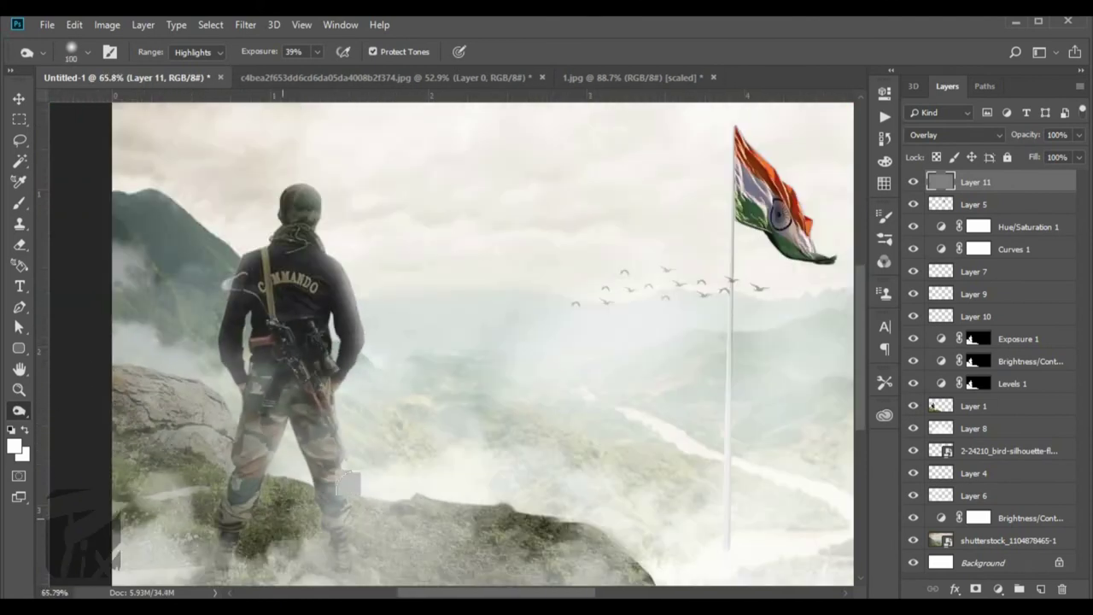
scroll(512, 555, "up", 2)
key("bracketleft")
key("bracketleft")
key("bracketleft")
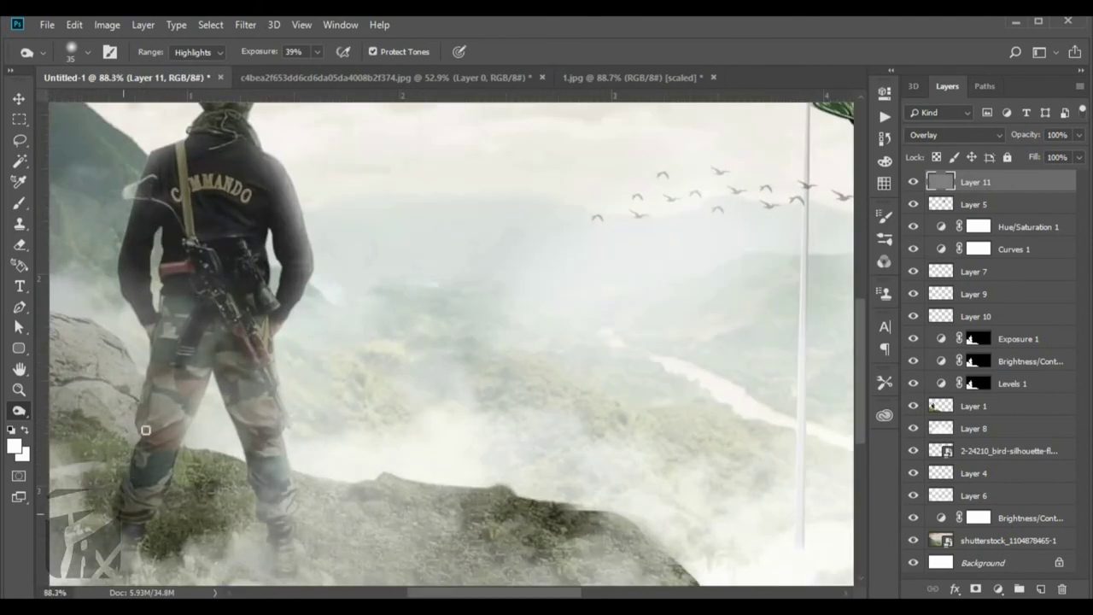
scroll(145, 431, "down", 2)
scroll(558, 231, "up", 3)
key("bracketleft")
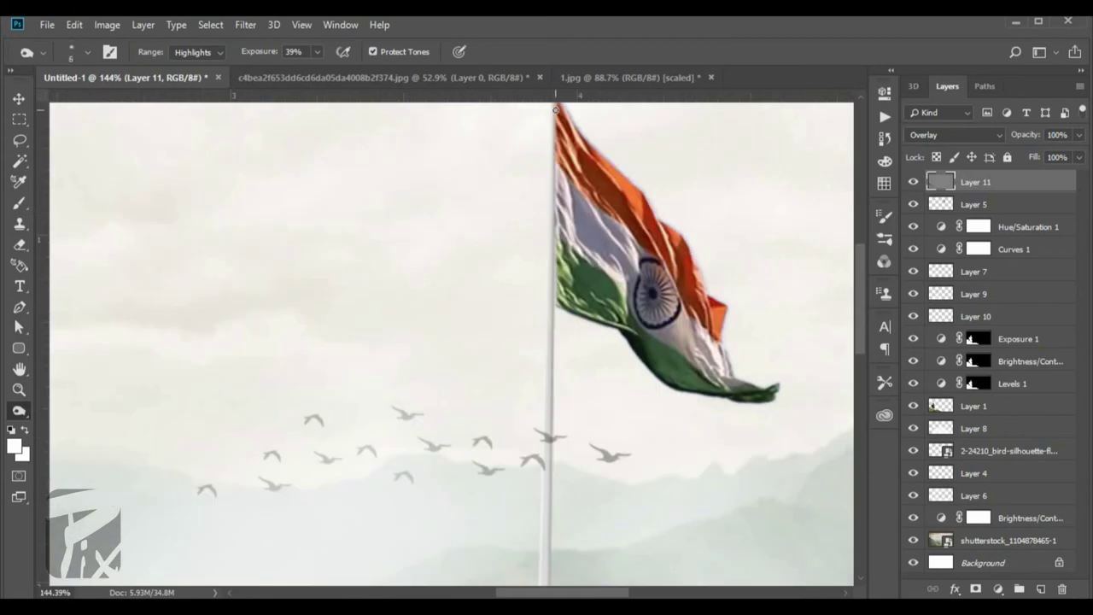
scroll(552, 513, "up", 2)
scroll(546, 554, "down", 3)
scroll(527, 542, "down", 3)
scroll(514, 325, "up", 1)
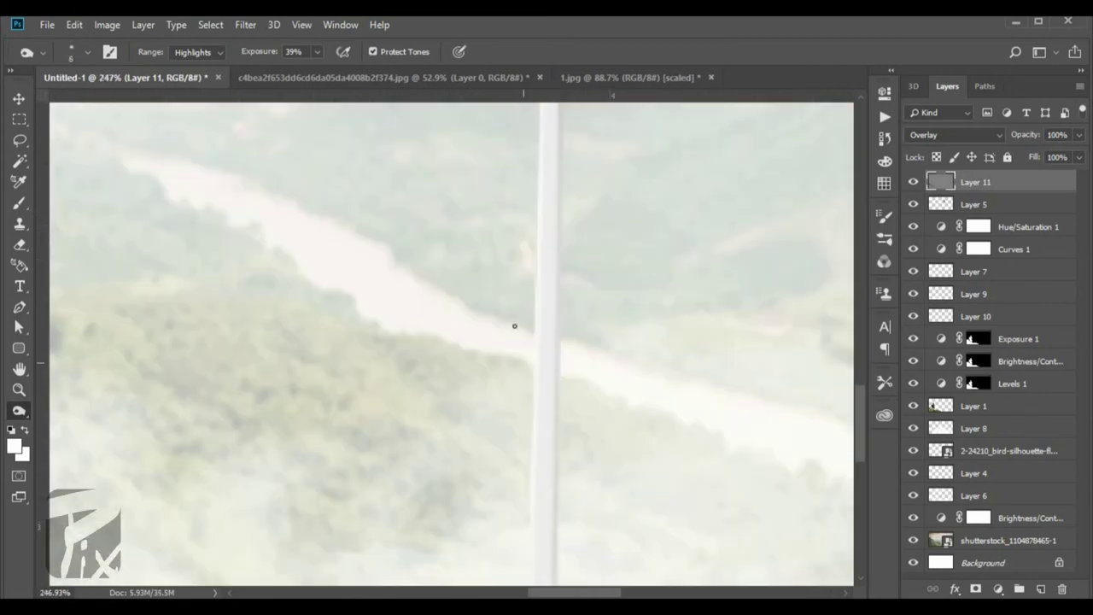
key("ctrl+0")
- Toggle Layer 4's fog to compare, select its mask, and zoom out to the composition
left_click(912, 472)
left_click(913, 473)
left_click(978, 472)
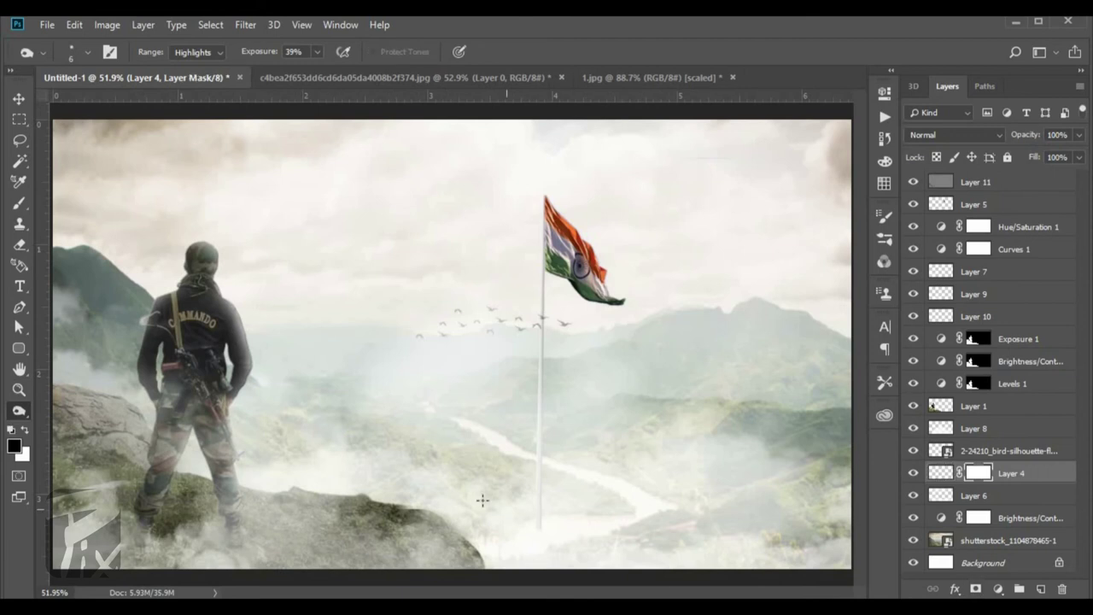
key("b")
right_click(544, 338)
key("Escape")
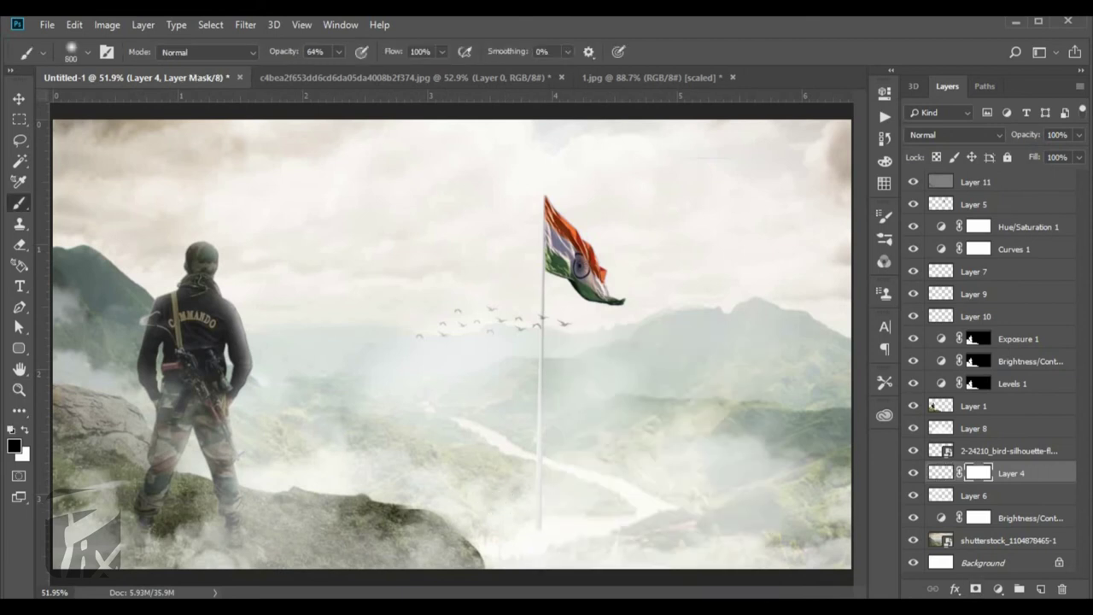
scroll(448, 346, "down", 2)
scroll(511, 359, "up", 2)
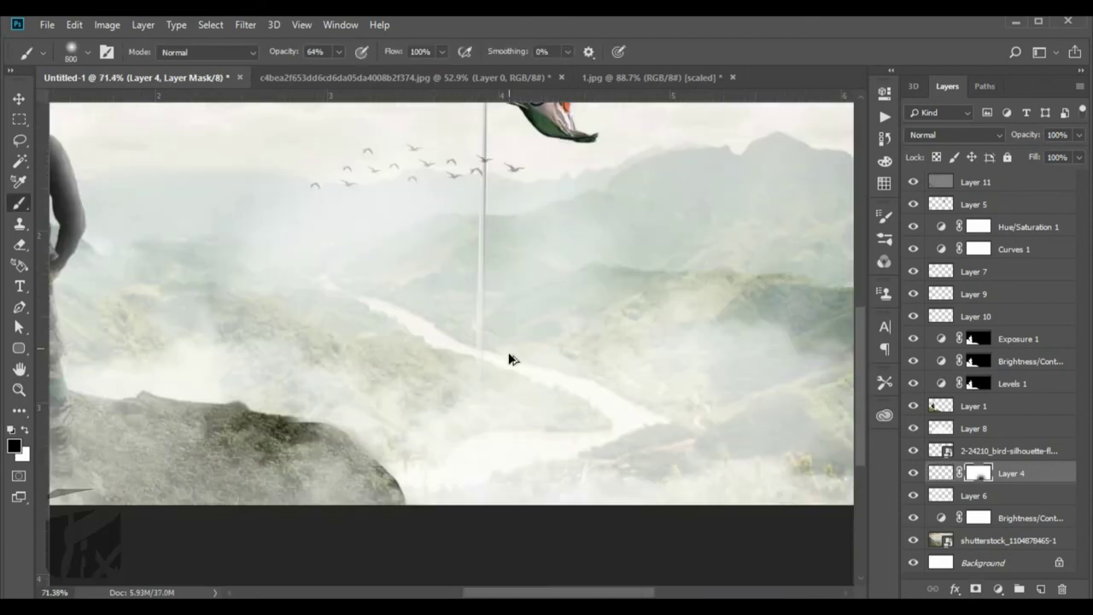
key("ctrl+0")
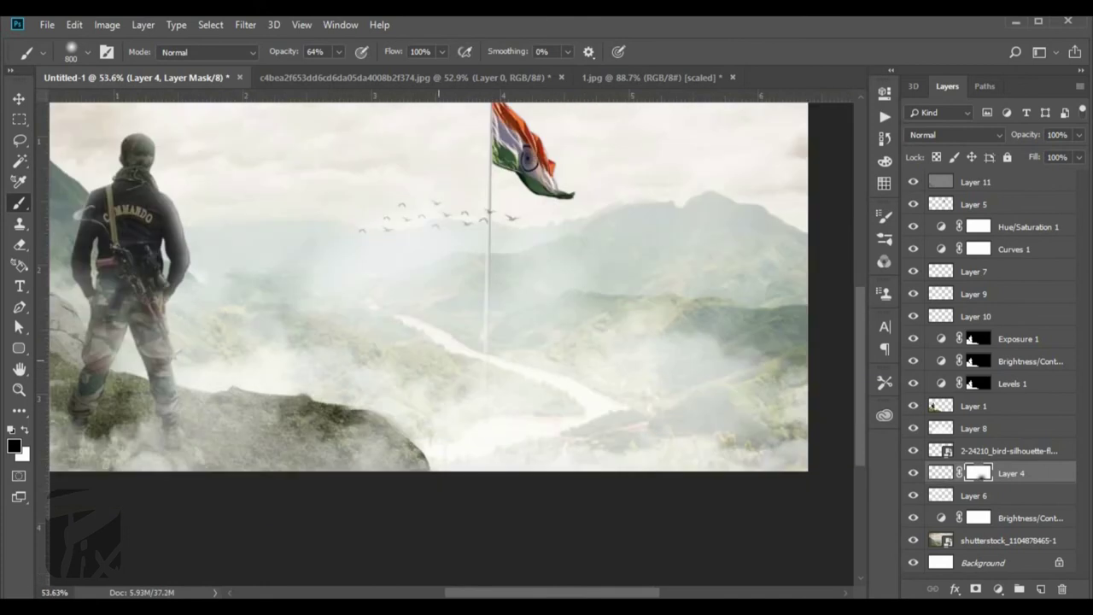
scroll(450, 341, "down", 2)
left_click(19, 99)
scroll(537, 353, "up", 2)
scroll(151, 302, "down", 1)
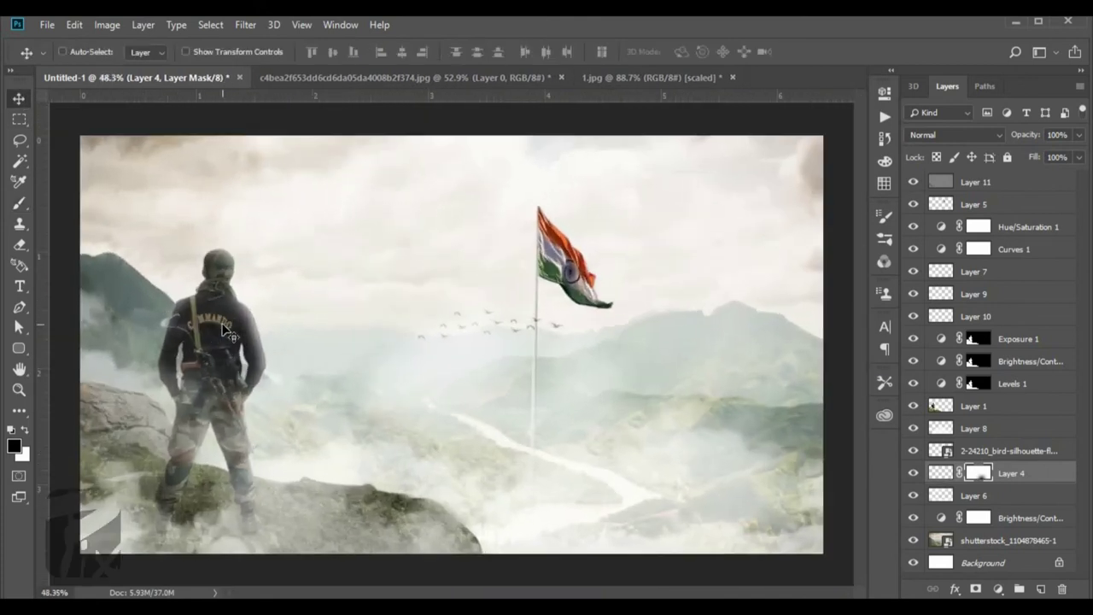
- Add a Warming Filter (85) Photo Filter at 25% above Layer 11, then stamp visible
left_click(980, 184)
left_click(997, 589)
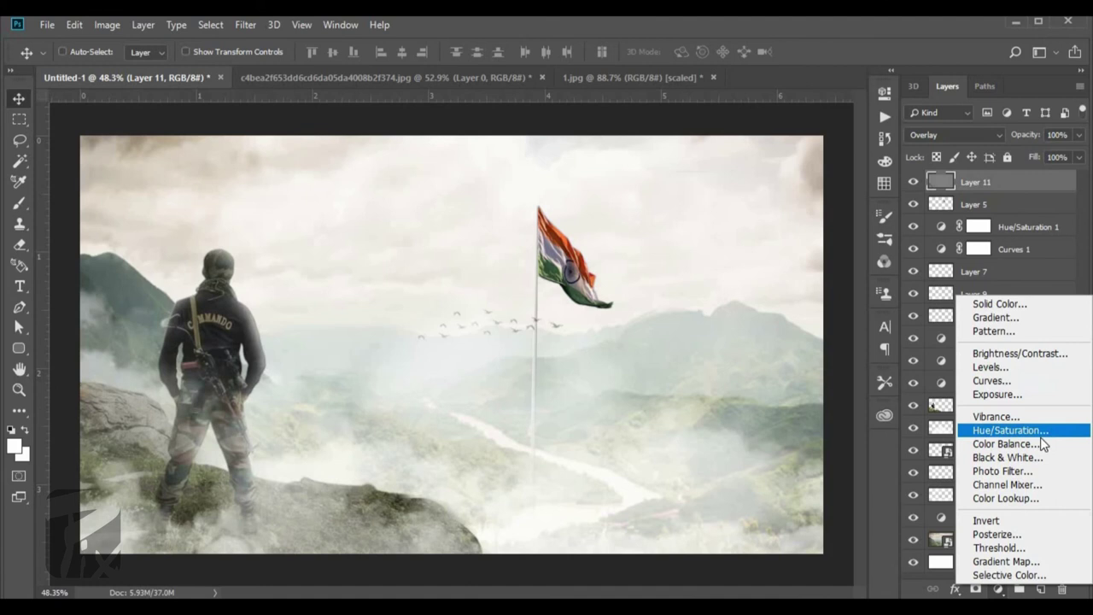
left_click(1035, 474)
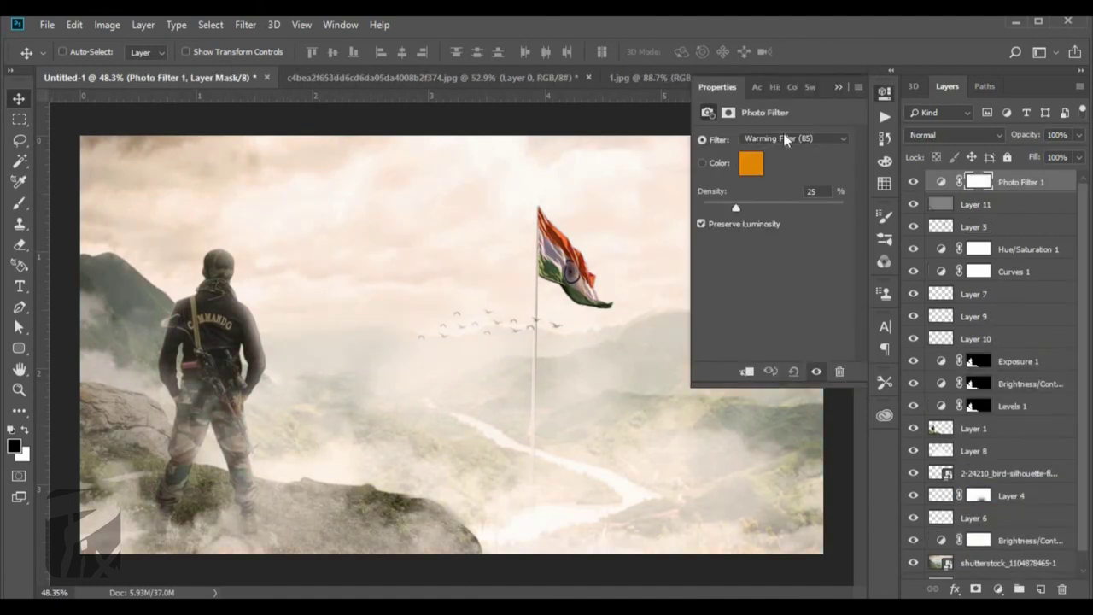
left_click(838, 88)
key("ctrl+alt+shift+e")
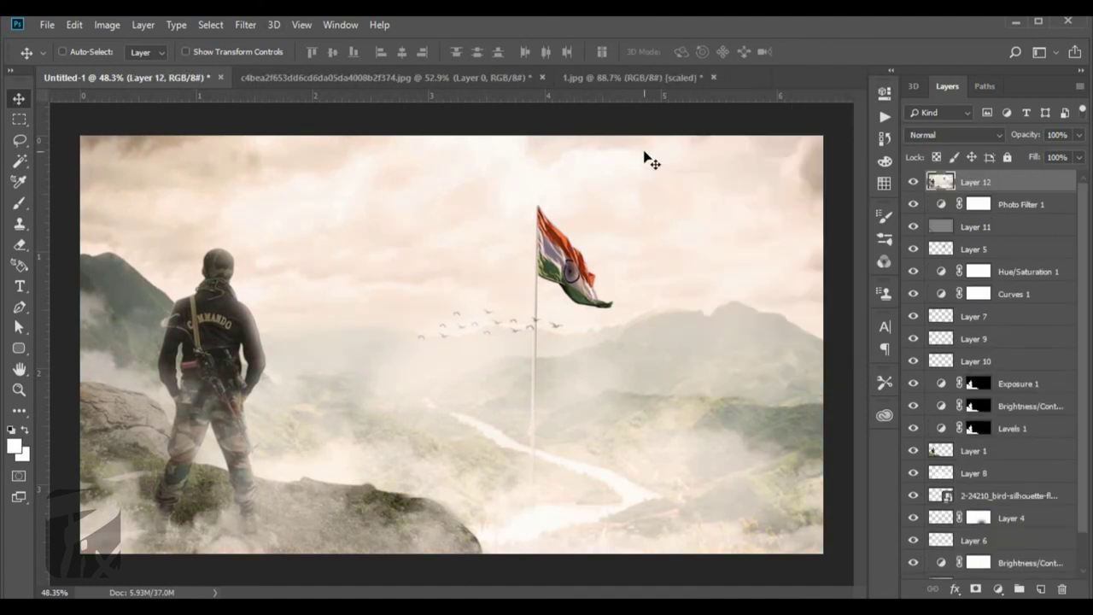
scroll(513, 111, "down", 1)
- Open Camera Raw: Temperature +13, Tint +10, Contrast +23, Highlights -15, Whites +17, Blacks -17
left_click(245, 24)
left_click(285, 128)
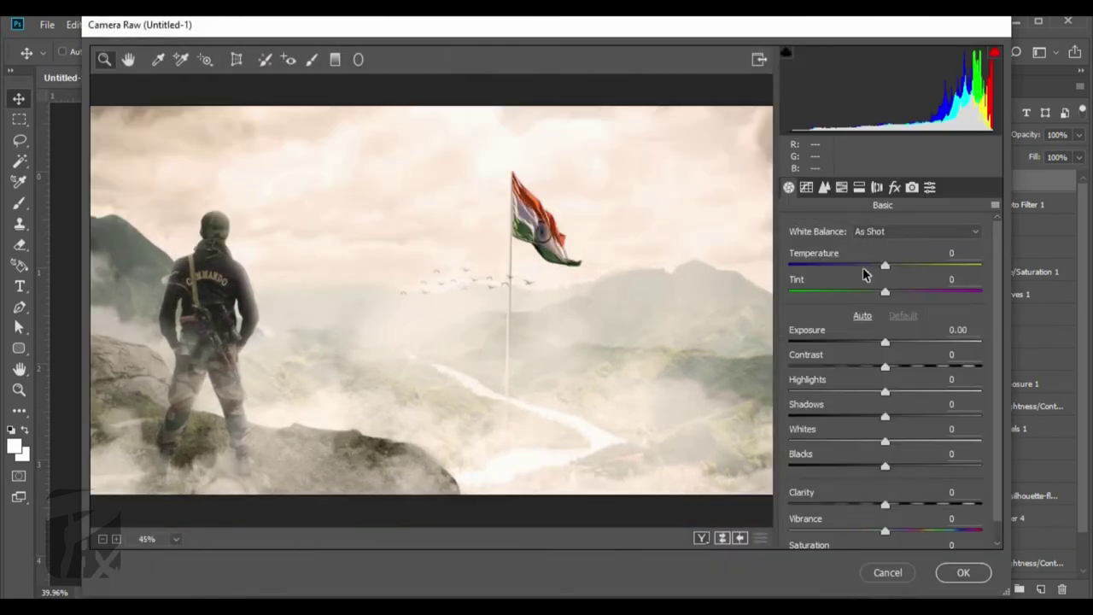
mouse_move(862, 267)
left_mouse_down()
mouse_move(896, 270)
mouse_move(893, 294)
left_mouse_up()
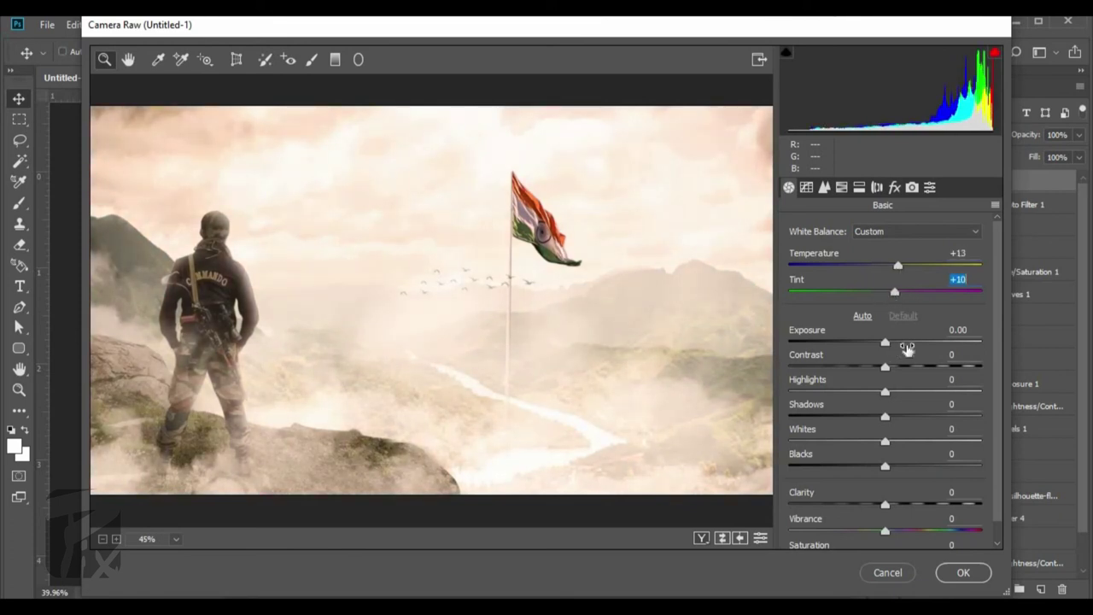
left_click_drag(906, 348, 916, 349)
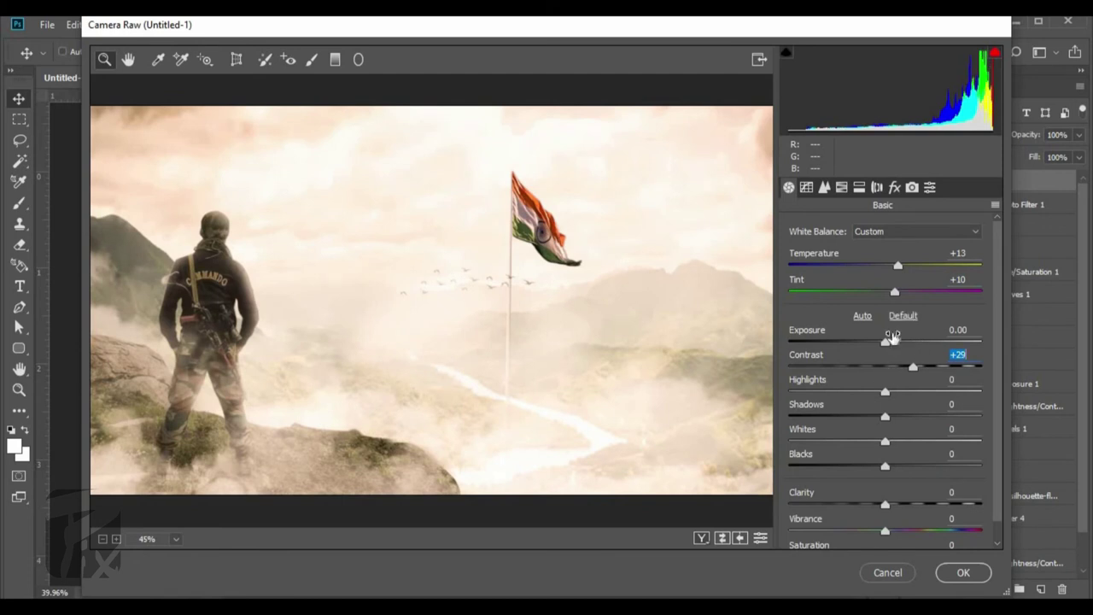
mouse_move(905, 377)
left_mouse_down()
mouse_move(886, 377)
mouse_move(897, 371)
mouse_move(892, 387)
mouse_move(870, 391)
left_mouse_up()
mouse_move(884, 437)
left_mouse_down()
mouse_move(850, 437)
mouse_move(903, 423)
left_mouse_up()
left_click_drag(884, 466, 916, 468)
- Set Vibrance to +38 and raise the tone curve Lights to +7
scroll(885, 465, "down", 1)
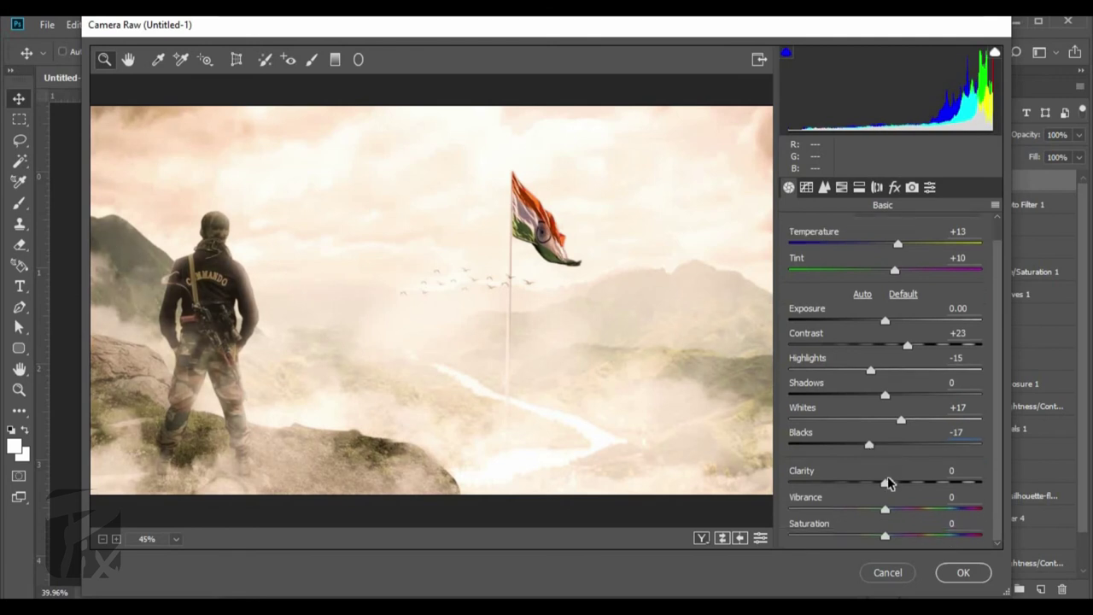
left_click_drag(926, 510, 923, 507)
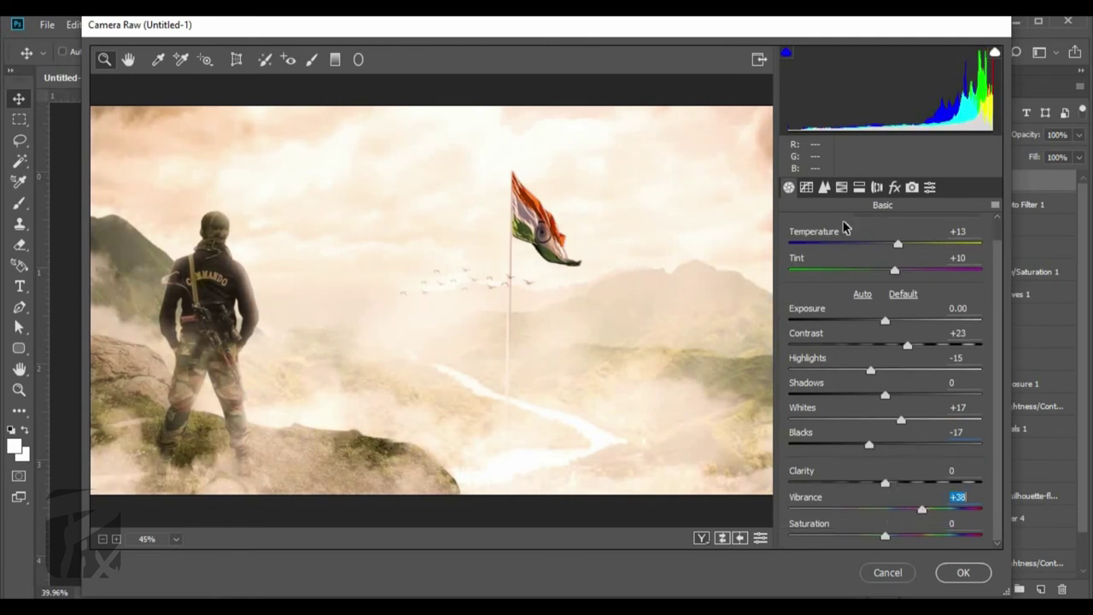
left_click(806, 189)
left_click_drag(899, 495, 878, 497)
- Set the tone curve to Lights +2, Darks -28 and Shadows -8
left_click(890, 511)
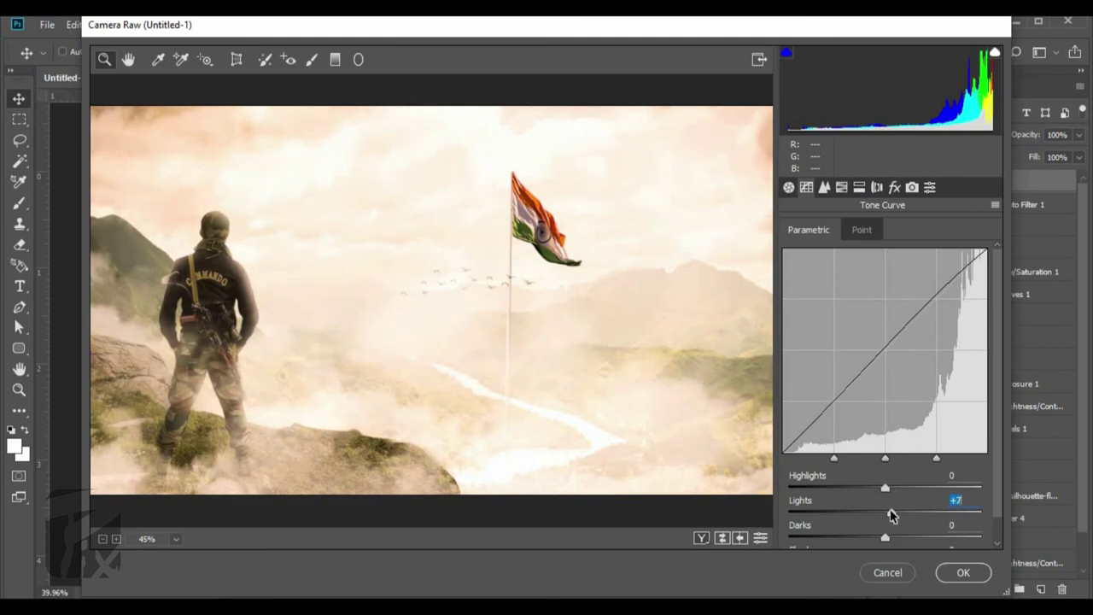
key("Down")
key("Down")
key("Down")
left_click_drag(888, 537, 859, 540)
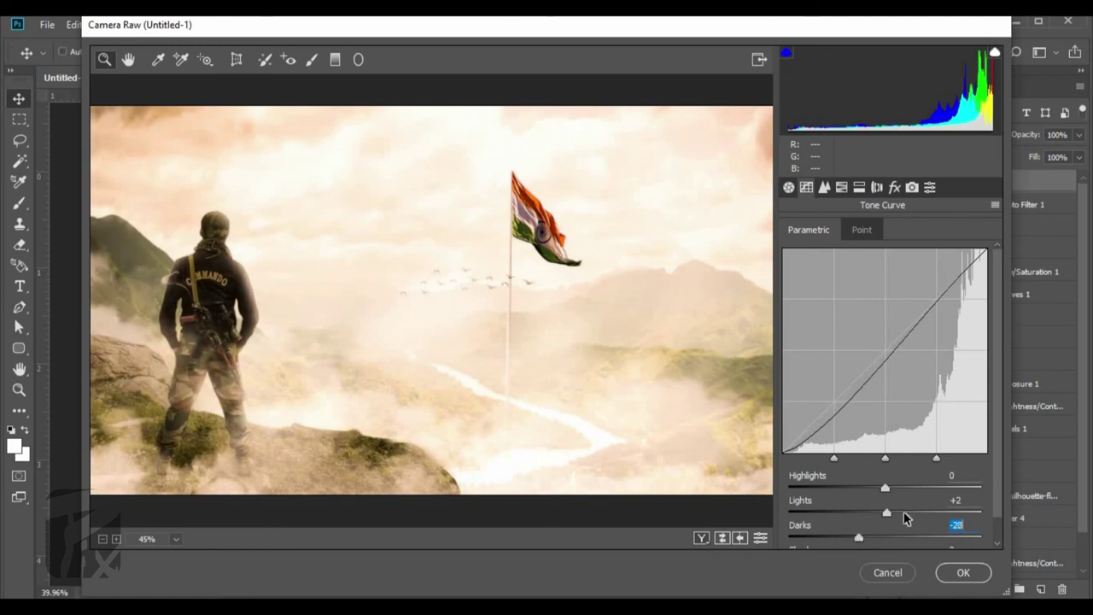
scroll(906, 518, "down", 1)
left_click(901, 539)
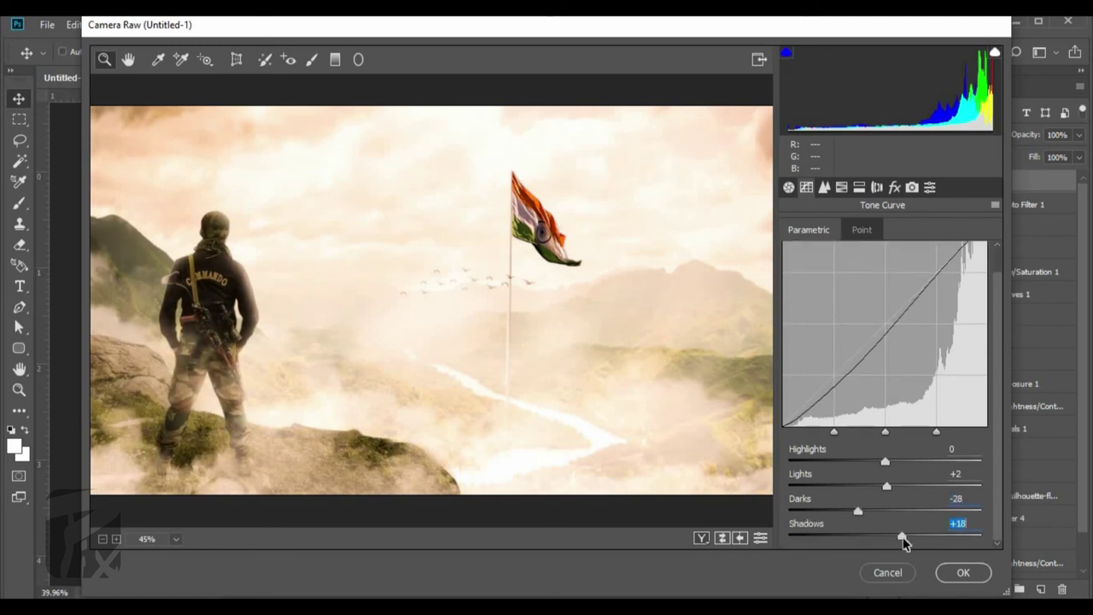
key("Down")
key("Down")
key("Down")
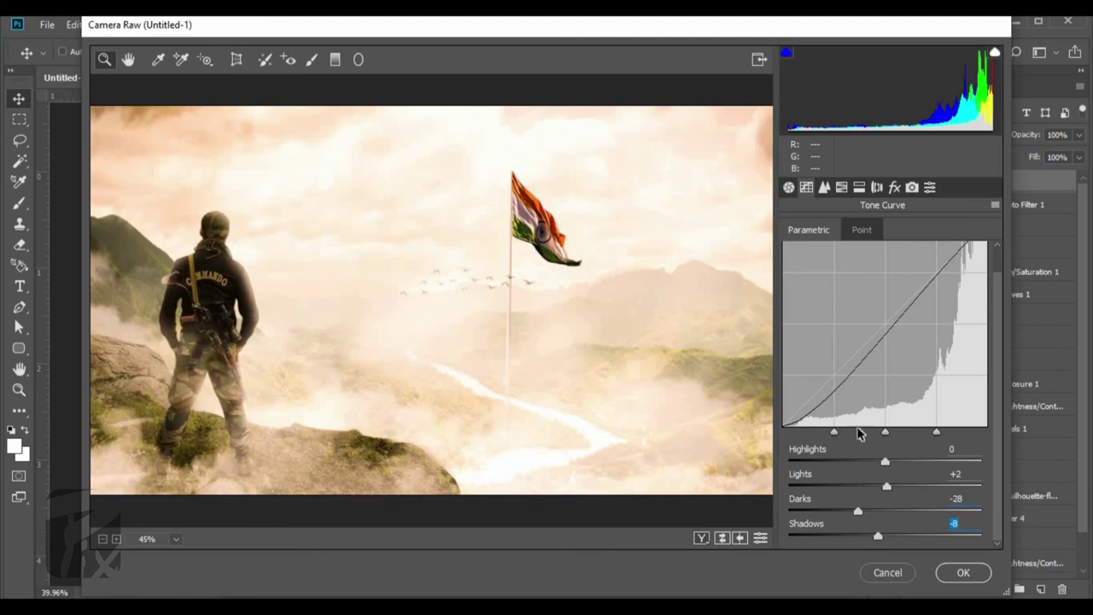
- Review Detail sharpening (Detail 19, Masking 8), then browse the HSL and Split Toning tabs
left_click(826, 188)
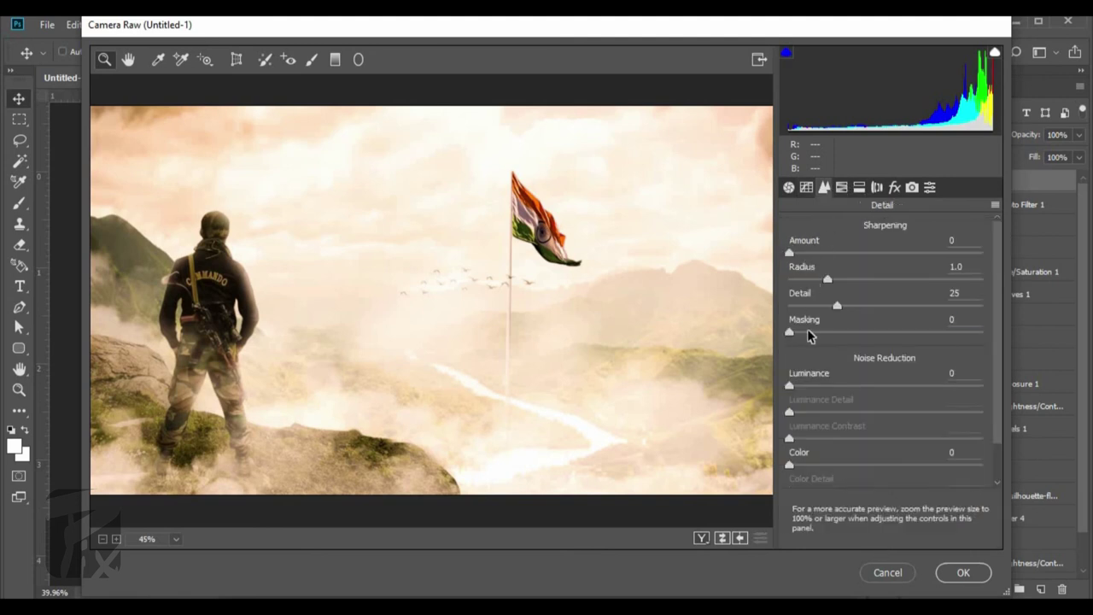
left_click(835, 306)
left_click(842, 189)
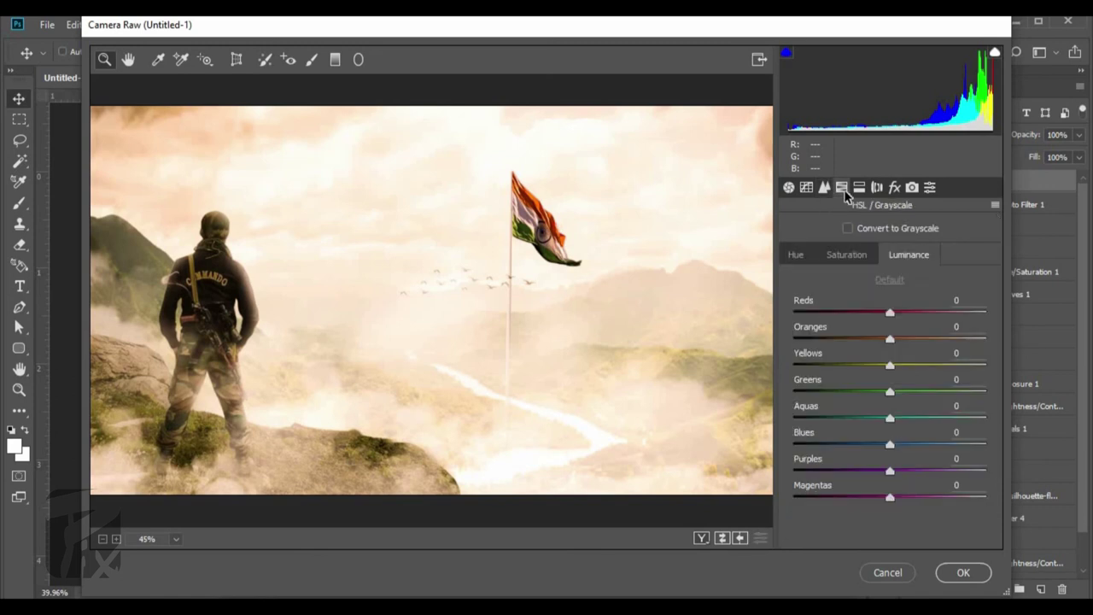
left_click(860, 193)
- In the Effects tab, add film grain and tune its amount and roughness
left_click(877, 191)
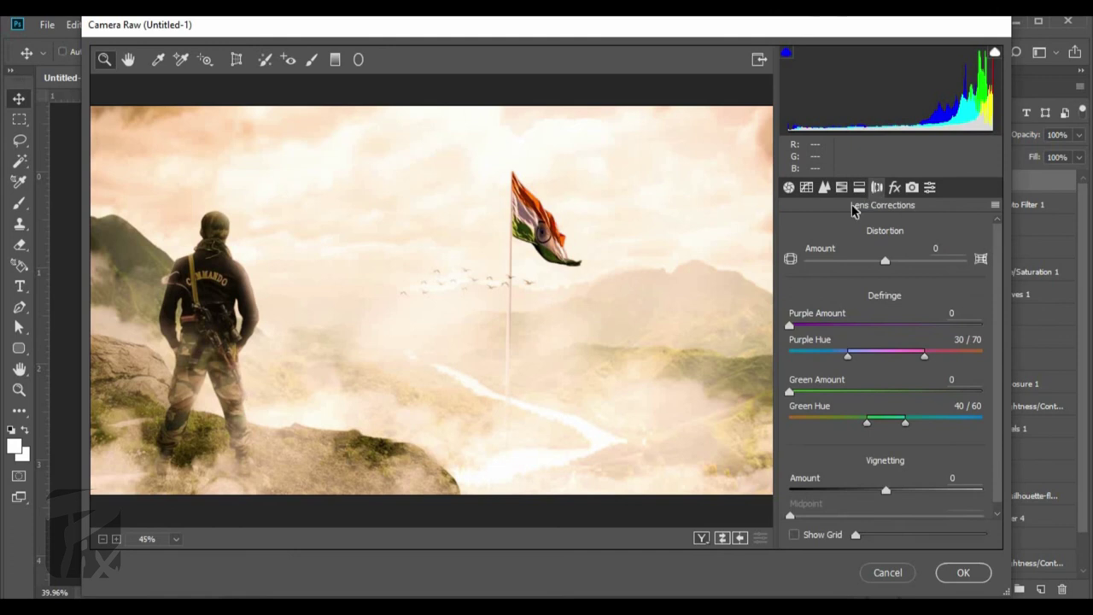
left_click(897, 190)
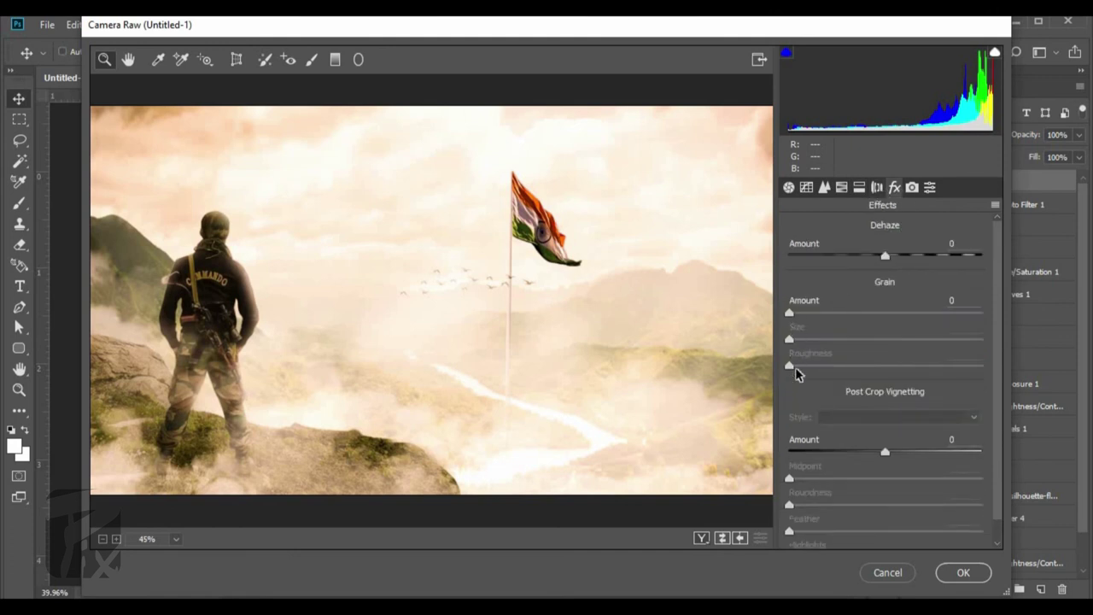
left_click_drag(789, 313, 796, 315)
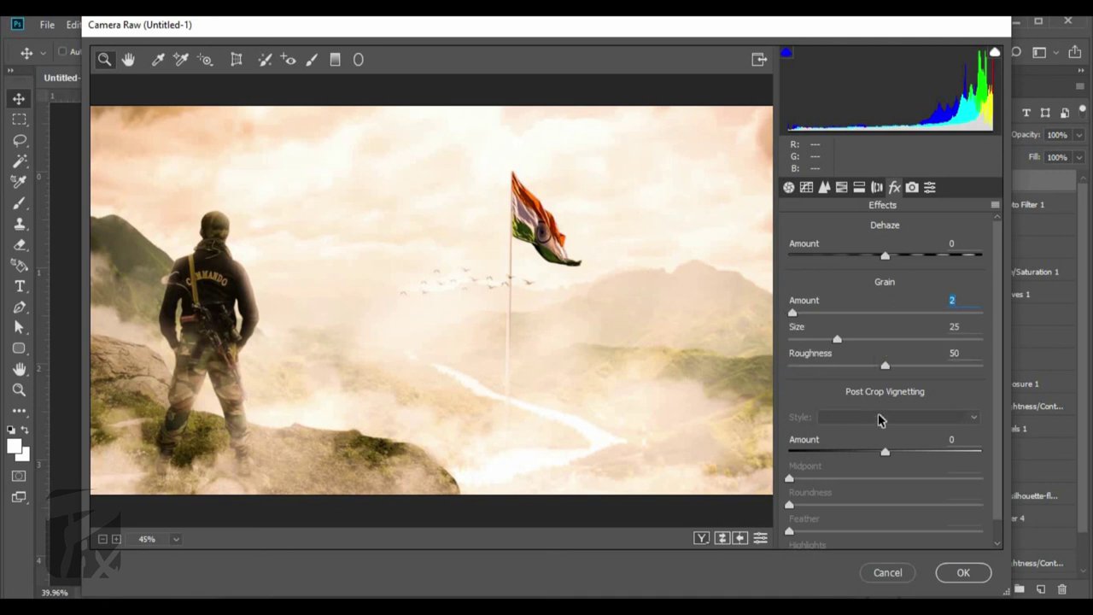
mouse_move(884, 366)
left_mouse_down()
mouse_move(846, 367)
mouse_move(803, 323)
left_mouse_up()
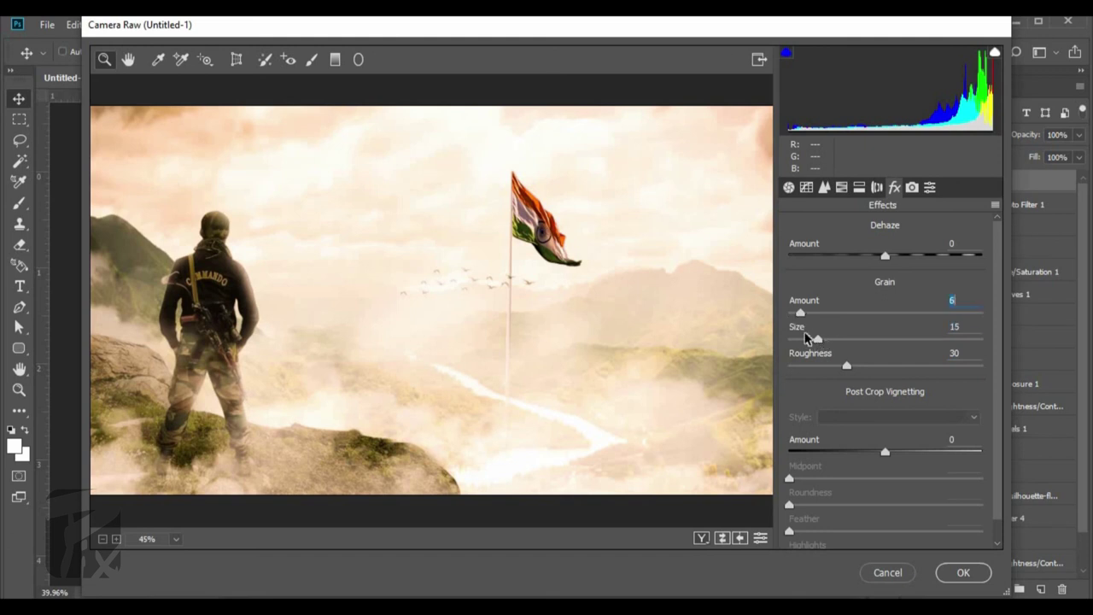
left_click_drag(846, 366, 852, 367)
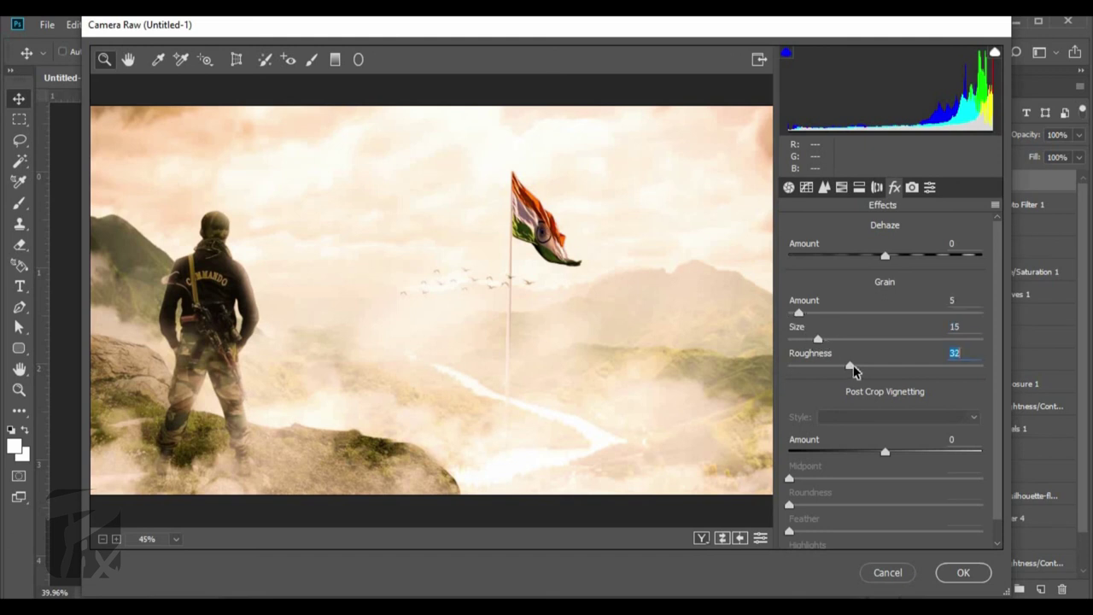
- After browsing other tabs, set Grain amount 16 and Dehaze +23
left_click(911, 187)
left_click(876, 188)
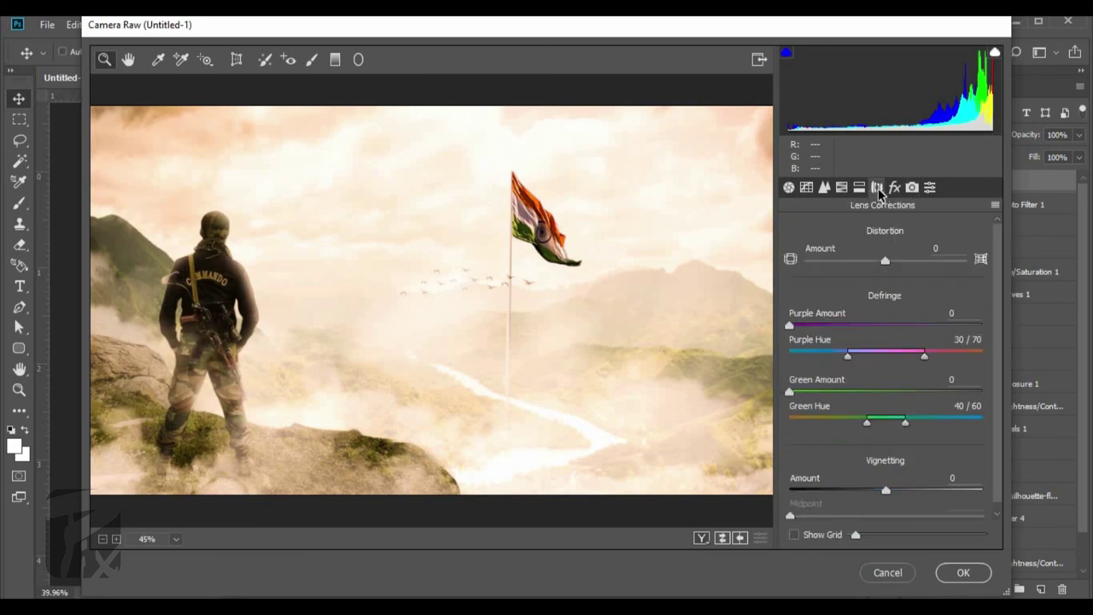
left_click(858, 187)
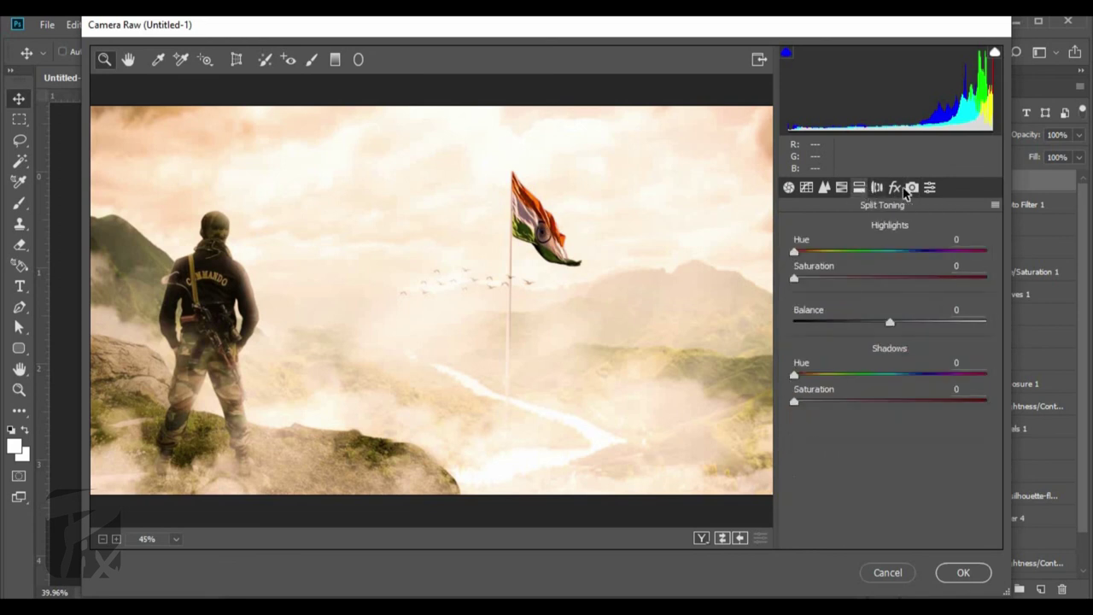
left_click(912, 187)
left_click(891, 191)
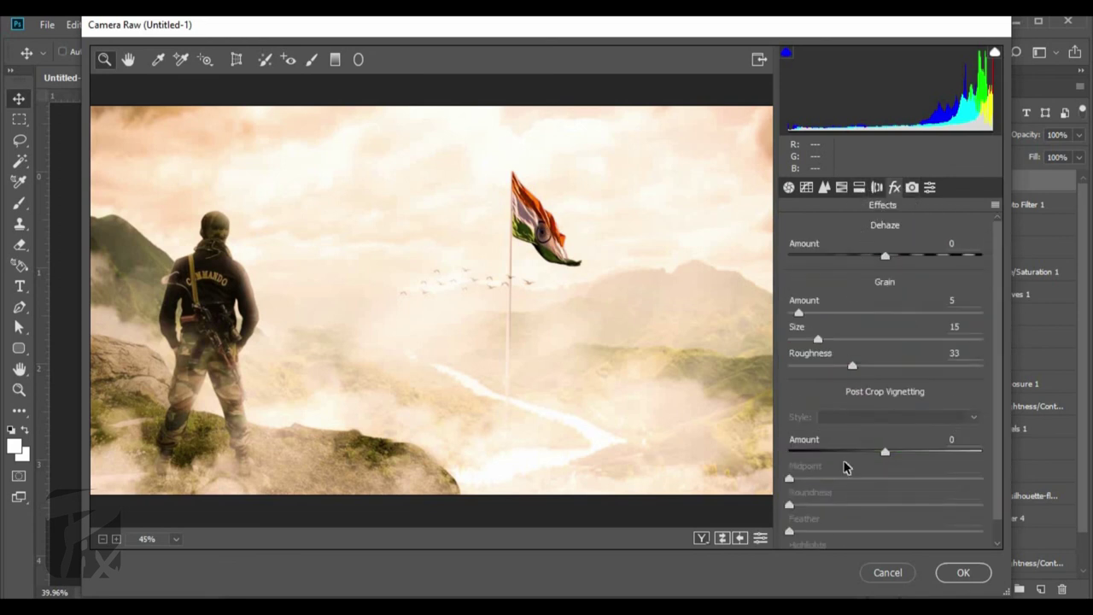
scroll(842, 514, "down", 1)
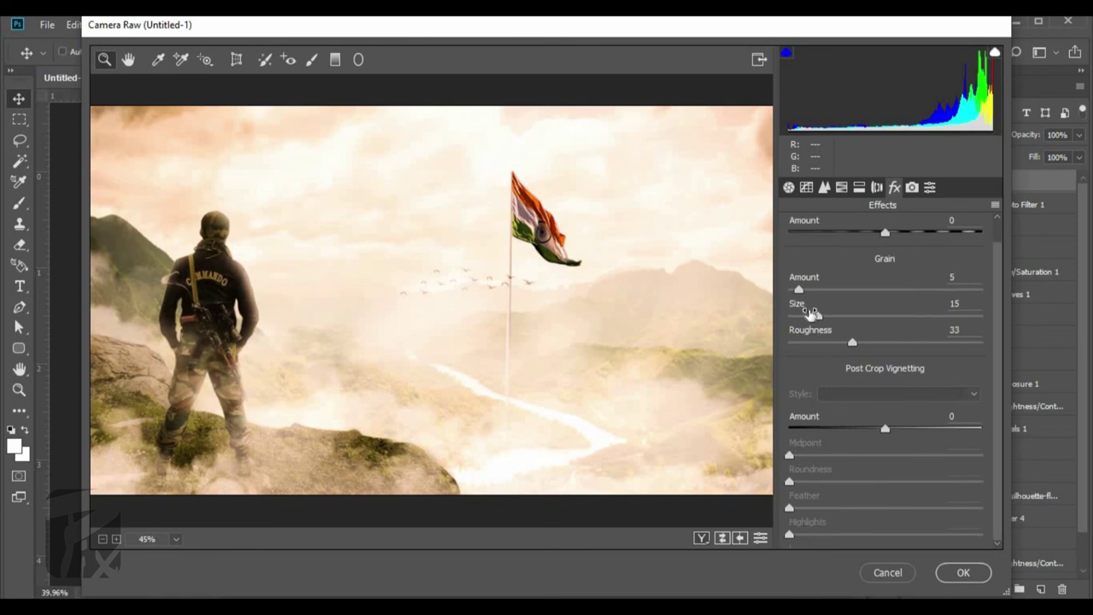
mouse_move(799, 290)
left_mouse_down()
mouse_move(902, 320)
mouse_move(816, 316)
mouse_move(826, 346)
left_mouse_up()
mouse_move(885, 233)
left_mouse_down()
mouse_move(856, 233)
mouse_move(907, 239)
left_mouse_up()
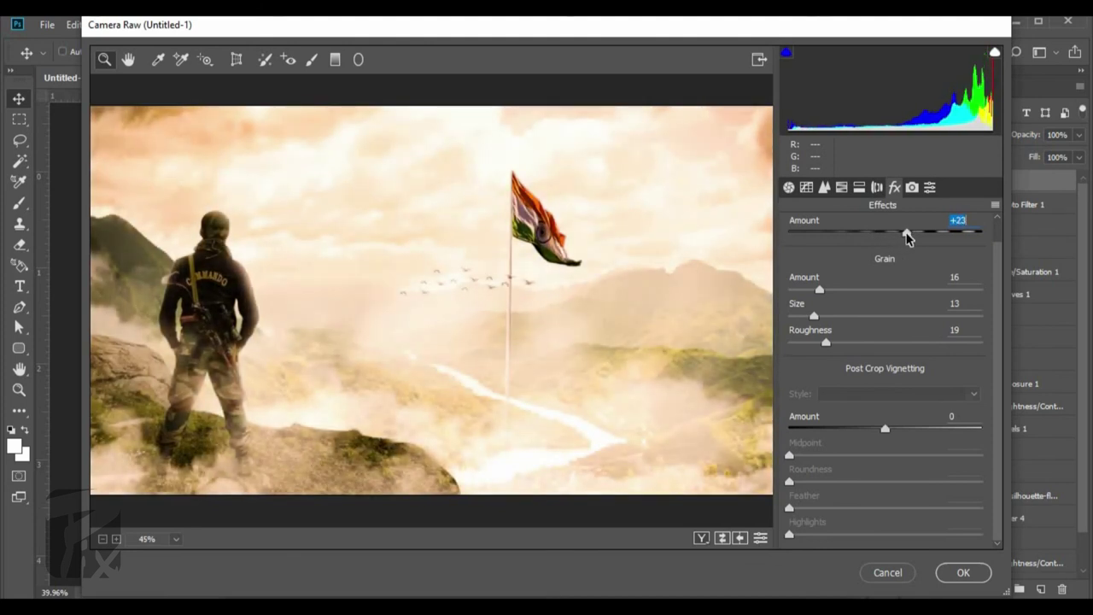
- Add a Highlight Priority vignette: amount -32, midpoint 58, roundness +34, feather 46, highlights 37
left_click(886, 194)
mouse_move(806, 428)
left_mouse_down()
mouse_move(869, 436)
mouse_move(855, 429)
mouse_move(901, 459)
mouse_move(920, 483)
mouse_move(877, 509)
left_mouse_up()
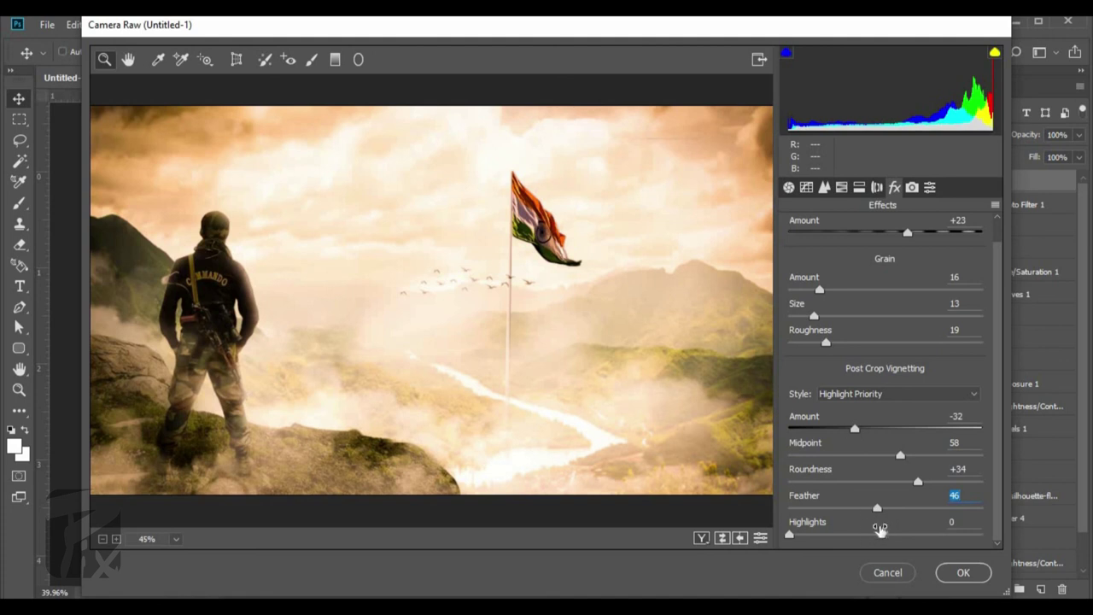
left_click_drag(833, 540, 868, 539)
- Apply the Camera Raw grade to Layer 12 and zoom in on the warm, grainy result
left_click(965, 572)
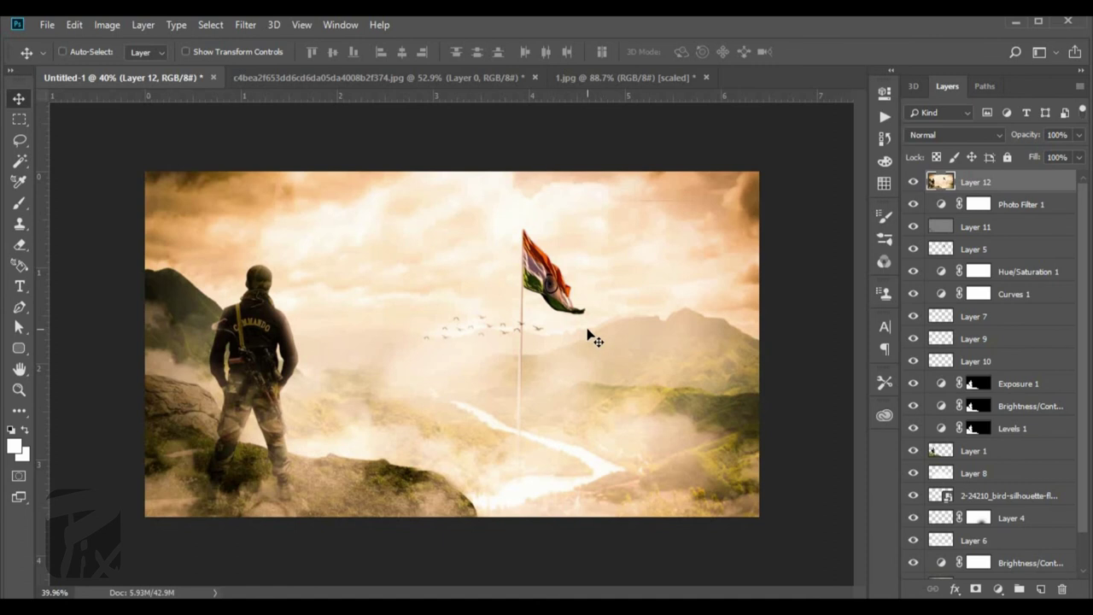
key("ctrl+plus")
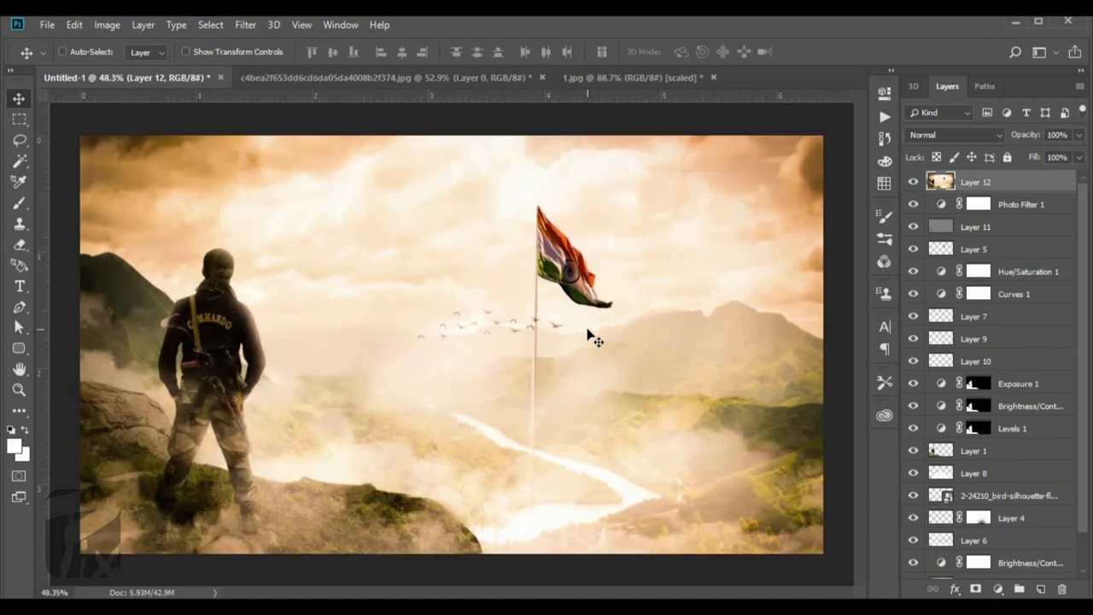
scroll(589, 336, "down", 1)
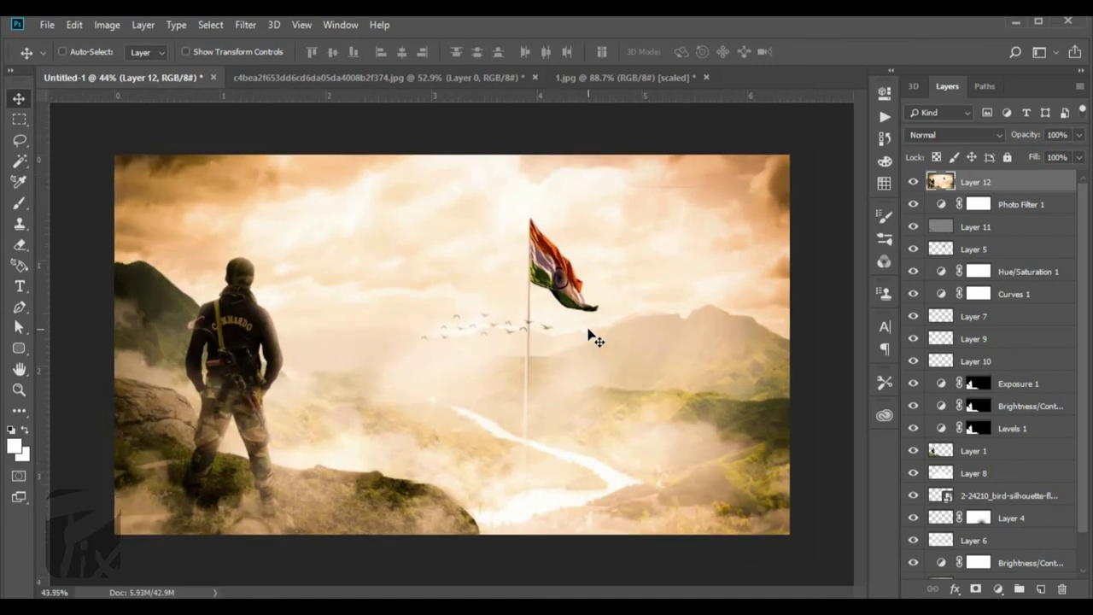